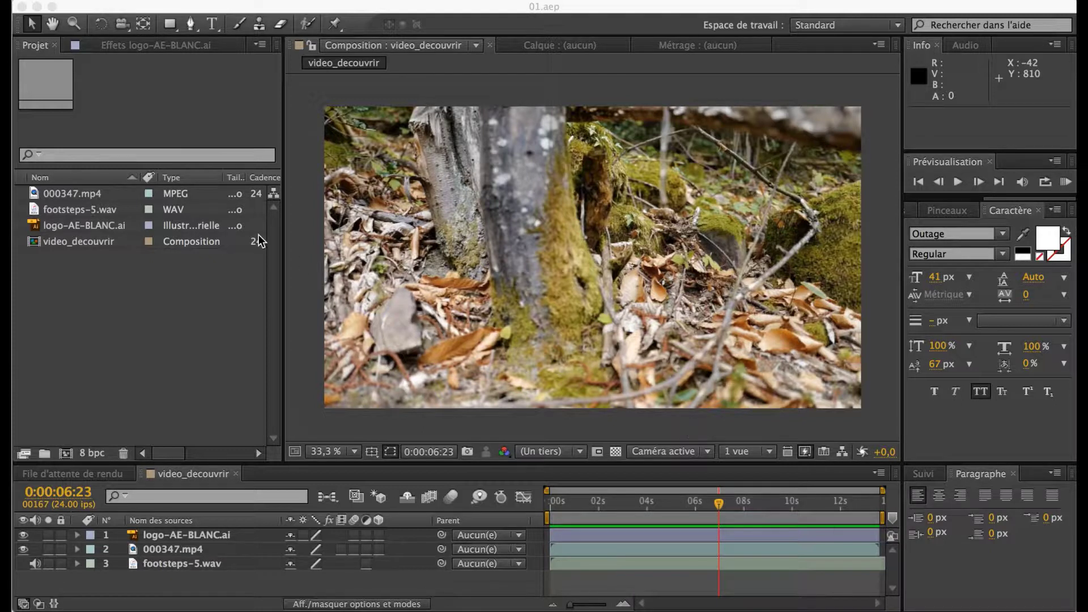
Step: Inspect the media details of 000347.mp4, footsteps-5.wav and logo-AE-BLANC.ai in the project
{"action": "left_click", "coordinate": [142, 85]}
{"action": "left_click", "coordinate": [141, 85]}
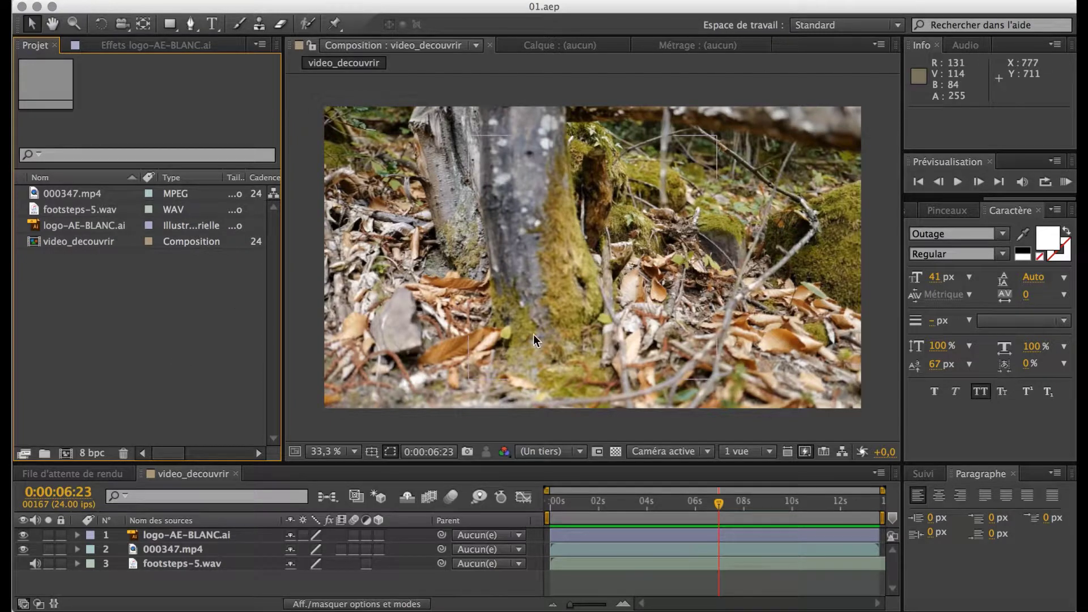
{"action": "left_click", "coordinate": [57, 195]}
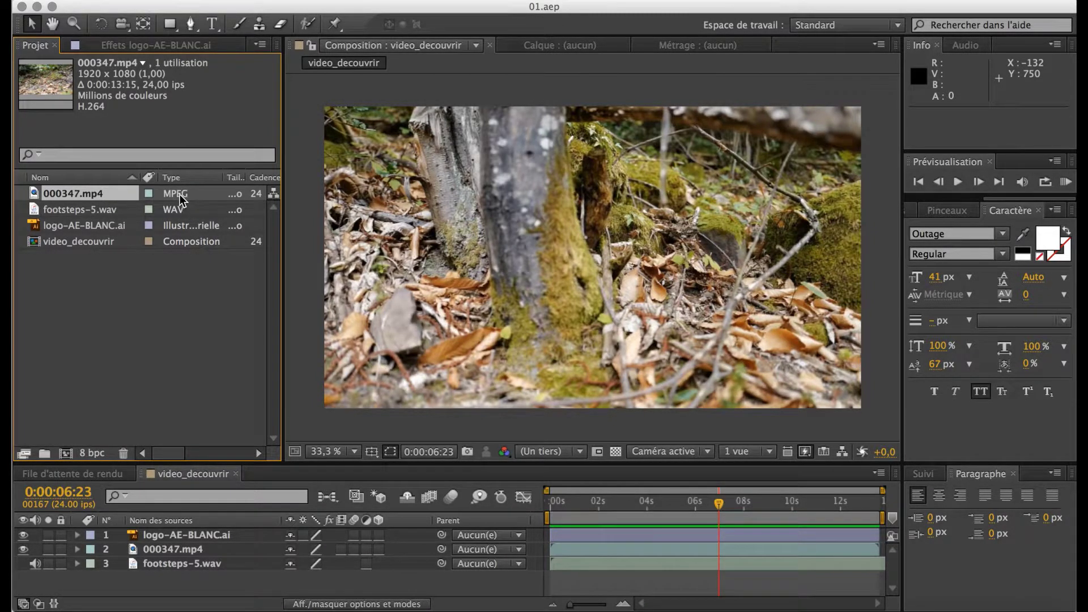
{"action": "left_click", "coordinate": [138, 294]}
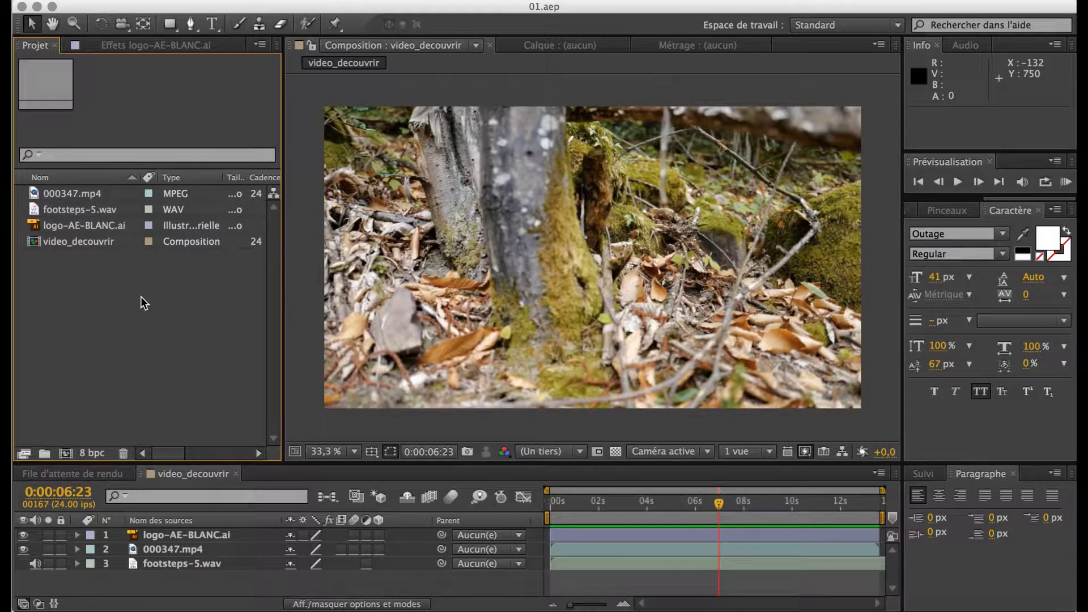
{"action": "left_click", "coordinate": [63, 212]}
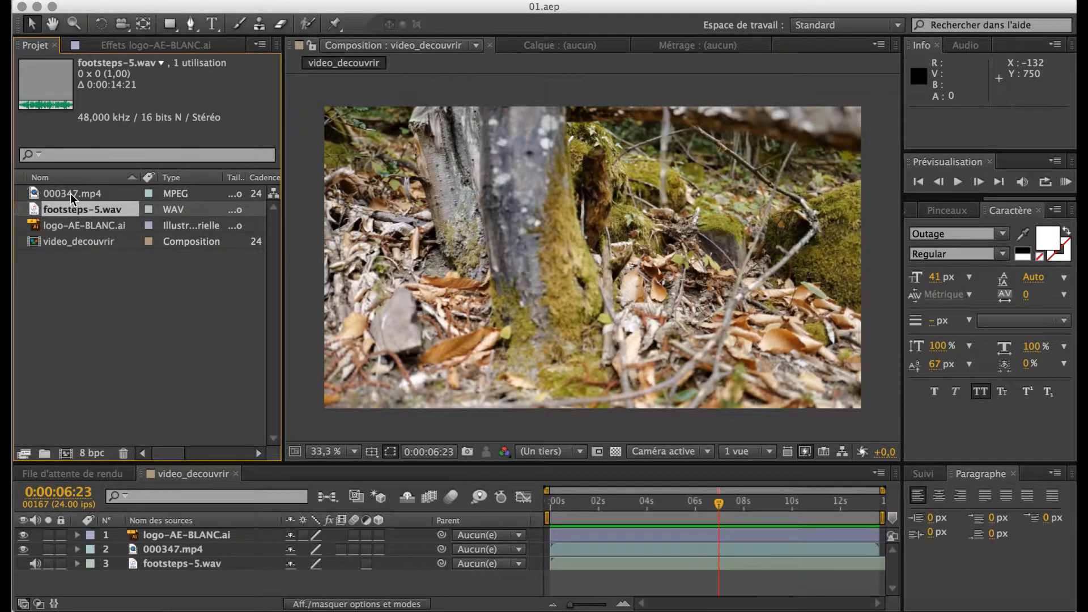
{"action": "left_click", "coordinate": [71, 192]}
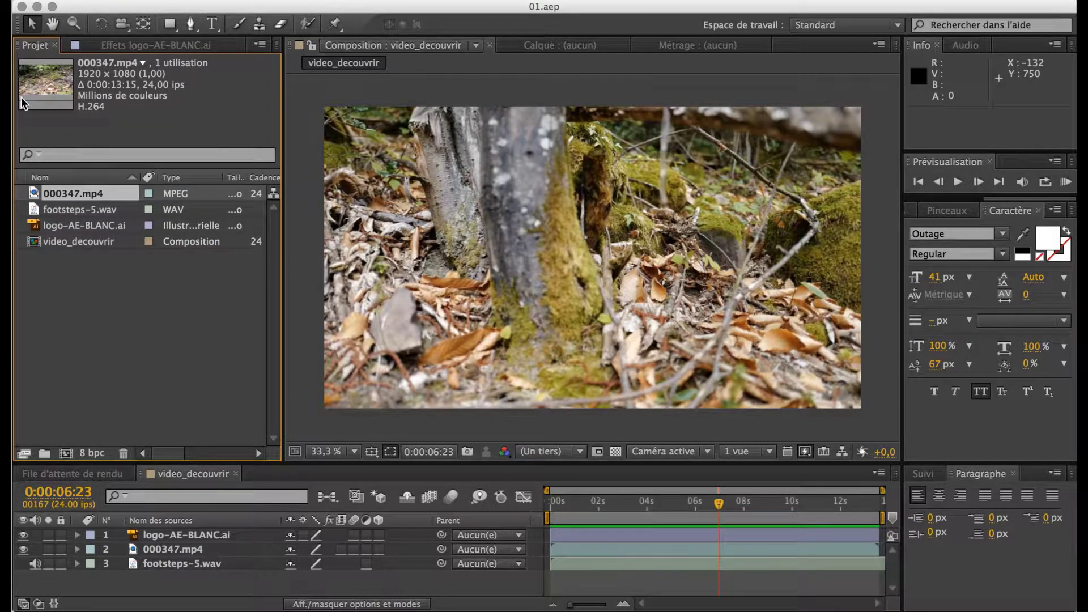
{"action": "left_click", "coordinate": [67, 209]}
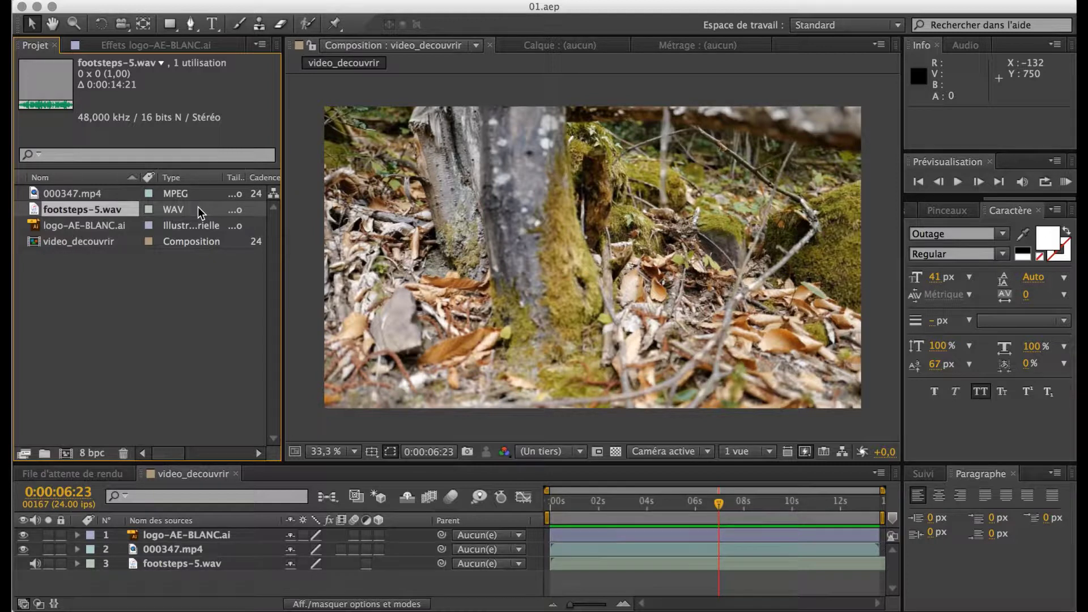
{"action": "left_click", "coordinate": [65, 228]}
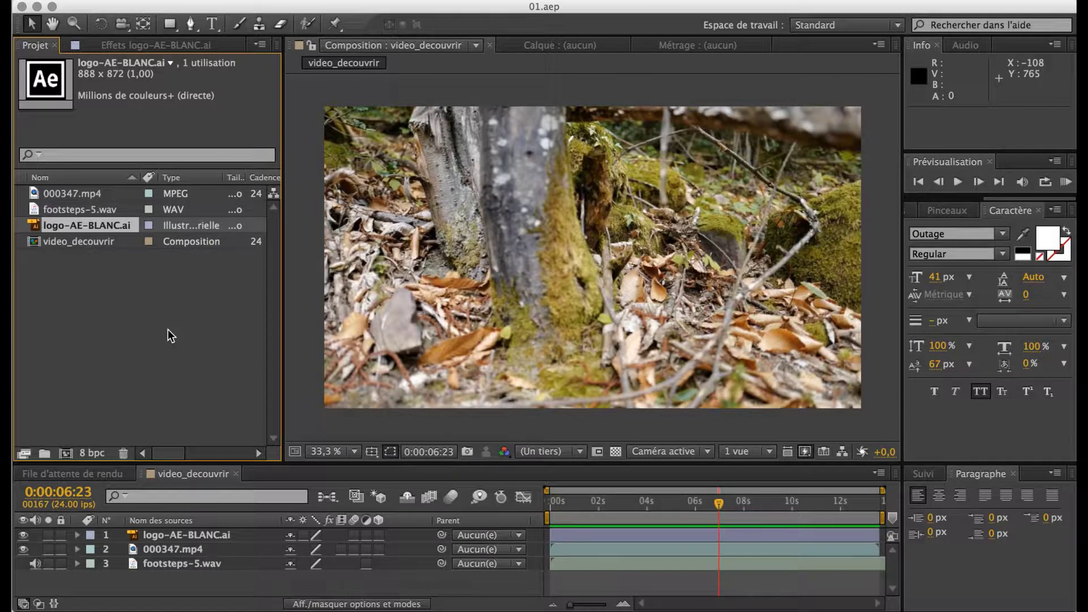
Step: Go through the three imported media files again and inspect the details of the video_decouvrir composition
{"action": "left_click", "coordinate": [87, 196]}
{"action": "left_click", "coordinate": [74, 209]}
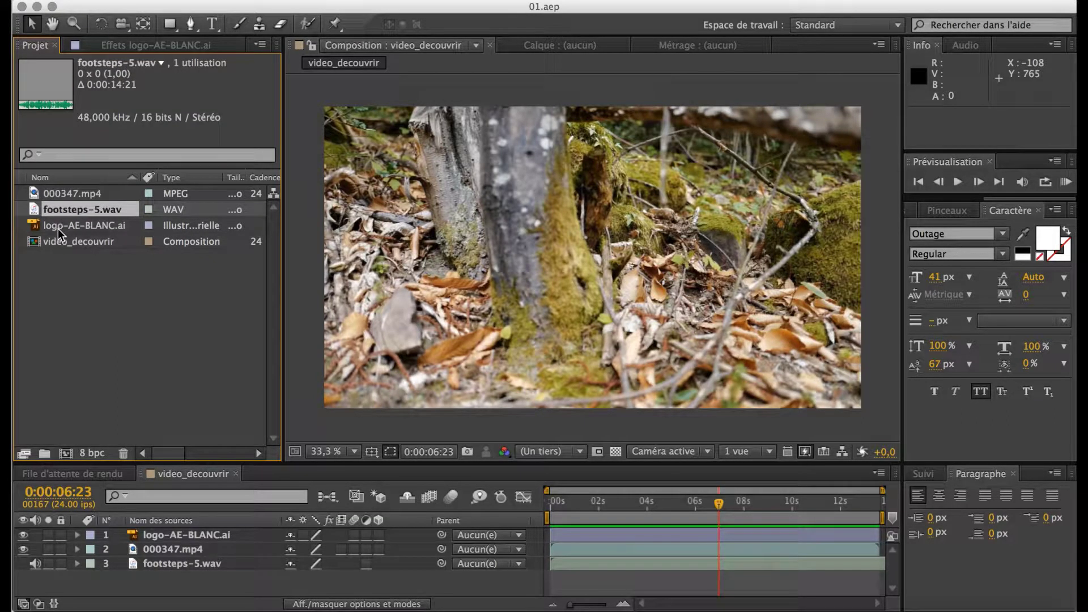
{"action": "left_click", "coordinate": [57, 229]}
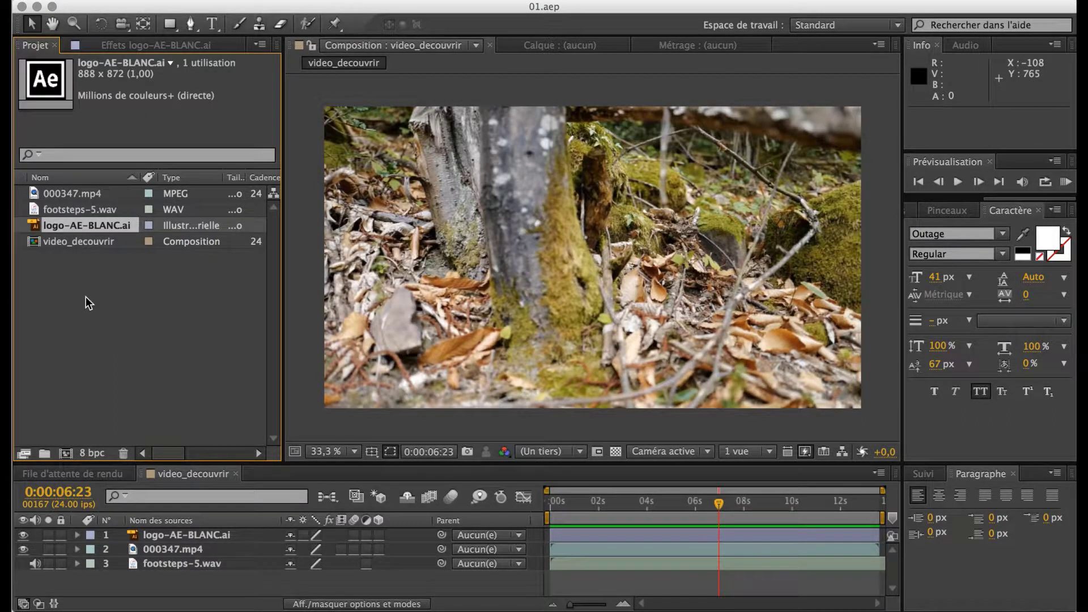
{"action": "left_click", "coordinate": [32, 243]}
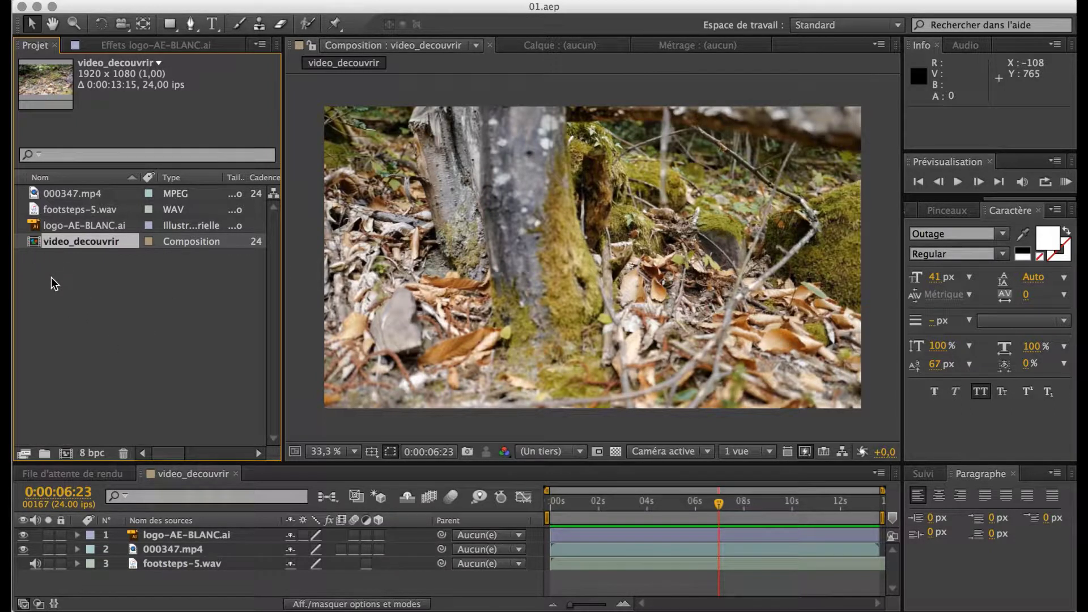
{"action": "left_click", "coordinate": [47, 260]}
{"action": "left_click", "coordinate": [73, 243]}
{"action": "left_click", "coordinate": [50, 274]}
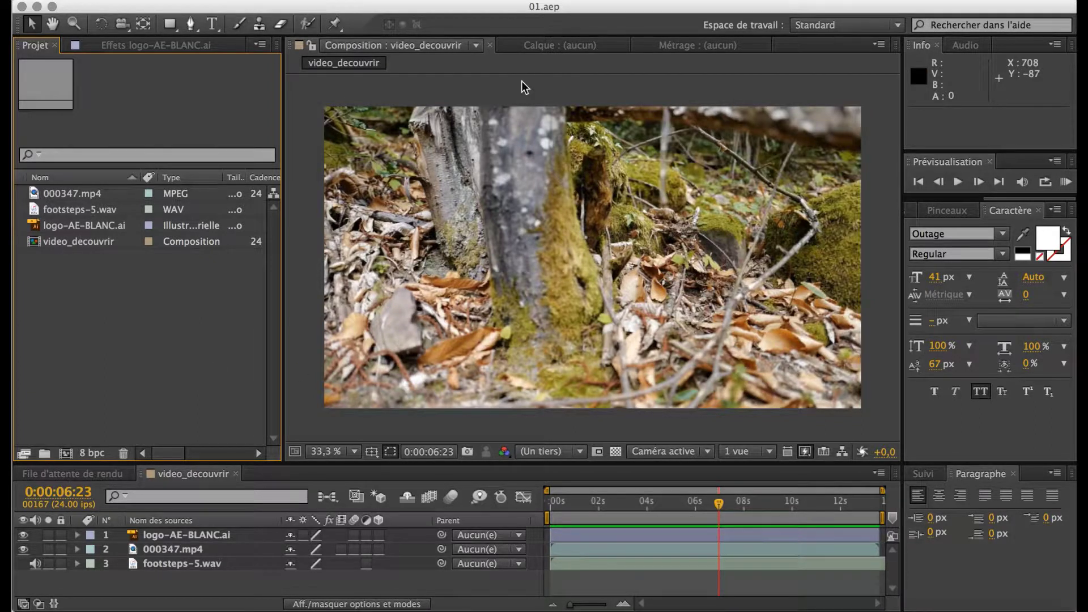
Step: View the composition at a reduced size, at 50 % and at 100 % magnification, and return it to 33,3 %
{"action": "left_click", "coordinate": [419, 90]}
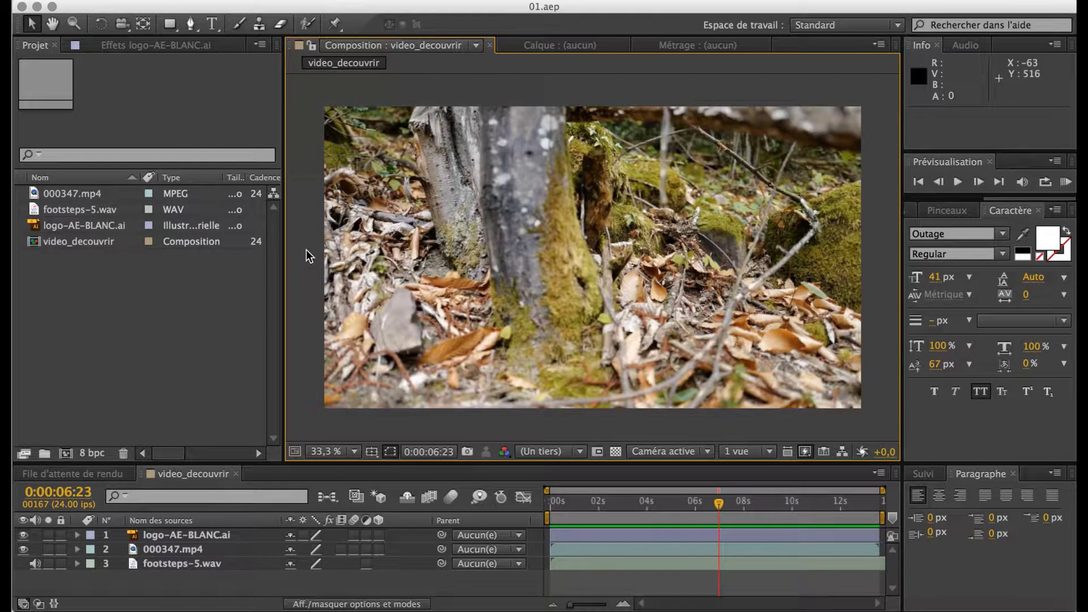
{"action": "key", "text": "comma"}
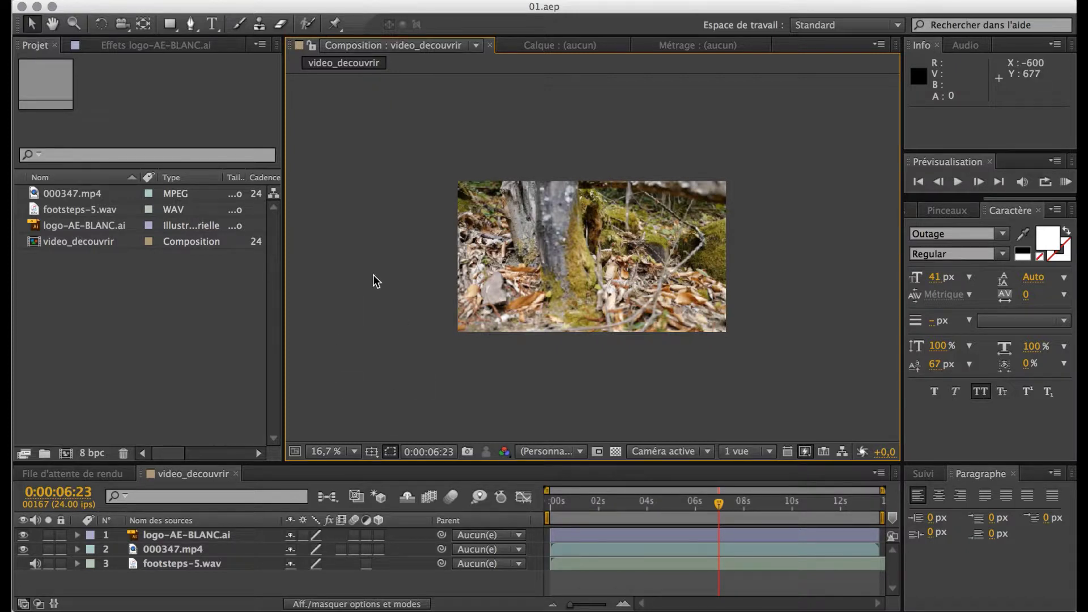
{"action": "left_click", "coordinate": [354, 451]}
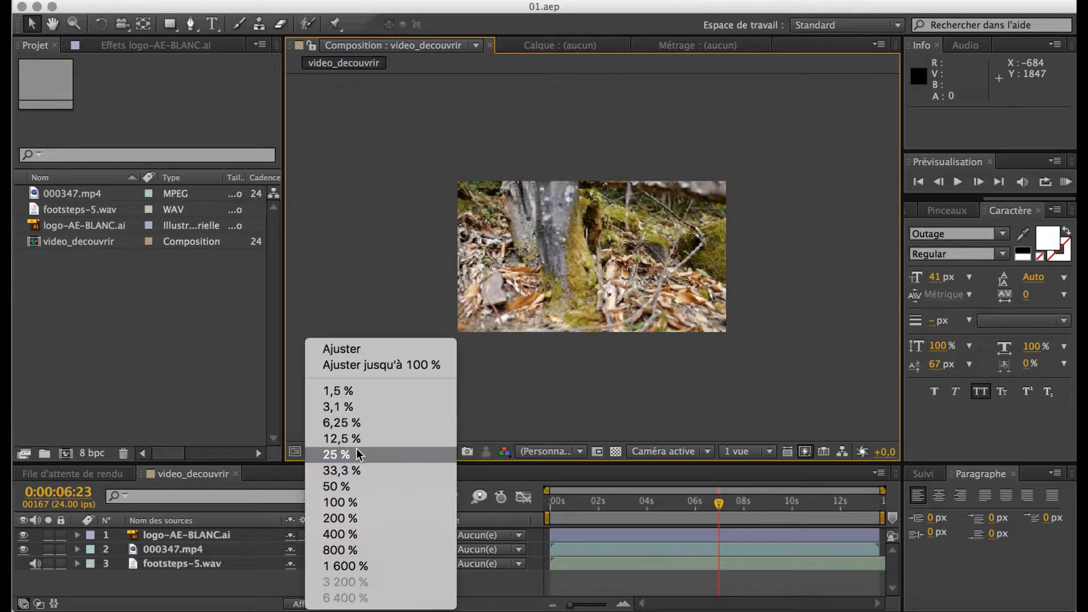
{"action": "left_click", "coordinate": [351, 487]}
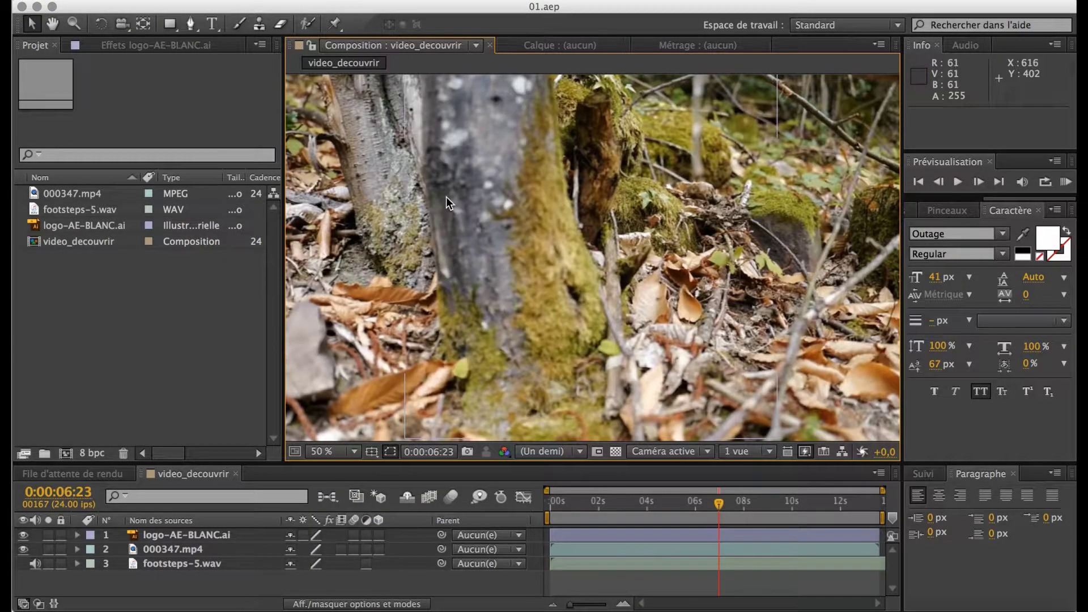
{"action": "left_click", "coordinate": [351, 451]}
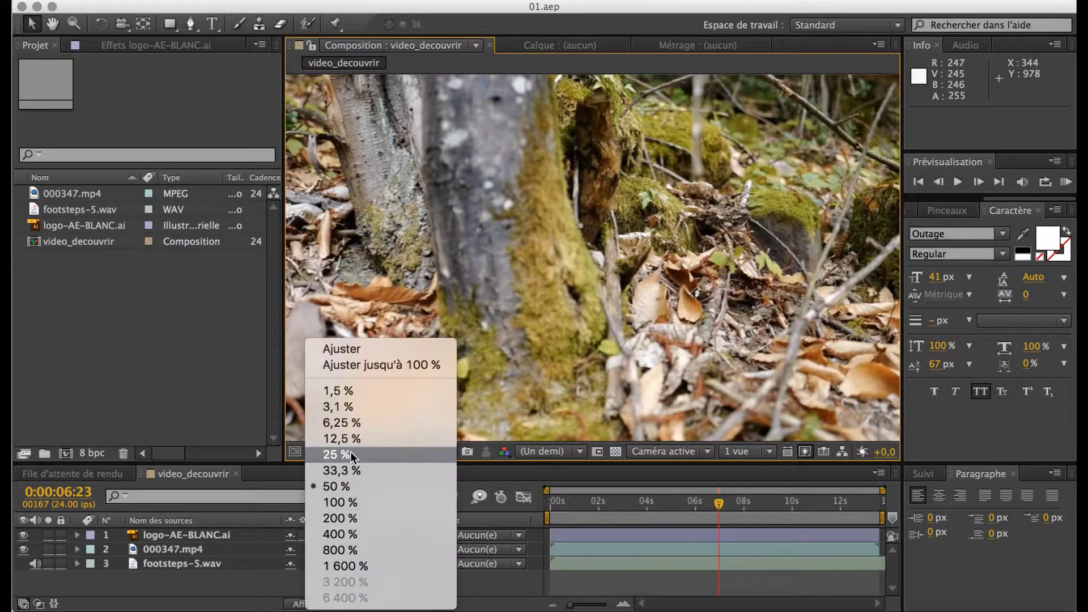
{"action": "left_click", "coordinate": [346, 502]}
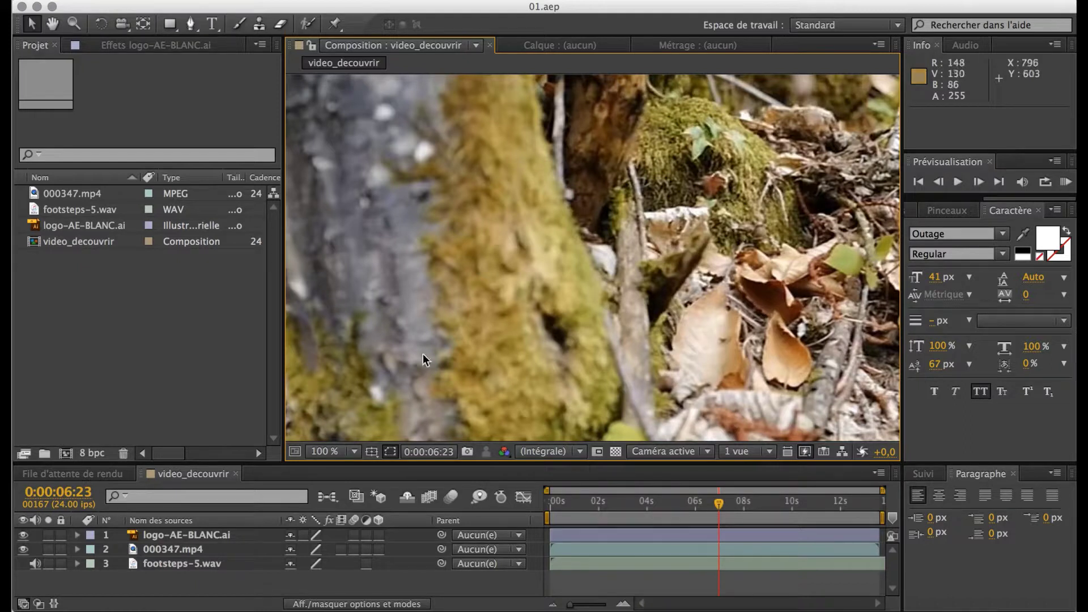
{"action": "left_click", "coordinate": [353, 451]}
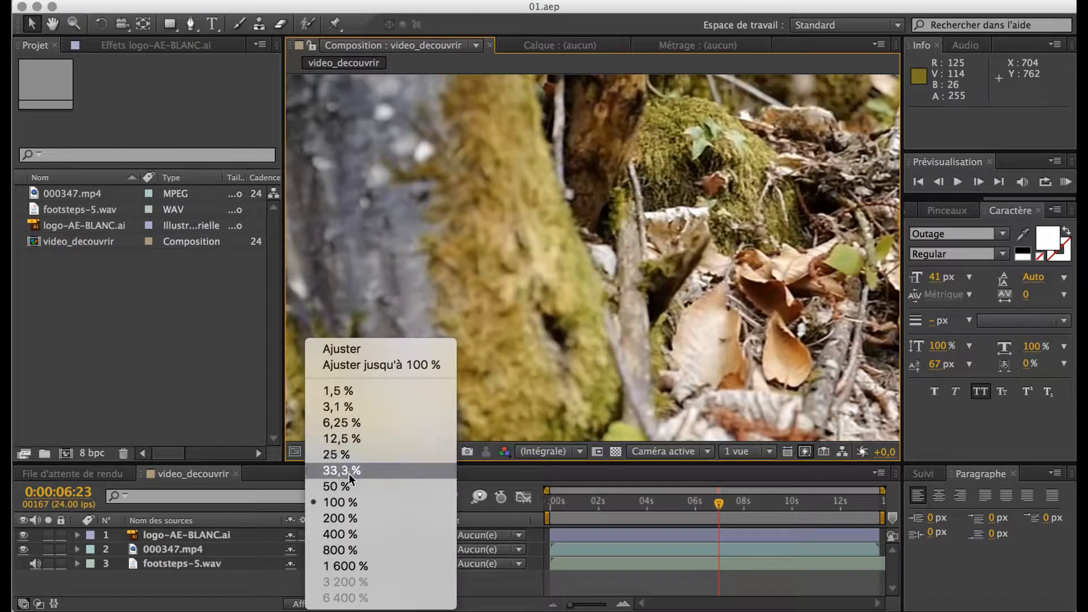
{"action": "left_click", "coordinate": [349, 471]}
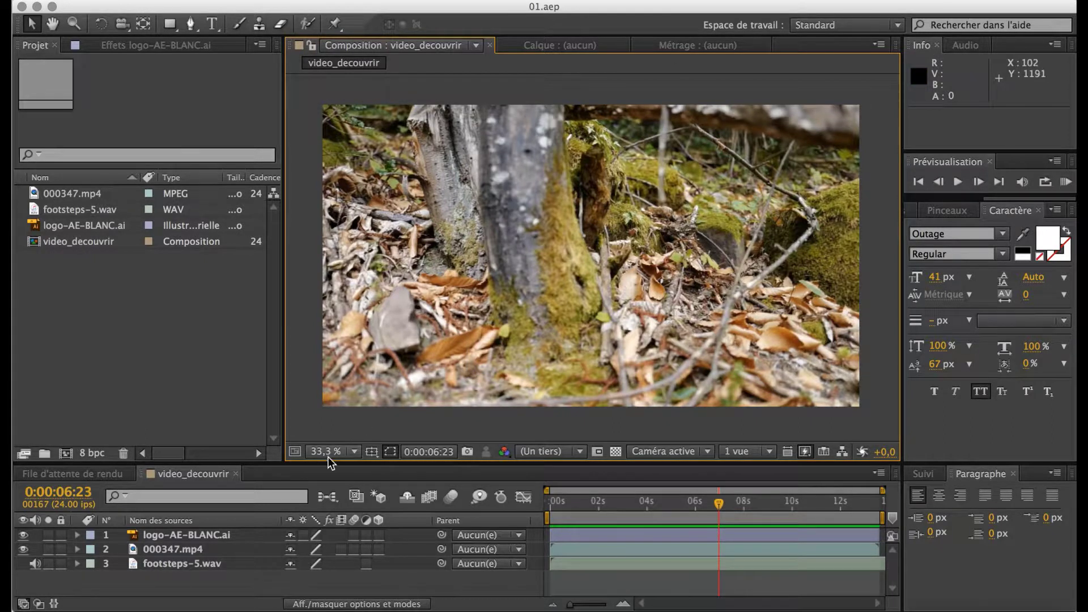
Step: View the composition at 6,25 % magnification and bring it back to 33,3 %
{"action": "left_click", "coordinate": [352, 452]}
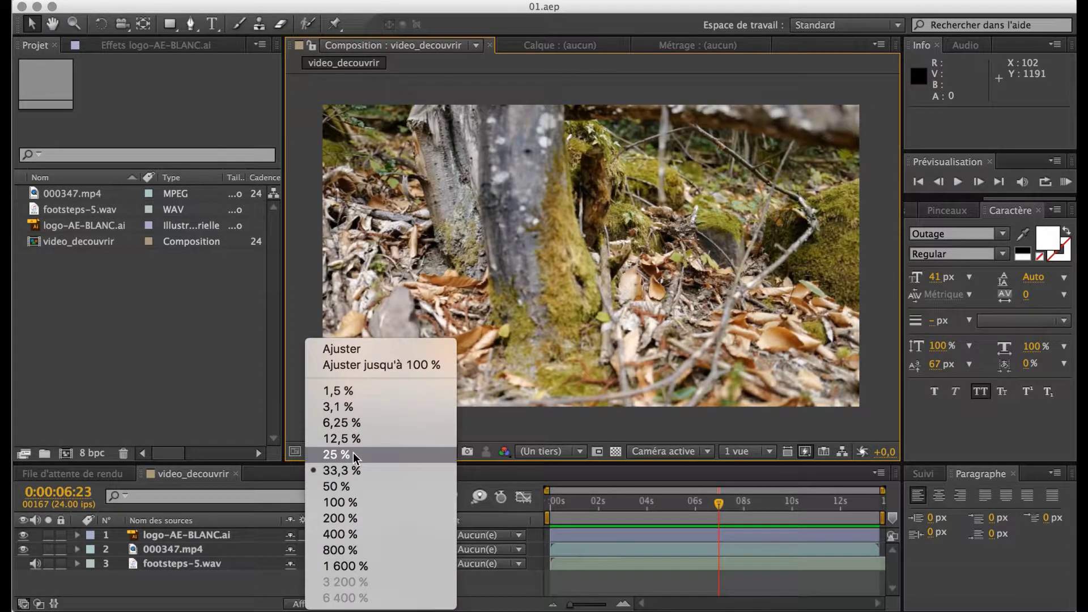
{"action": "left_click", "coordinate": [346, 423]}
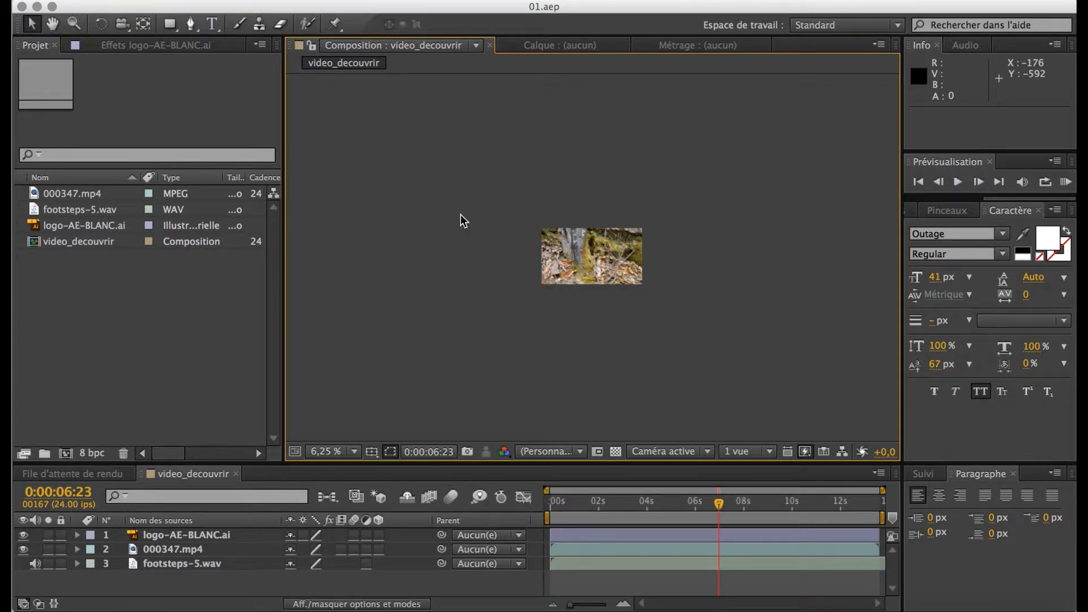
{"action": "left_click", "coordinate": [354, 452]}
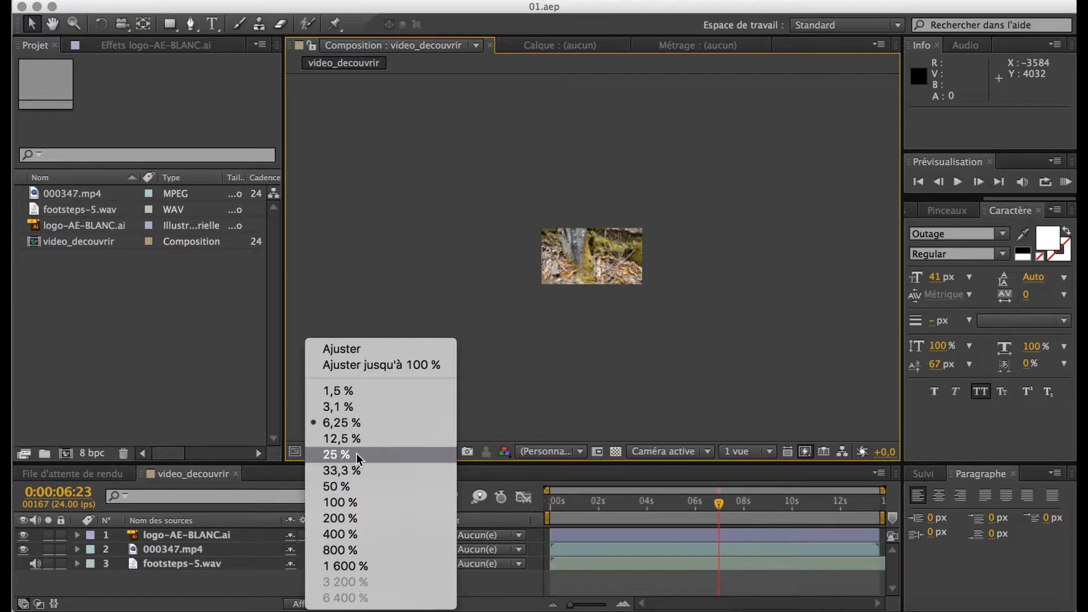
{"action": "left_click", "coordinate": [351, 475]}
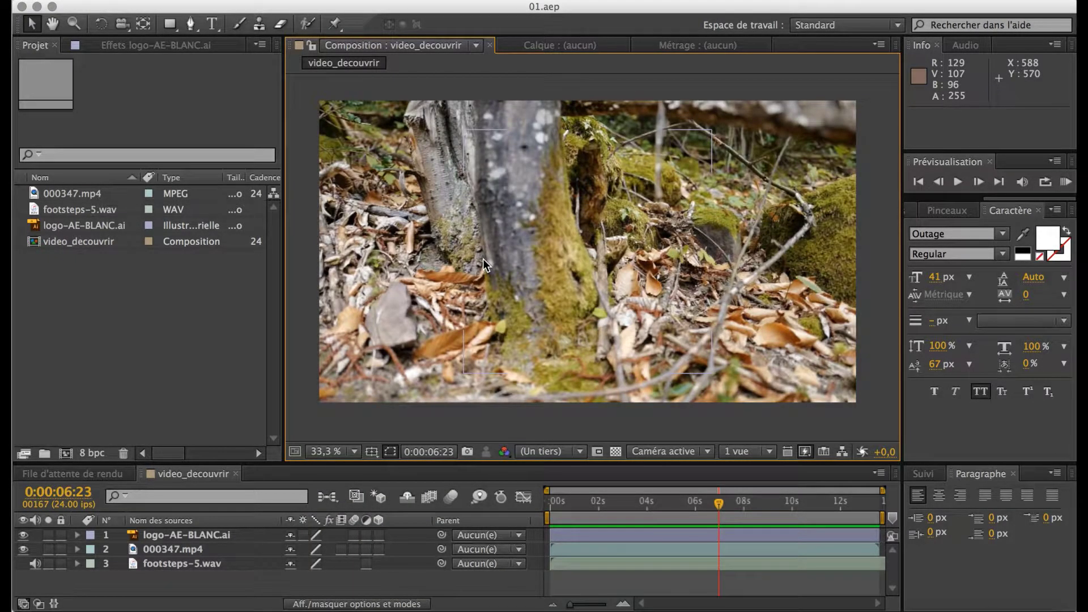
Step: Look over the colour information, the brush settings and the available character options without changing any
{"action": "left_click", "coordinate": [946, 137]}
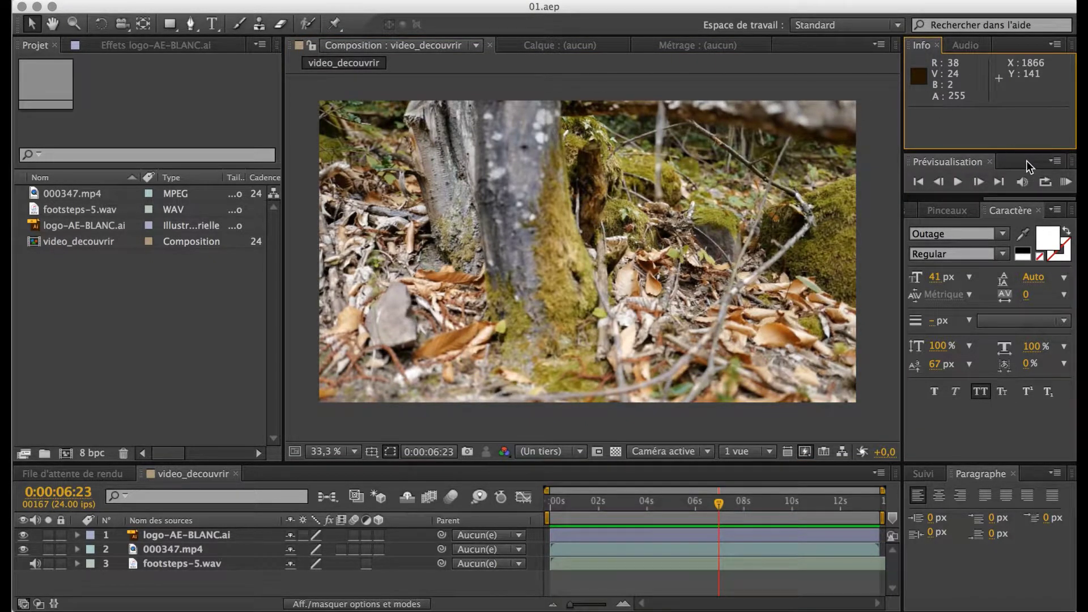
{"action": "left_click", "coordinate": [994, 424]}
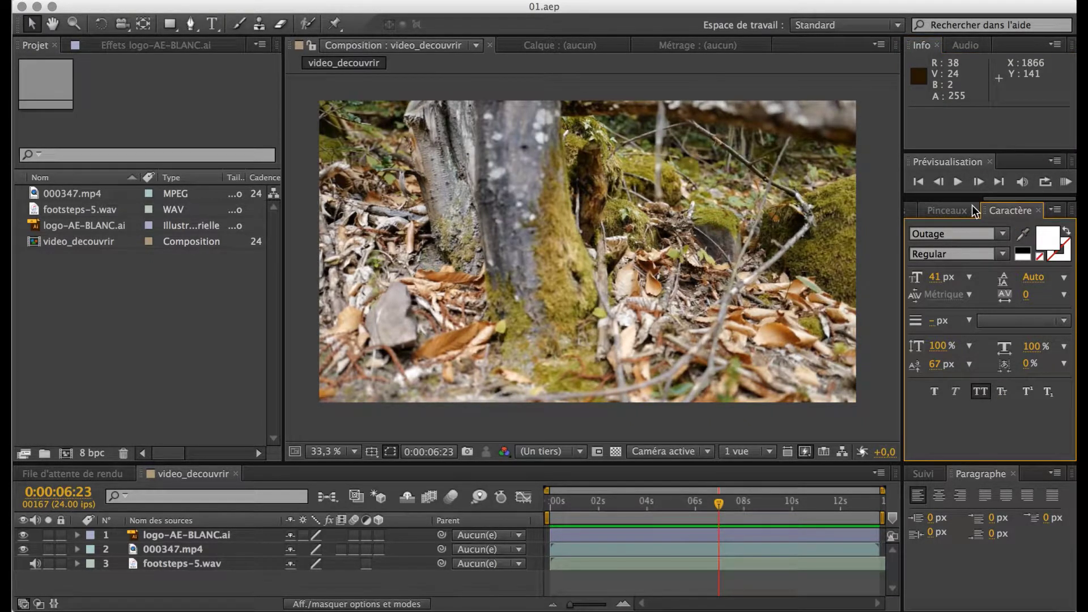
{"action": "left_click", "coordinate": [948, 212]}
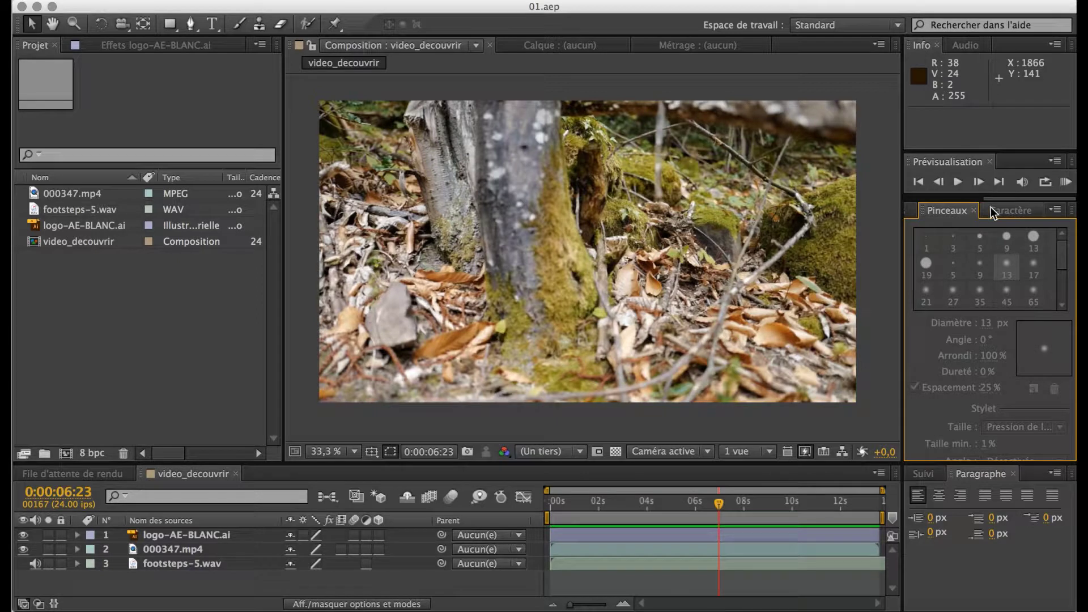
{"action": "left_click", "coordinate": [1011, 211]}
{"action": "left_click", "coordinate": [1055, 212]}
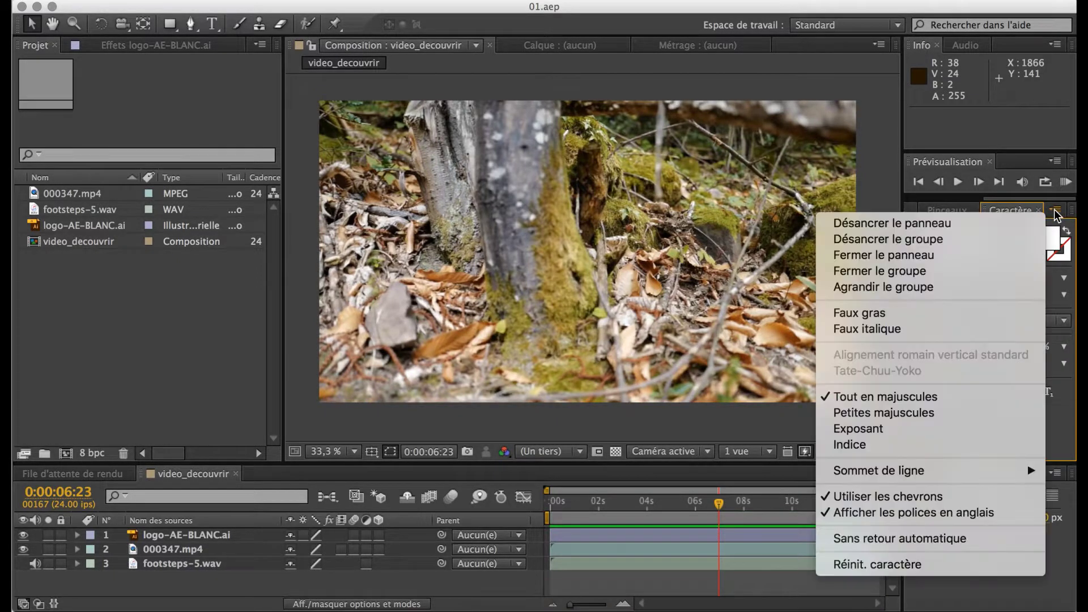
{"action": "left_click", "coordinate": [1068, 437]}
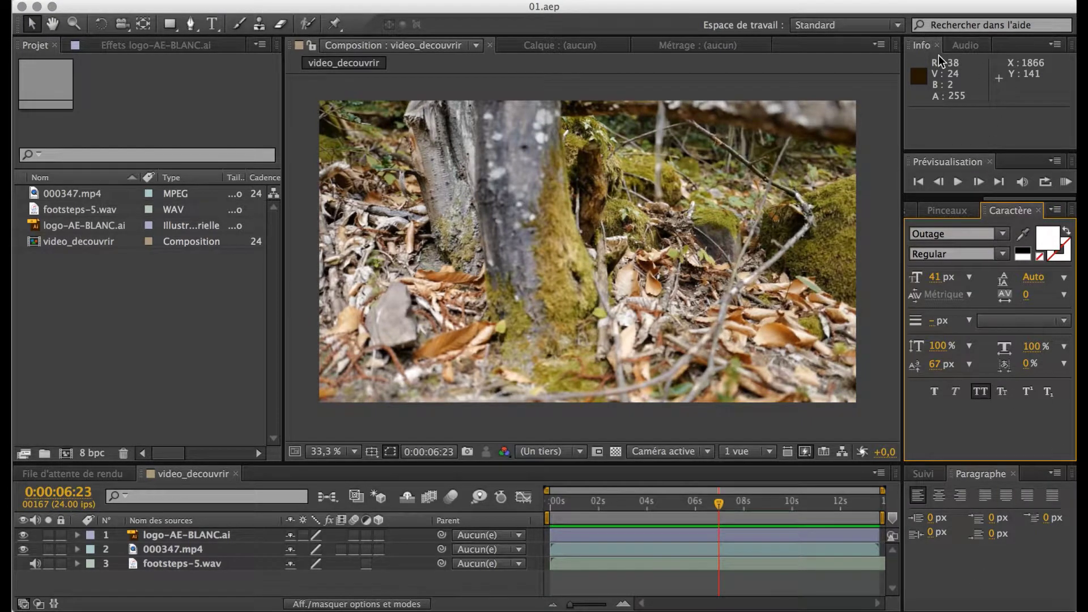
Step: View the audio levels, return to the colour information and look at the preview controls
{"action": "left_click", "coordinate": [967, 46]}
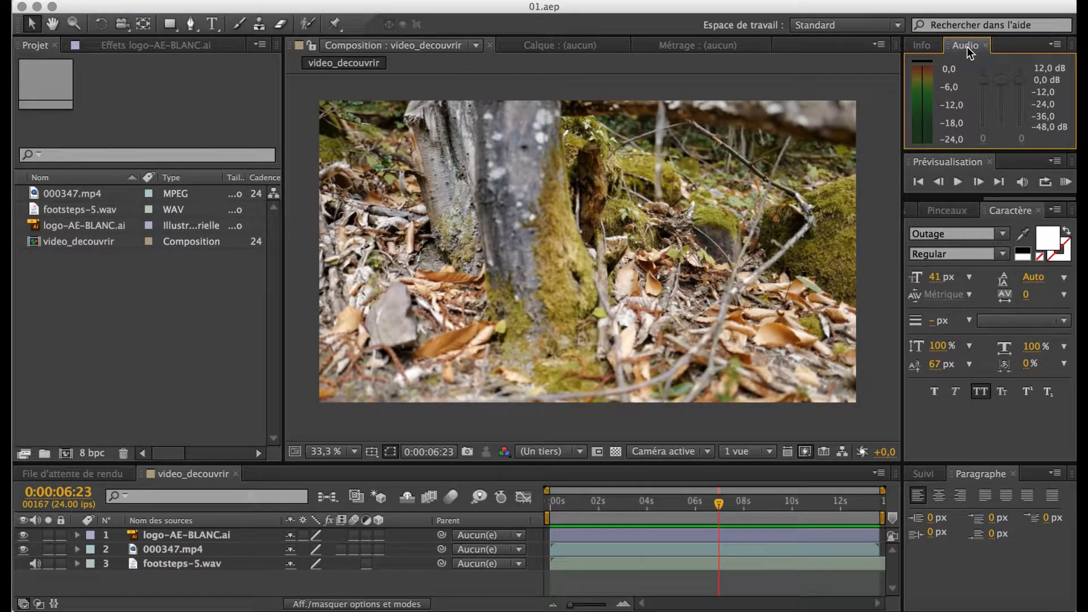
{"action": "left_click", "coordinate": [922, 47]}
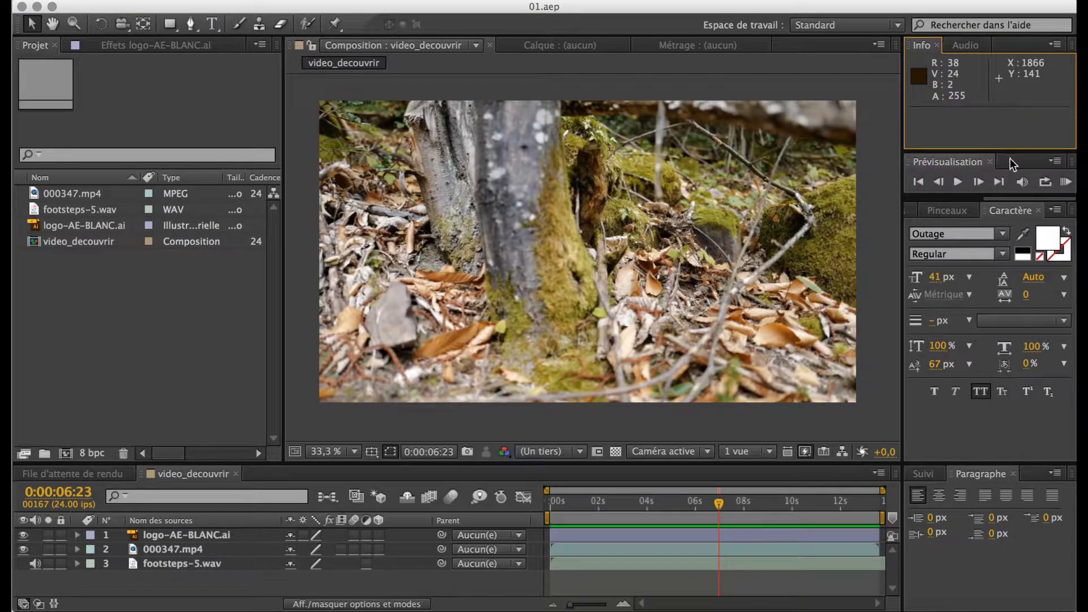
{"action": "left_click", "coordinate": [957, 166]}
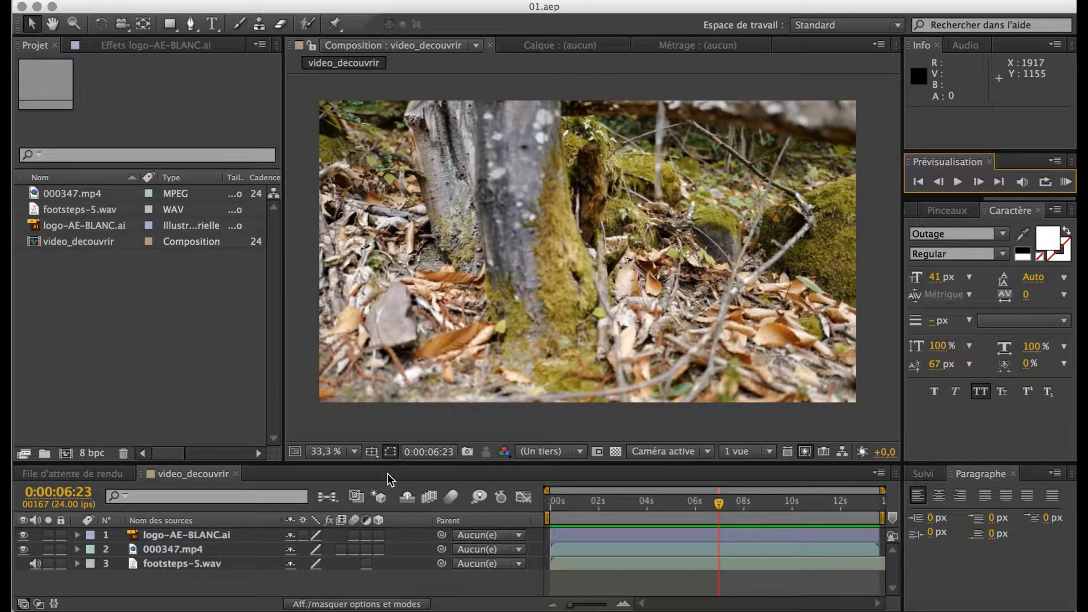
Step: Compare the video_decouvrir composition in the project with its timeline, and open the logo-AE-BLANC.ai footage for viewing
{"action": "left_click", "coordinate": [528, 588]}
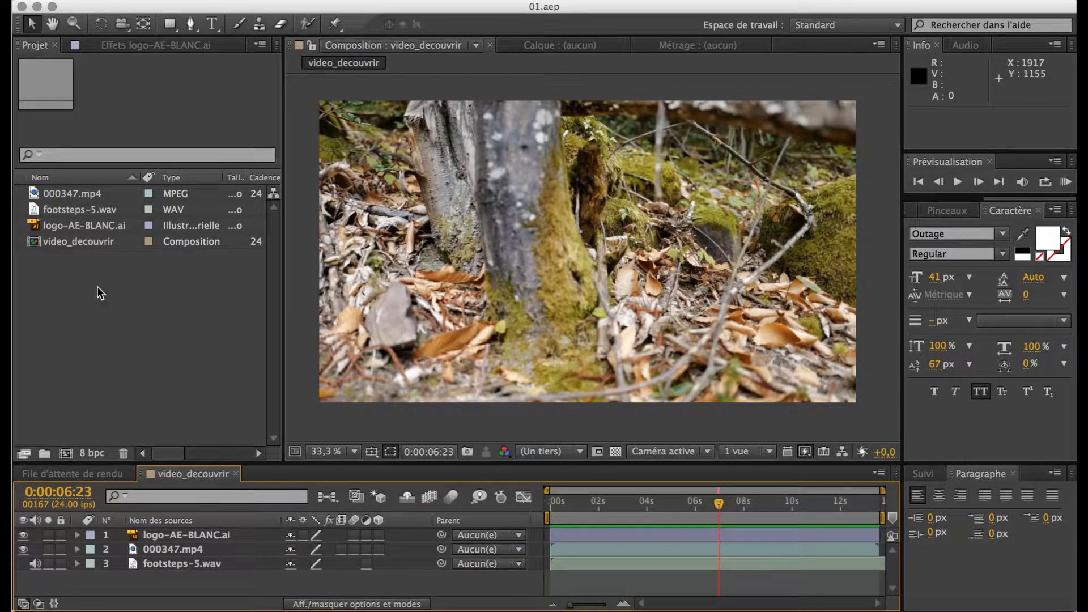
{"action": "left_click", "coordinate": [38, 242]}
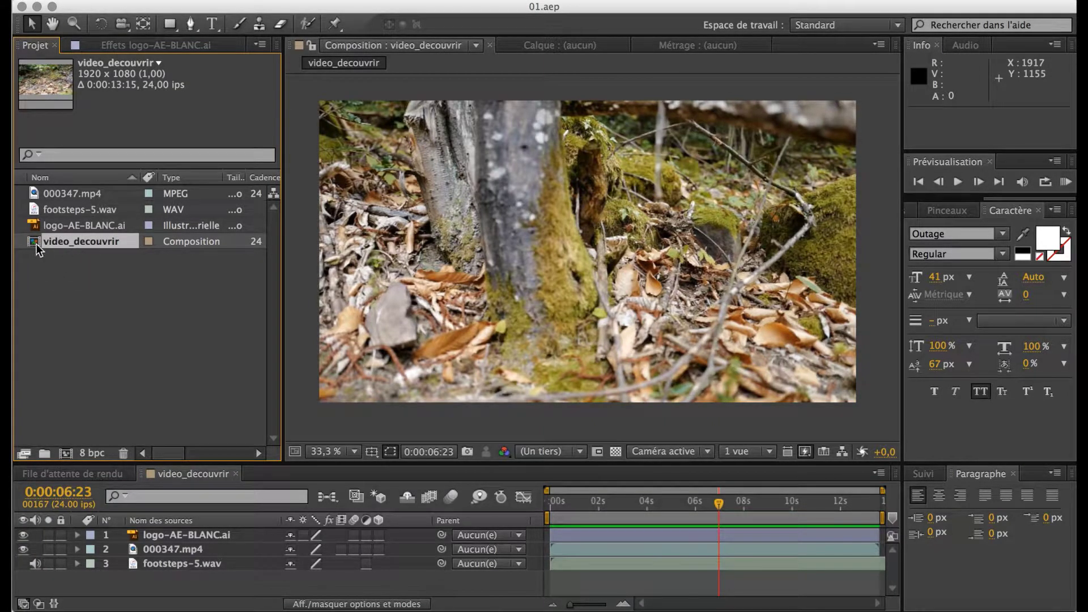
{"action": "left_click", "coordinate": [185, 476]}
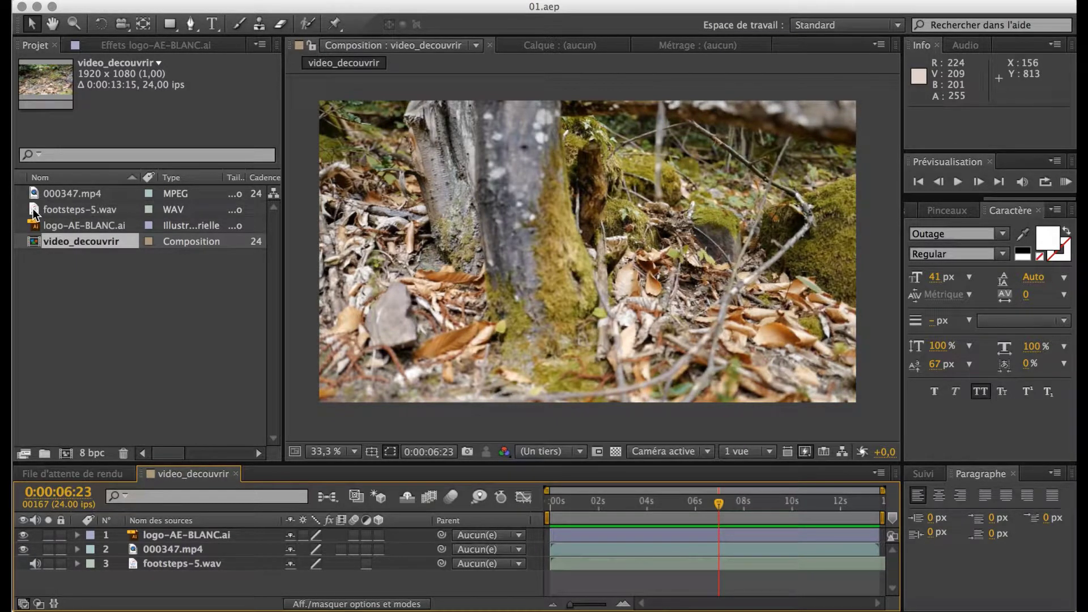
{"action": "double_click", "coordinate": [35, 224]}
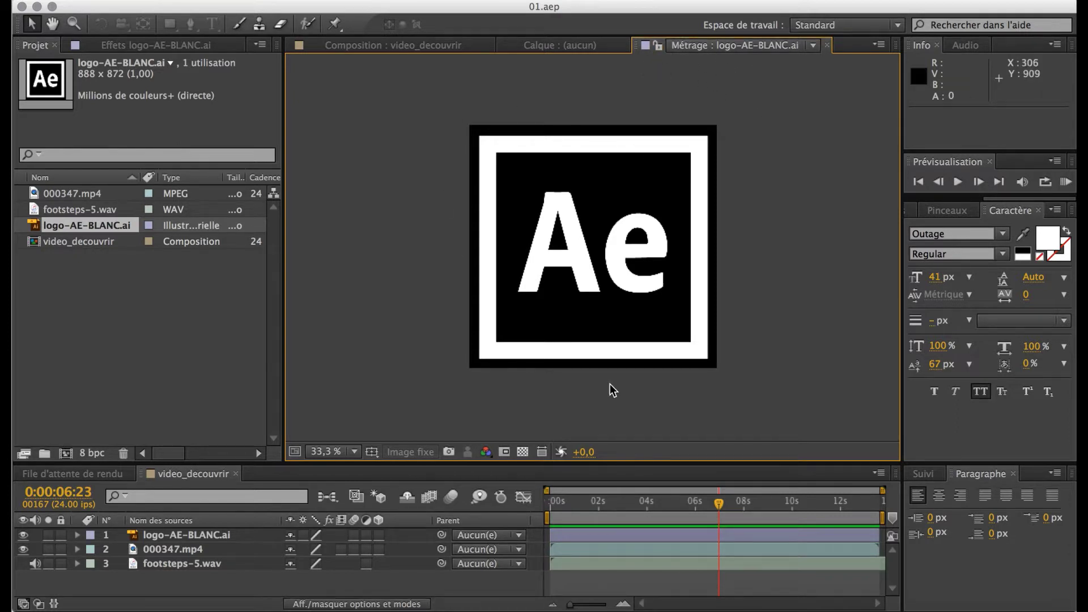
Step: Reopen the video_decouvrir composition and scrub through it from start to end, stopping at 0:00:10:00
{"action": "left_click", "coordinate": [93, 242]}
{"action": "double_click", "coordinate": [93, 243]}
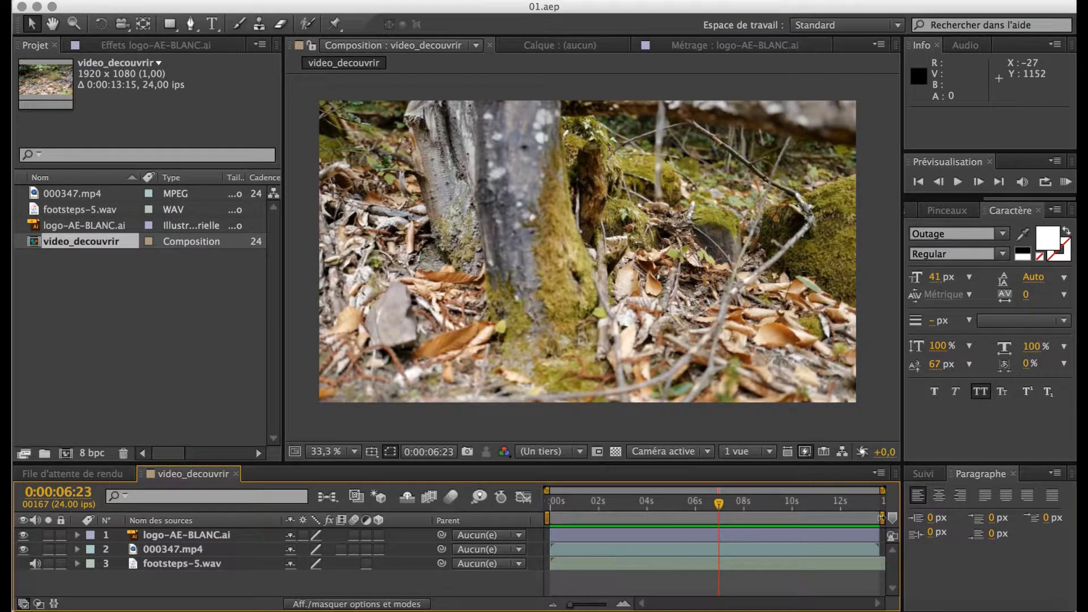
{"action": "left_click_drag", "start_coordinate": [719, 506], "coordinate": [538, 501]}
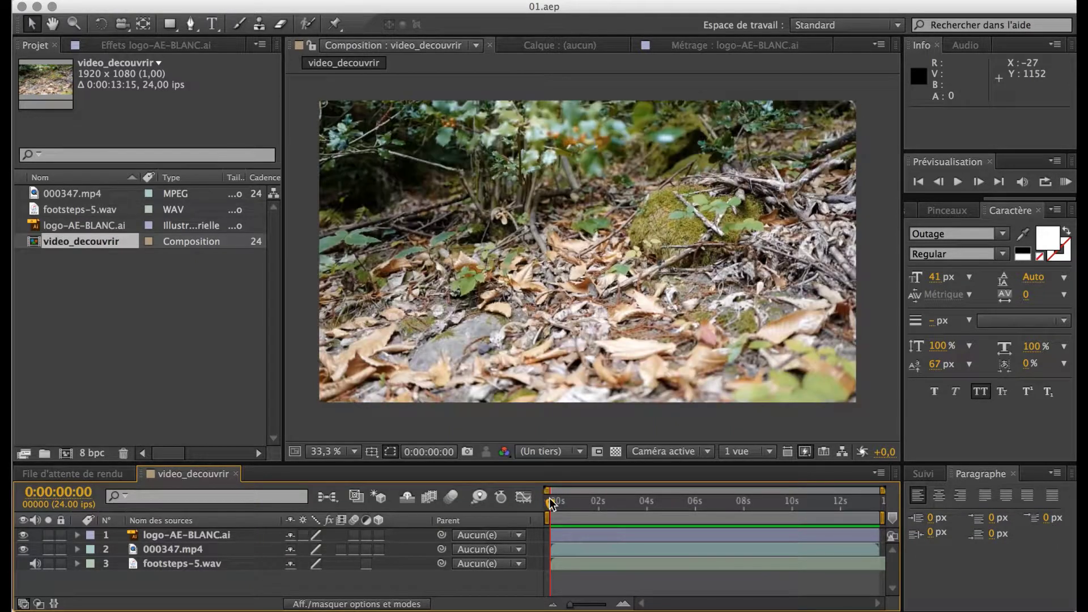
{"action": "left_click_drag", "start_coordinate": [549, 502], "coordinate": [882, 506]}
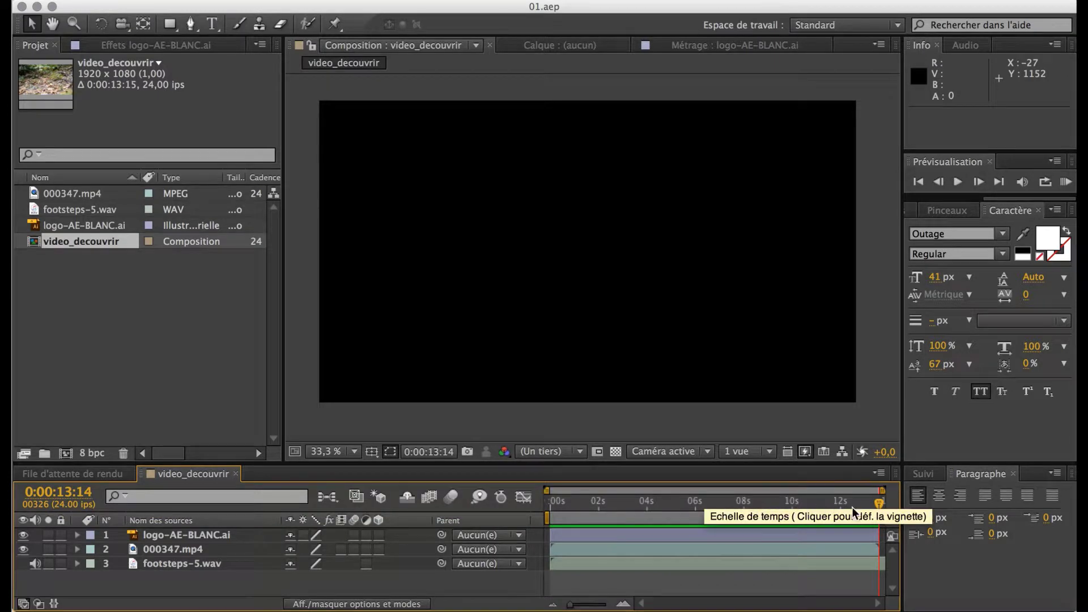
{"action": "left_click_drag", "start_coordinate": [879, 505], "coordinate": [791, 506]}
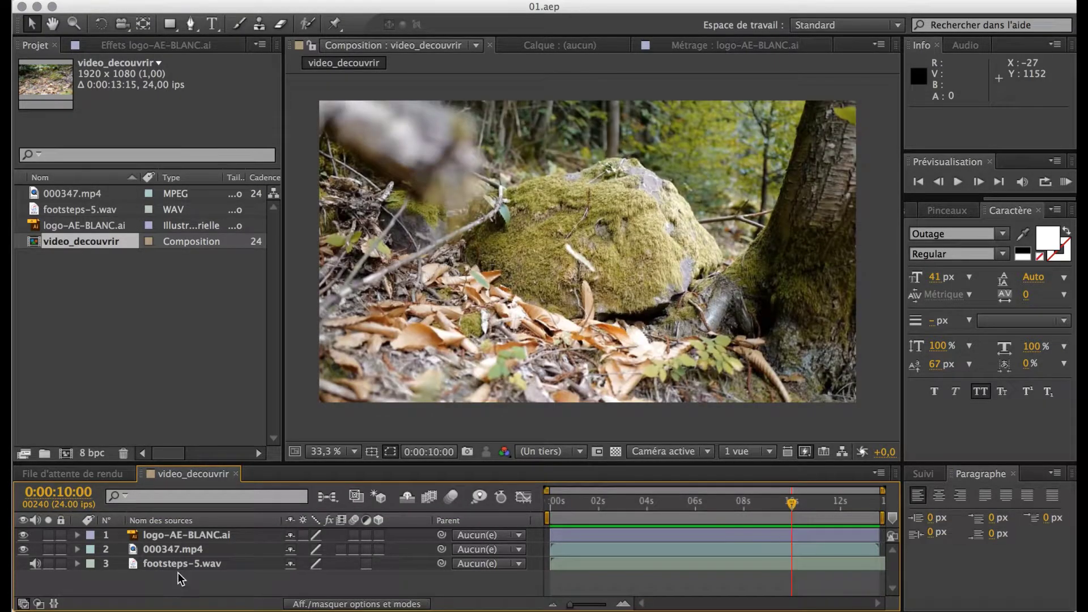
Step: Inspect the footsteps-5.wav and 000347.mp4 layers, and view the logo-AE-BLANC.ai layer at 0:00:02:16
{"action": "left_click", "coordinate": [243, 563]}
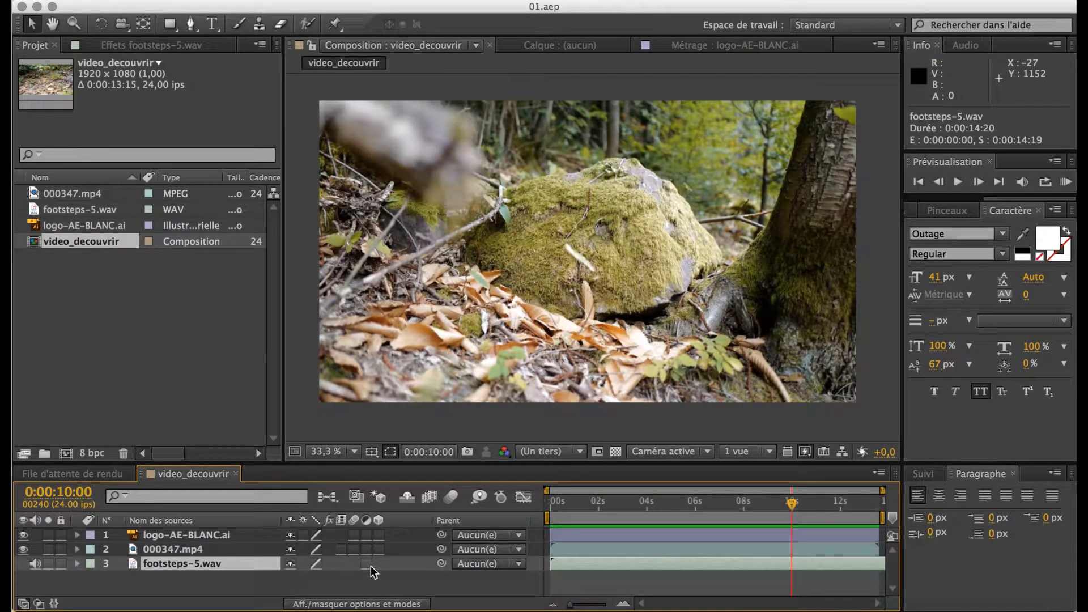
{"action": "left_click", "coordinate": [219, 547]}
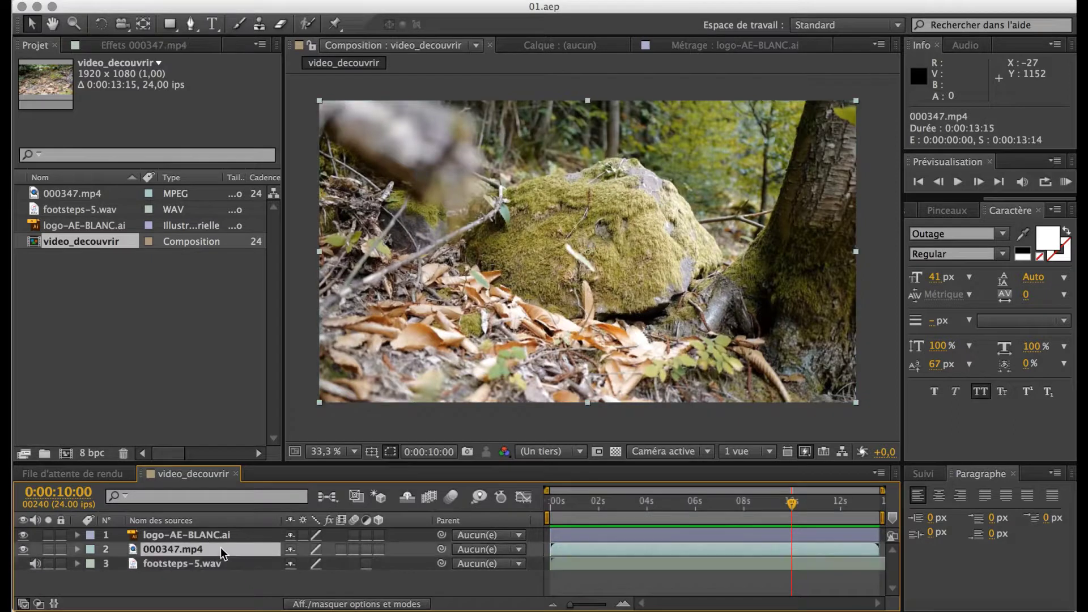
{"action": "left_click_drag", "start_coordinate": [792, 506], "coordinate": [613, 498]}
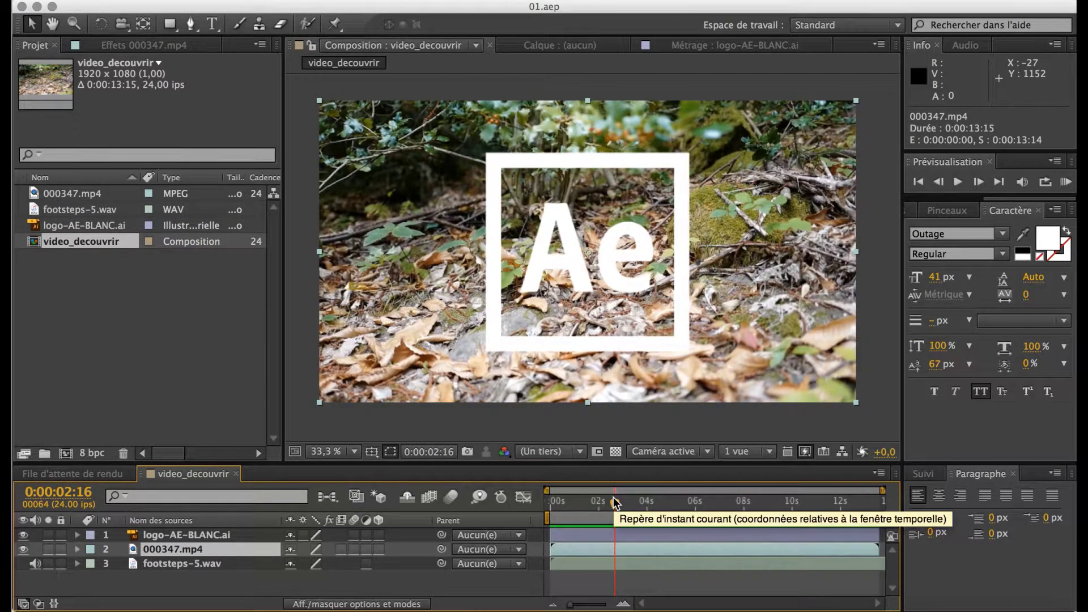
{"action": "left_click", "coordinate": [200, 536]}
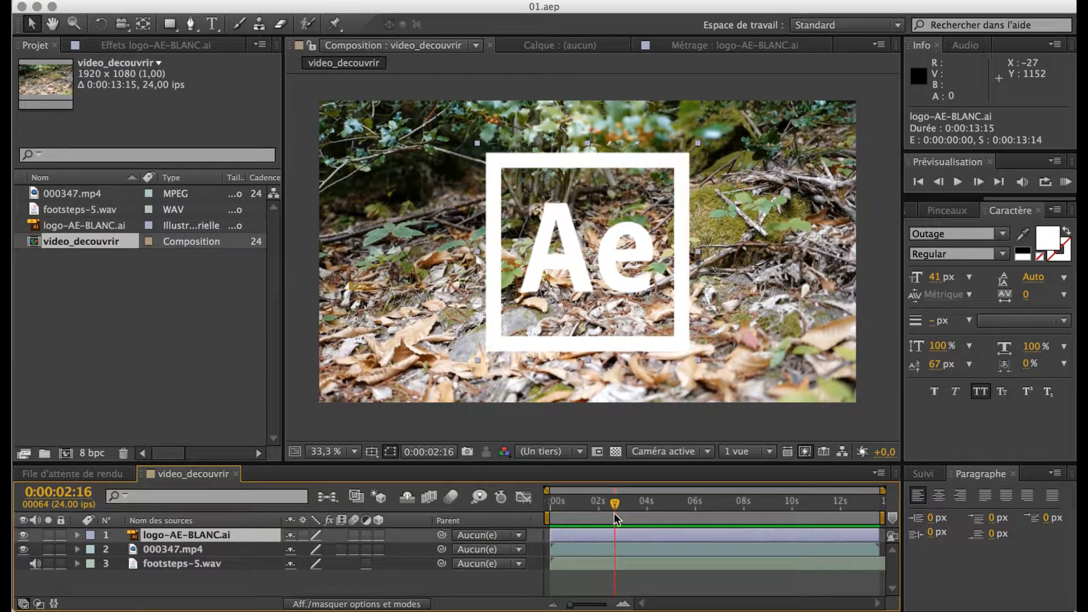
Step: Reveal the logo layer's transform properties with more room for the timeline, and examine the scale animation around its keyframes near two seconds
{"action": "left_click", "coordinate": [77, 534]}
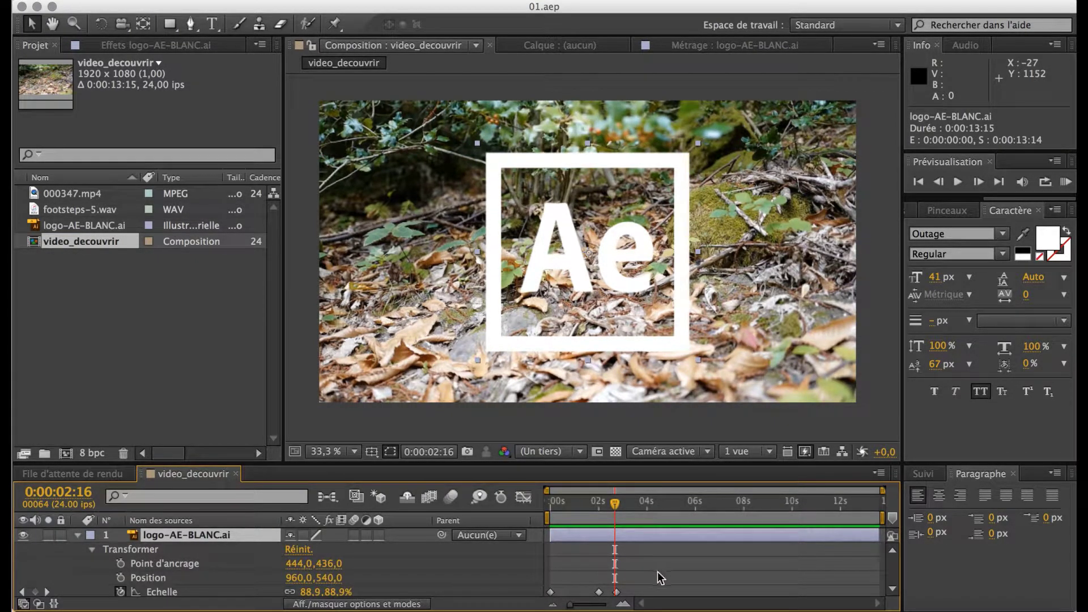
{"action": "left_click_drag", "start_coordinate": [683, 464], "coordinate": [680, 407]}
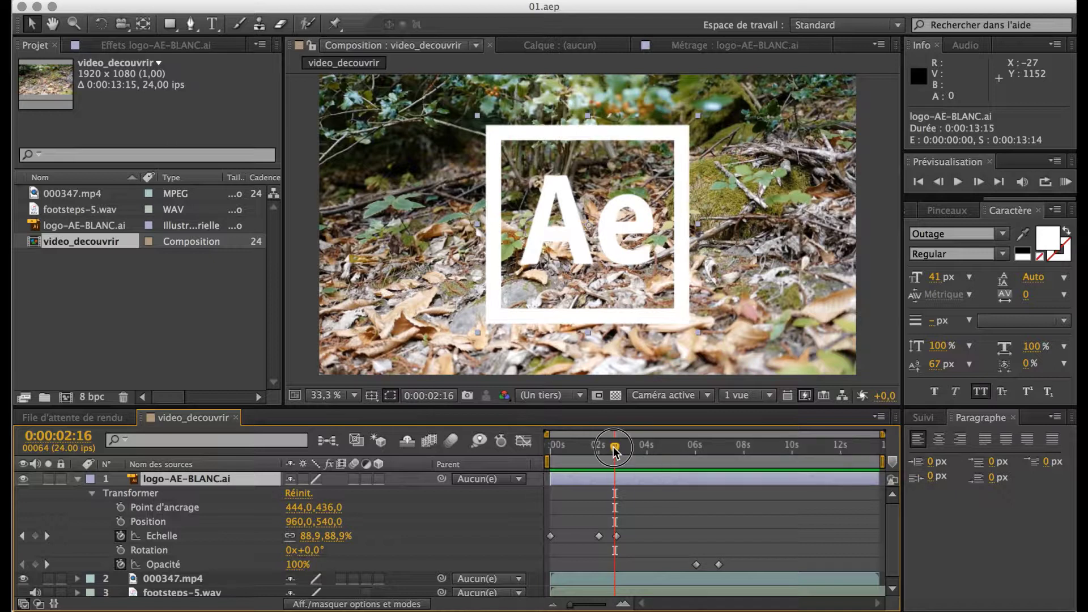
{"action": "left_click_drag", "start_coordinate": [613, 446], "coordinate": [616, 451]}
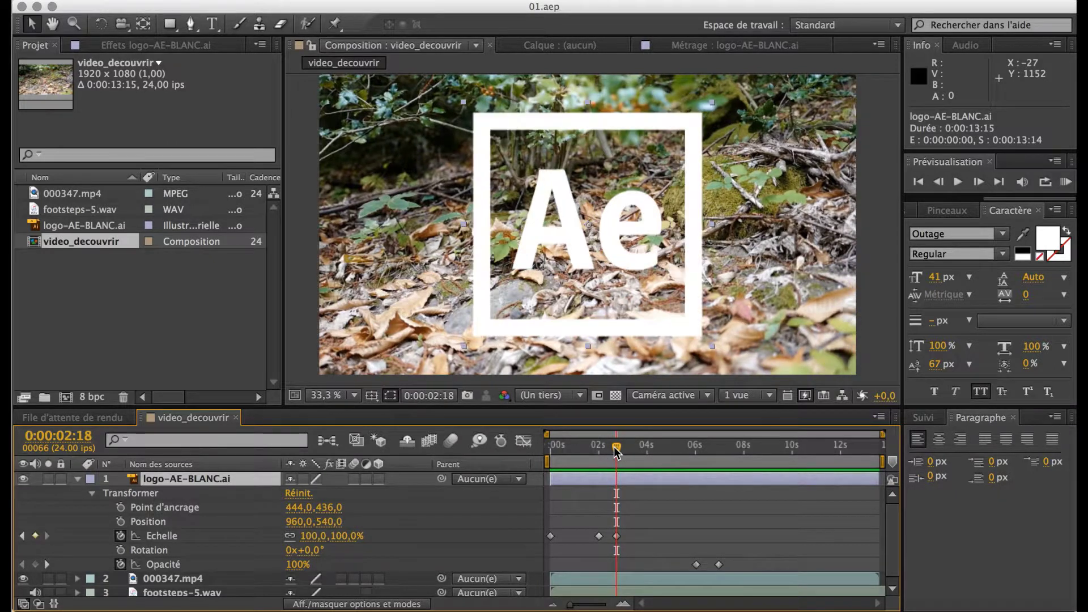
{"action": "left_click", "coordinate": [599, 536]}
{"action": "left_click_drag", "start_coordinate": [616, 447], "coordinate": [607, 447]}
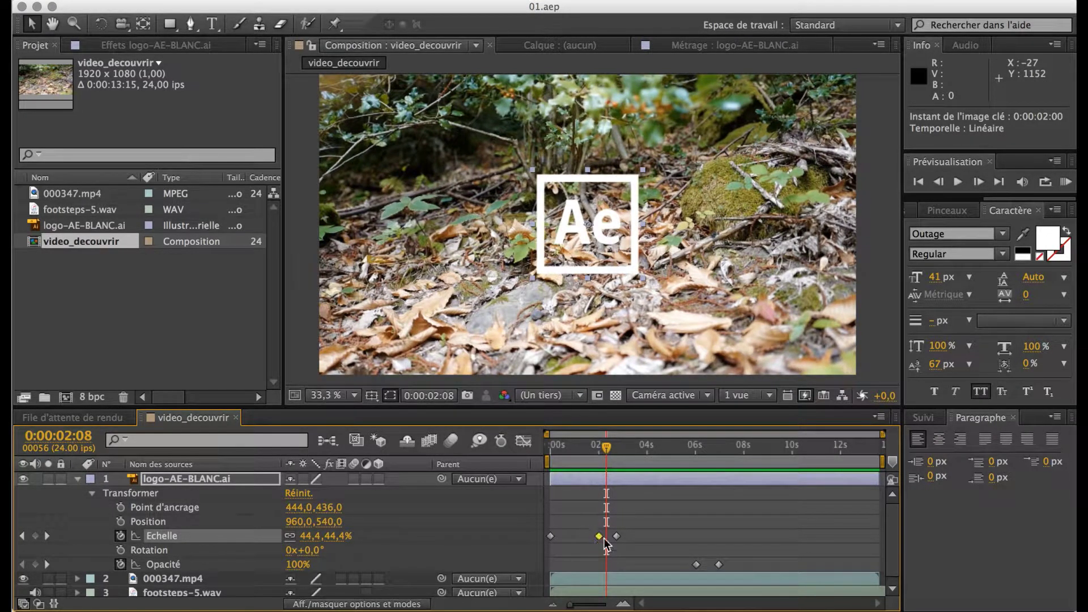
{"action": "left_click_drag", "start_coordinate": [606, 446], "coordinate": [618, 448]}
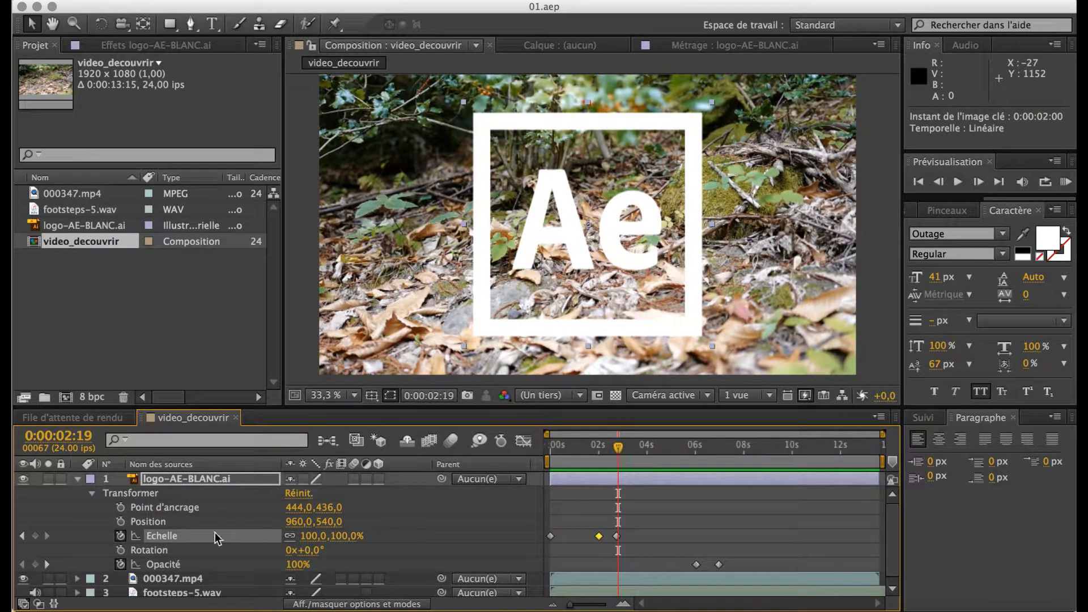
Step: Examine the logo's opacity animation across its two keyframes up to 0:00:06:23, and collapse the layer's properties
{"action": "left_click", "coordinate": [206, 564]}
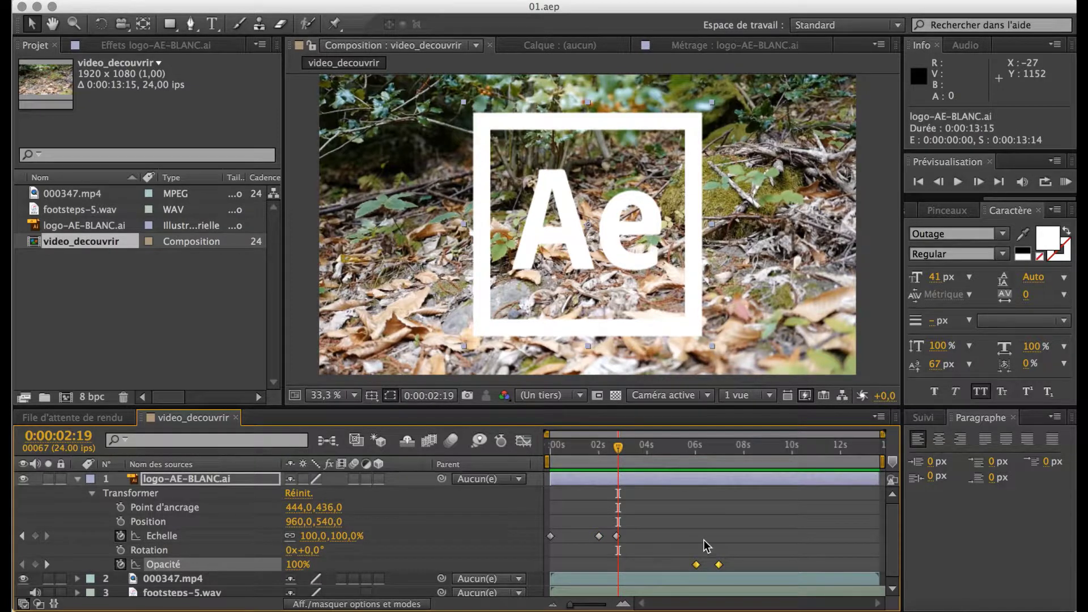
{"action": "left_click_drag", "start_coordinate": [626, 460], "coordinate": [699, 468]}
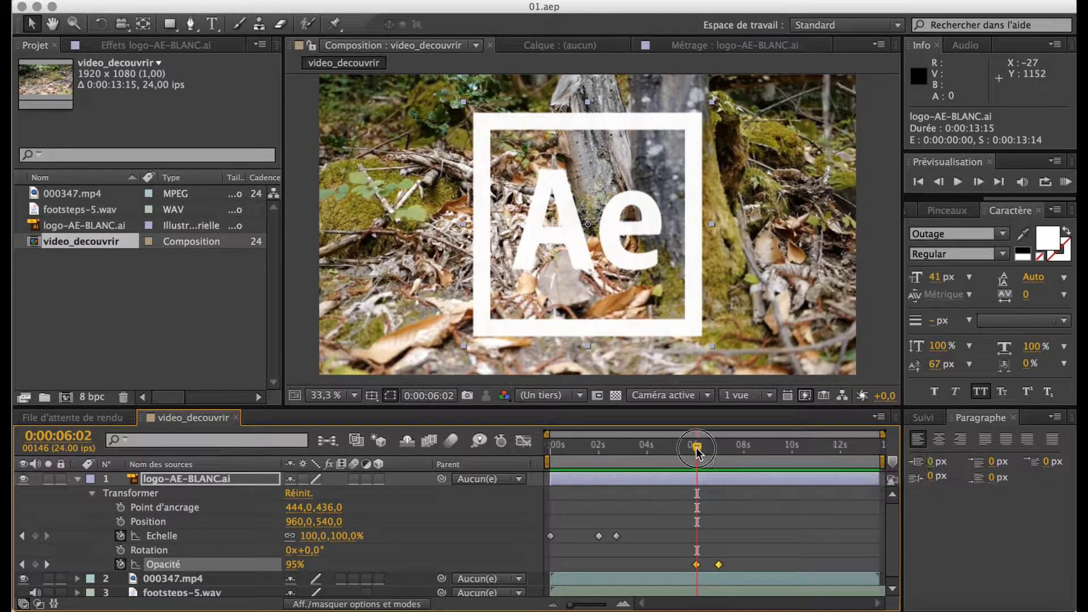
{"action": "left_click", "coordinate": [709, 454]}
{"action": "left_click", "coordinate": [709, 453]}
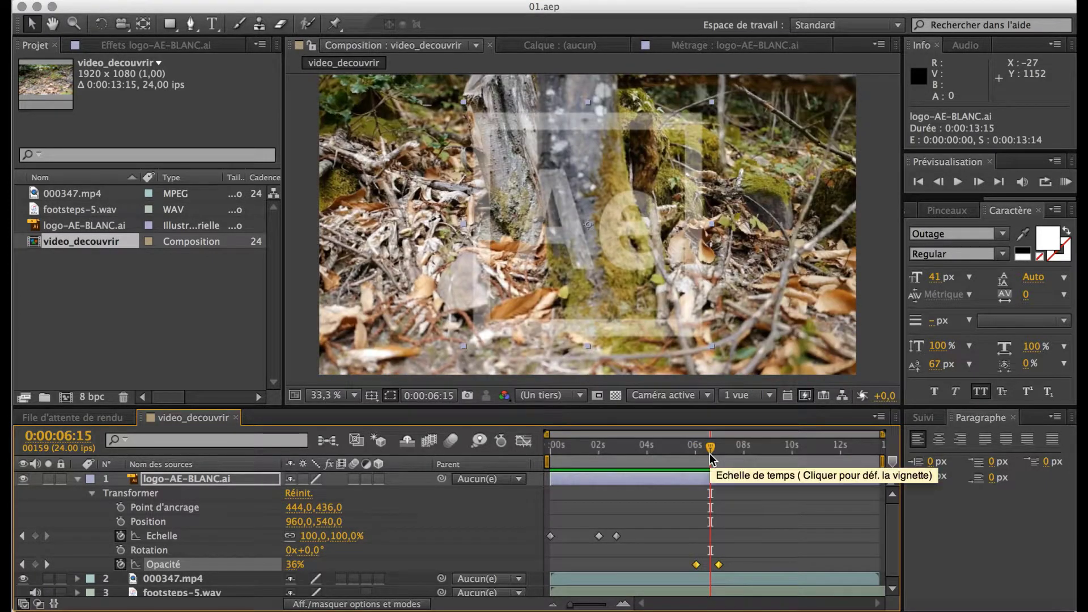
{"action": "left_click_drag", "start_coordinate": [710, 453], "coordinate": [718, 446]}
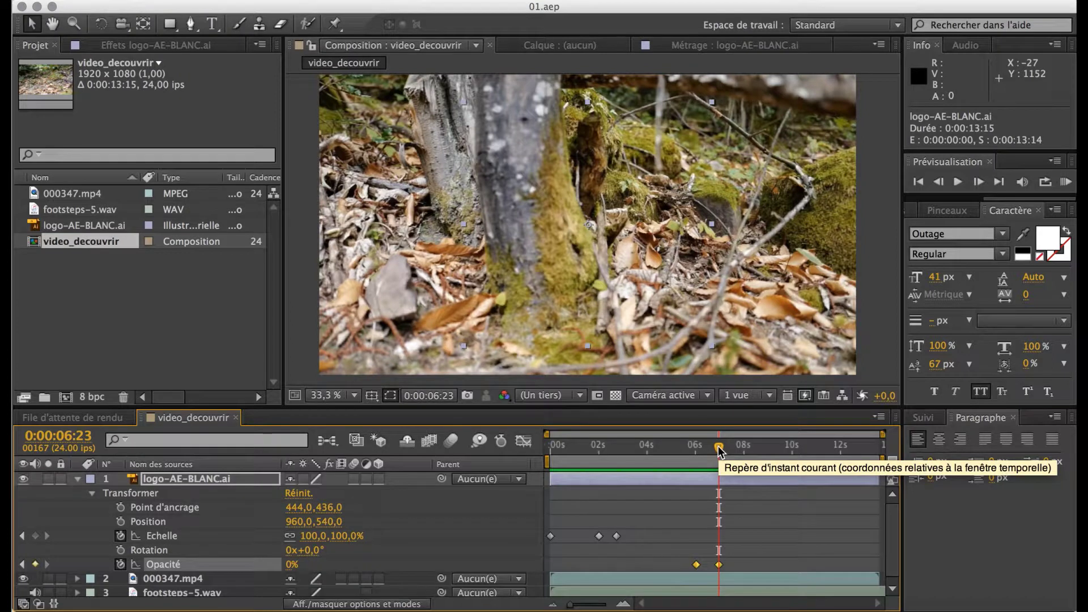
{"action": "left_click", "coordinate": [77, 479]}
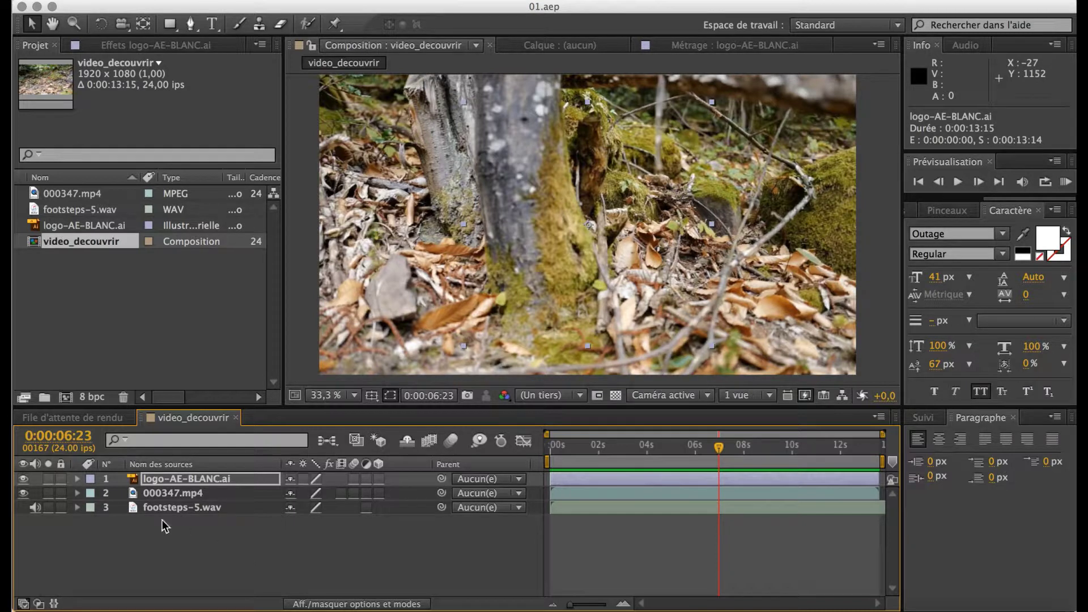
Step: At 0:00:05:04, try the logo layer beneath 000347.mp4 and return it to the top of the layer stack
{"action": "left_click", "coordinate": [245, 508]}
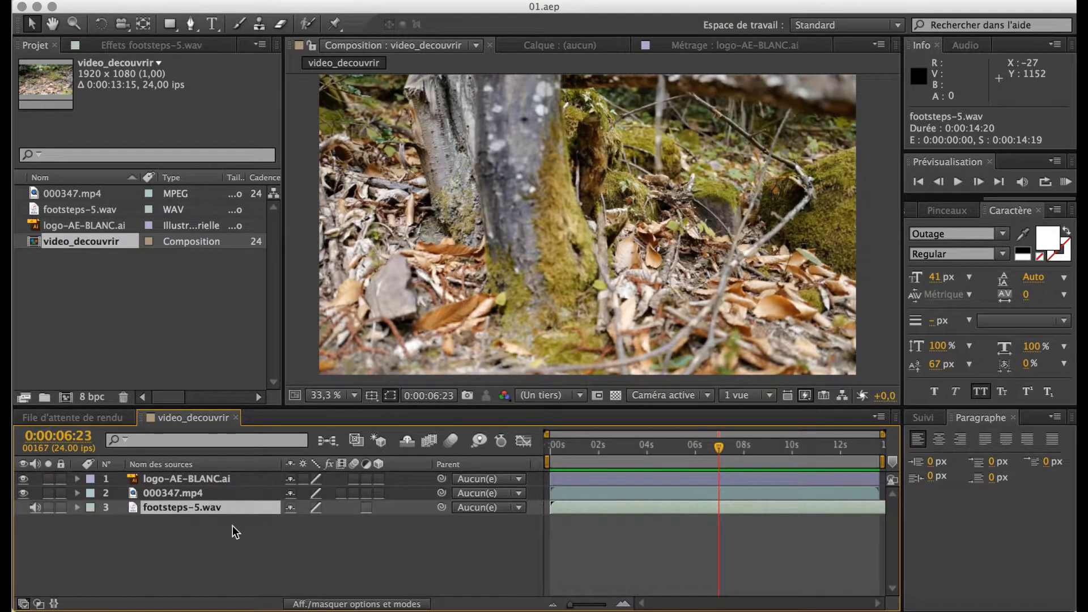
{"action": "left_click", "coordinate": [229, 497]}
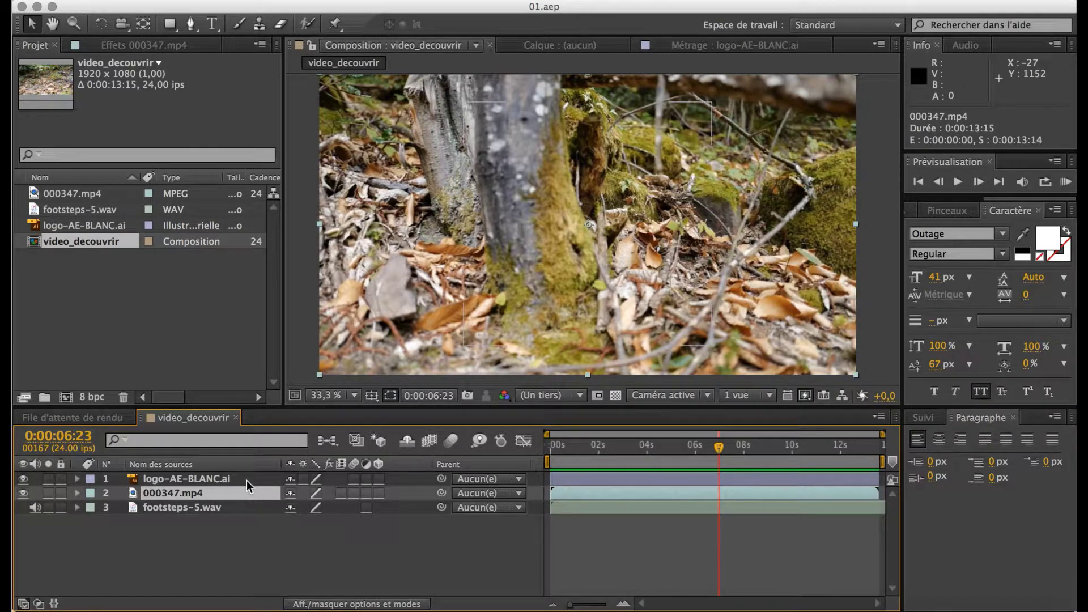
{"action": "left_click", "coordinate": [246, 480]}
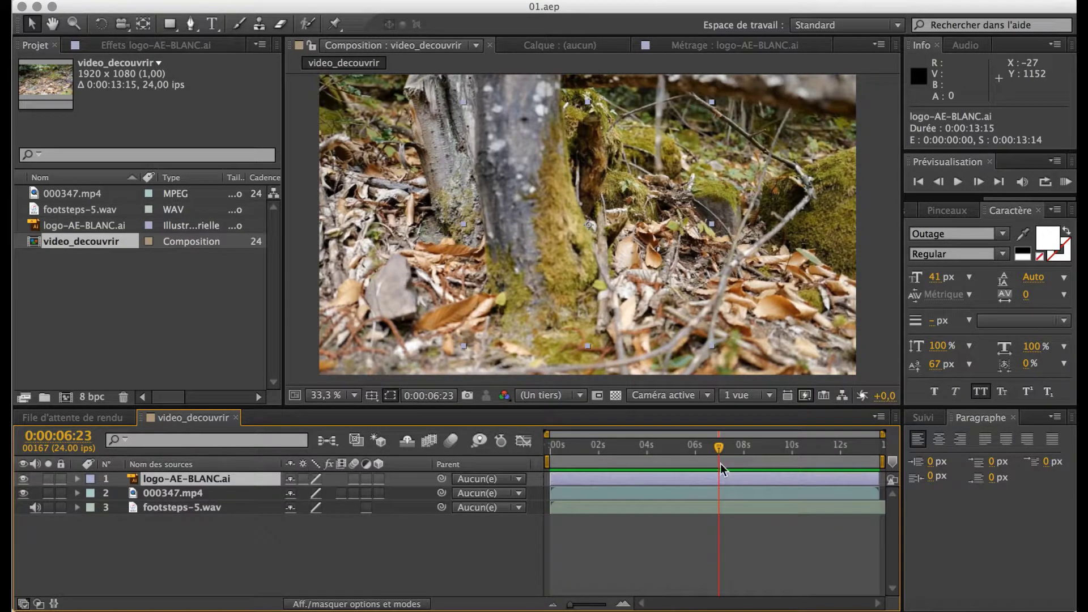
{"action": "left_click_drag", "start_coordinate": [721, 449], "coordinate": [675, 447]}
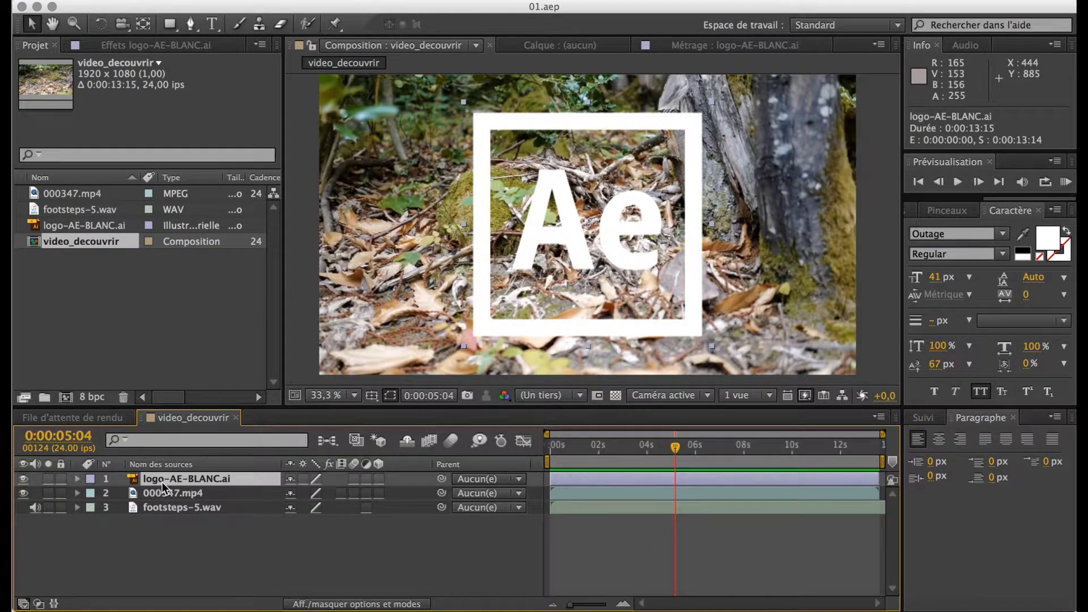
{"action": "left_click_drag", "start_coordinate": [172, 481], "coordinate": [175, 498]}
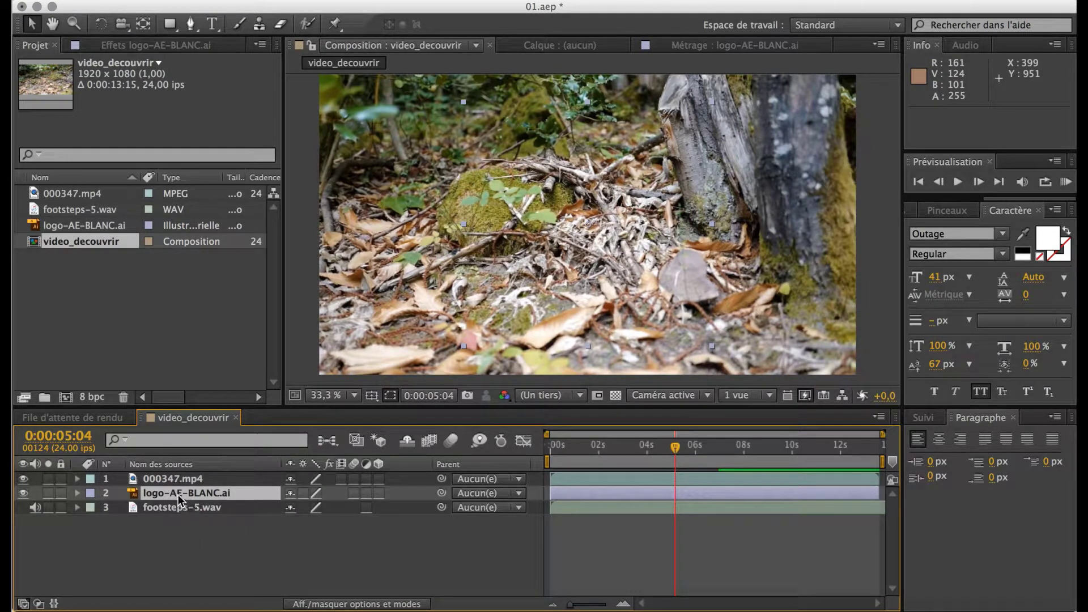
{"action": "left_click_drag", "start_coordinate": [178, 495], "coordinate": [183, 472]}
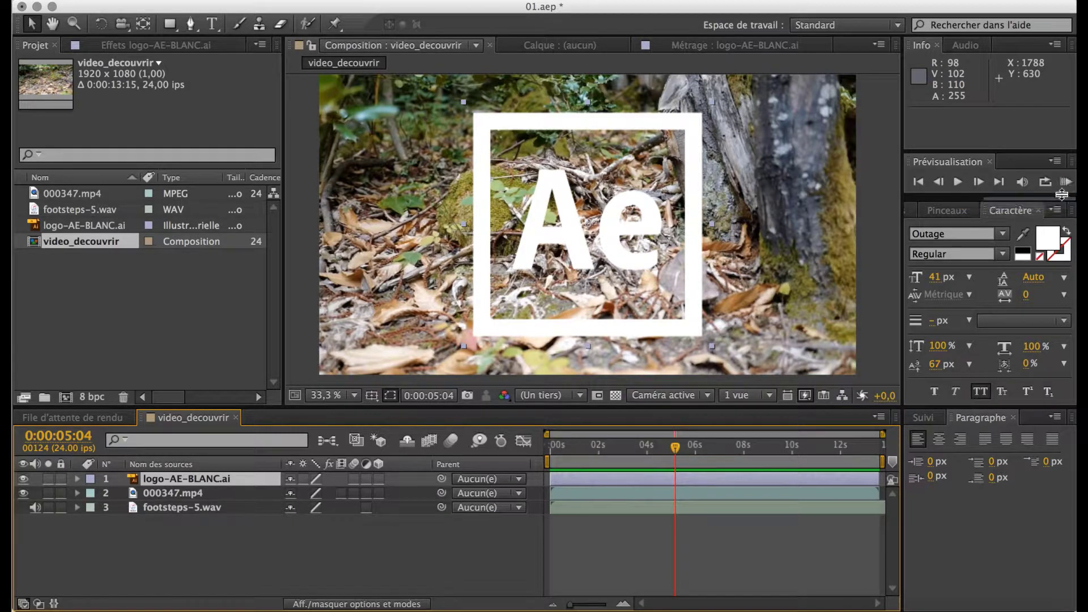
Step: Preview the composition with standard playback, and run a RAM preview with the current time at 0:00:02:16
{"action": "left_click", "coordinate": [957, 182]}
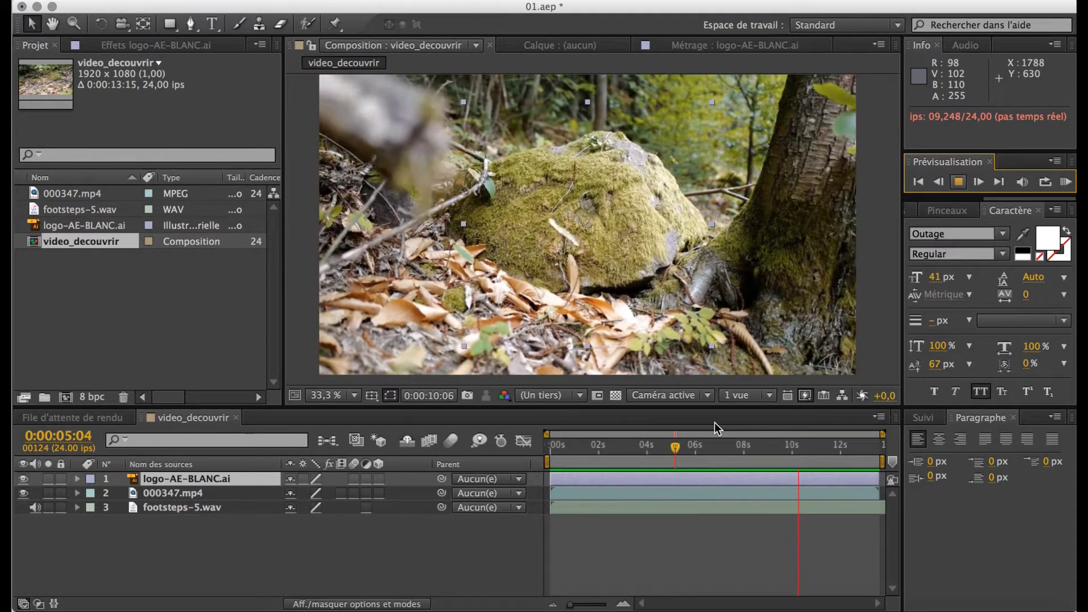
{"action": "left_click", "coordinate": [958, 182]}
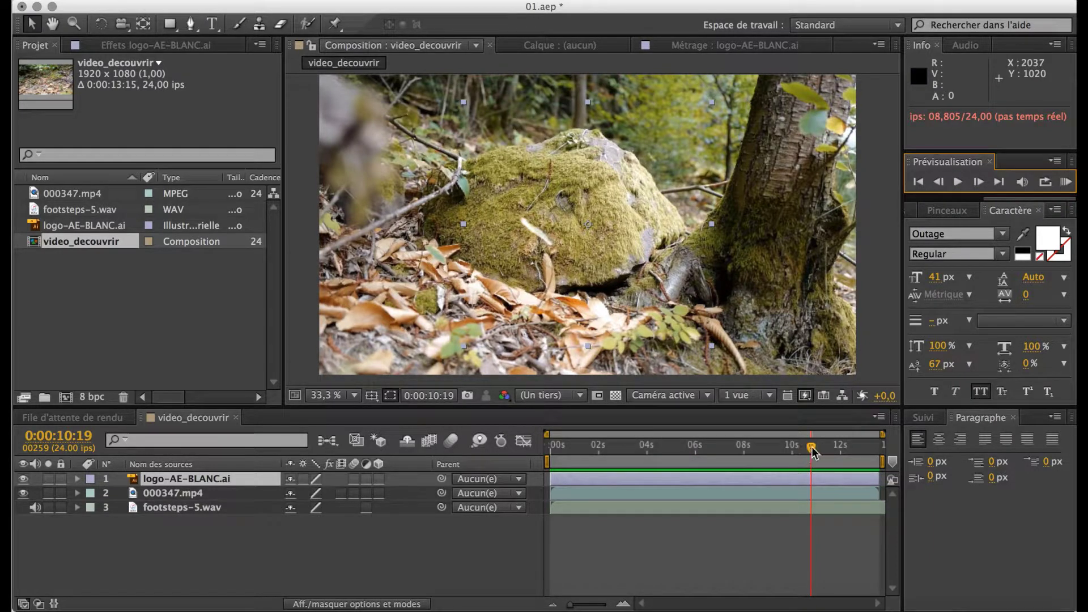
{"action": "left_click_drag", "start_coordinate": [812, 448], "coordinate": [615, 445]}
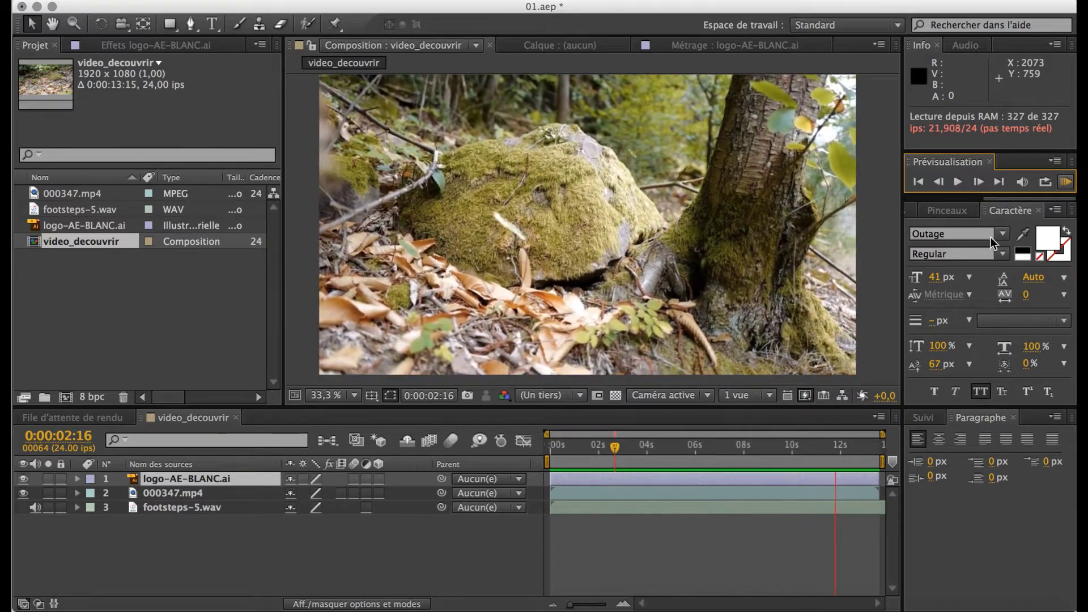
{"action": "left_click", "coordinate": [1065, 182]}
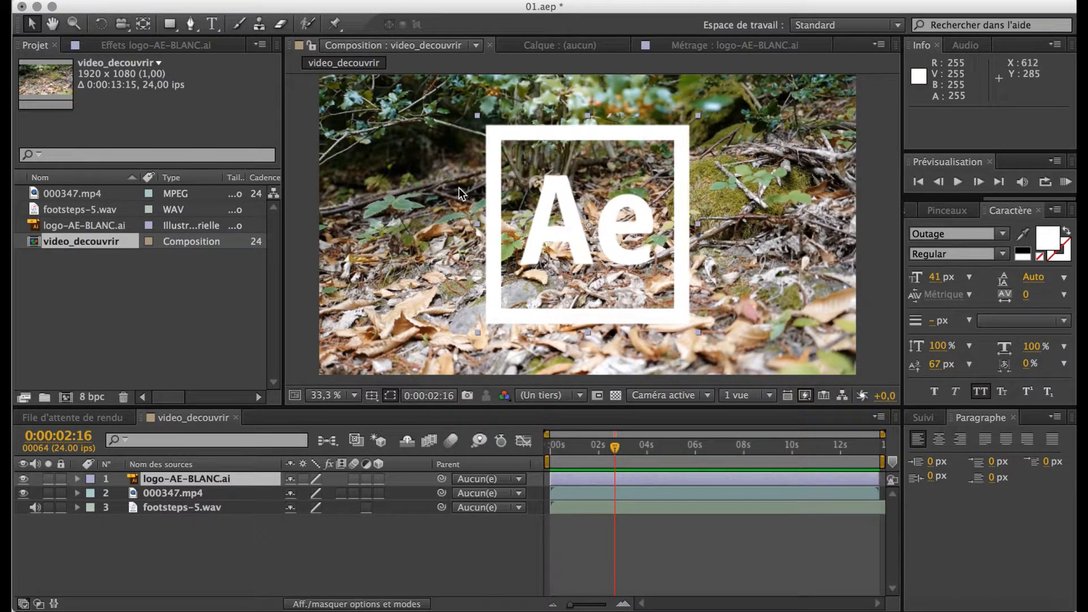
Step: Select the logo-AE-BLANC.ai layer and move the logo in the composition to a position of about 645, 552
{"action": "left_click", "coordinate": [202, 494]}
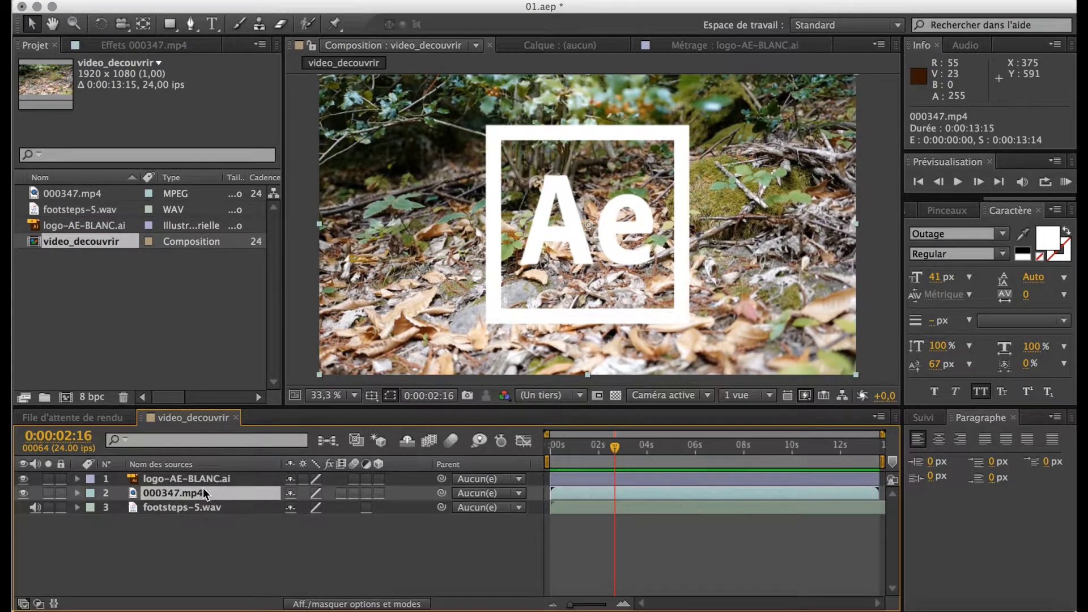
{"action": "left_click", "coordinate": [202, 479]}
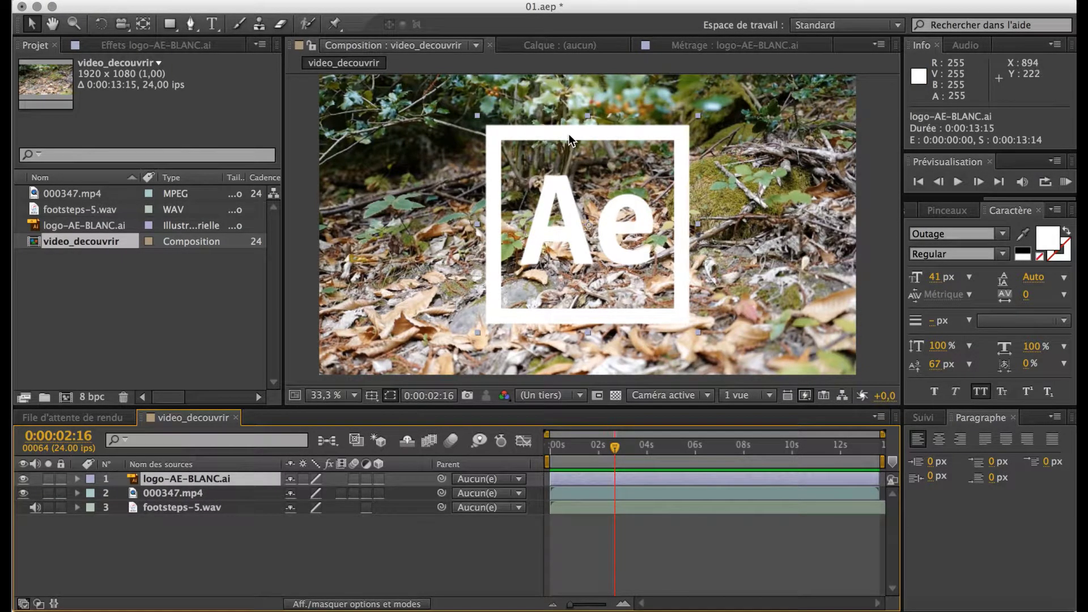
{"action": "left_click_drag", "start_coordinate": [569, 134], "coordinate": [536, 140]}
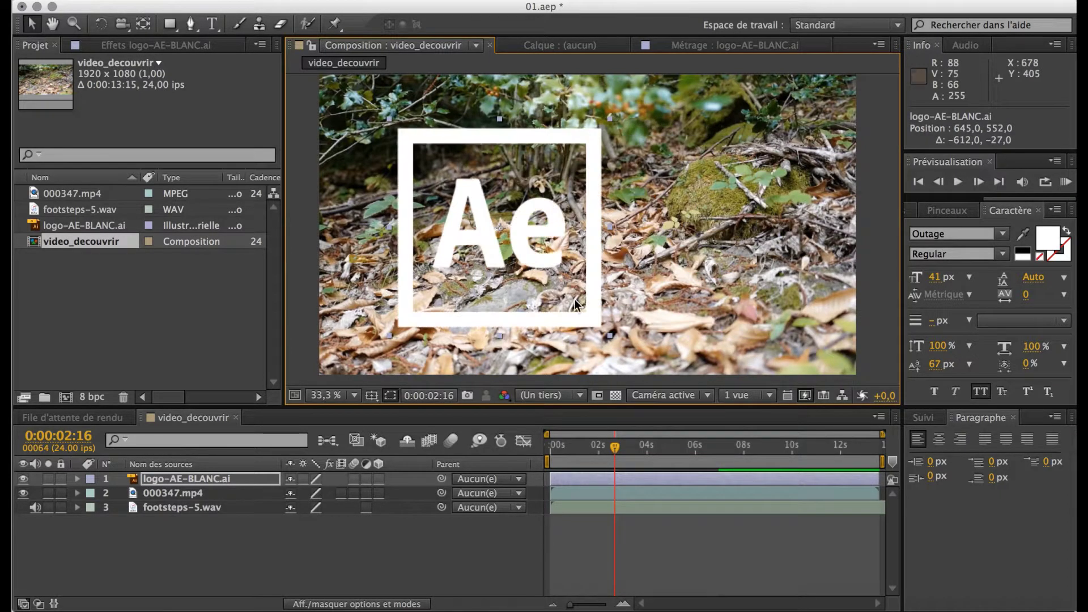
Step: Reveal the logo layer's transform properties and reposition the logo in the composition, ending at about 948, 471 with the time at 0:00:02:18
{"action": "left_click", "coordinate": [77, 479]}
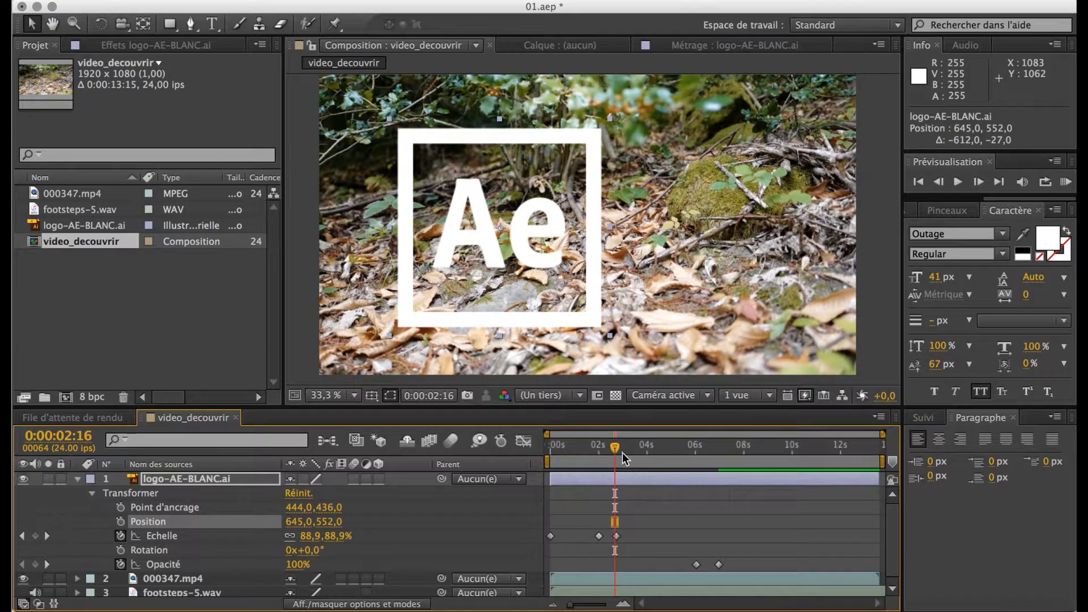
{"action": "left_click_drag", "start_coordinate": [588, 296], "coordinate": [712, 278]}
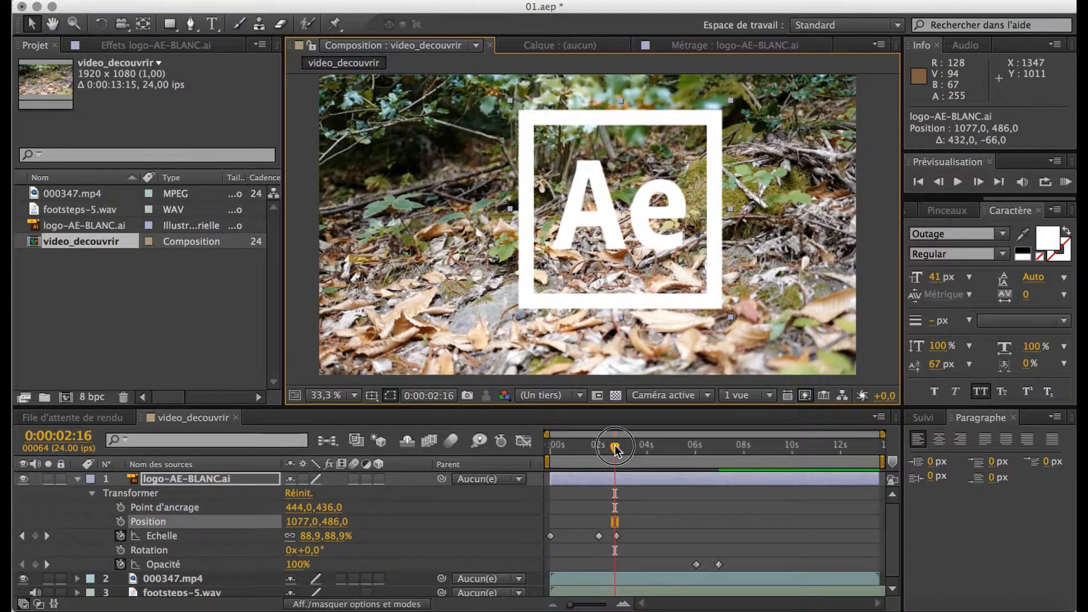
{"action": "left_click_drag", "start_coordinate": [615, 451], "coordinate": [614, 450]}
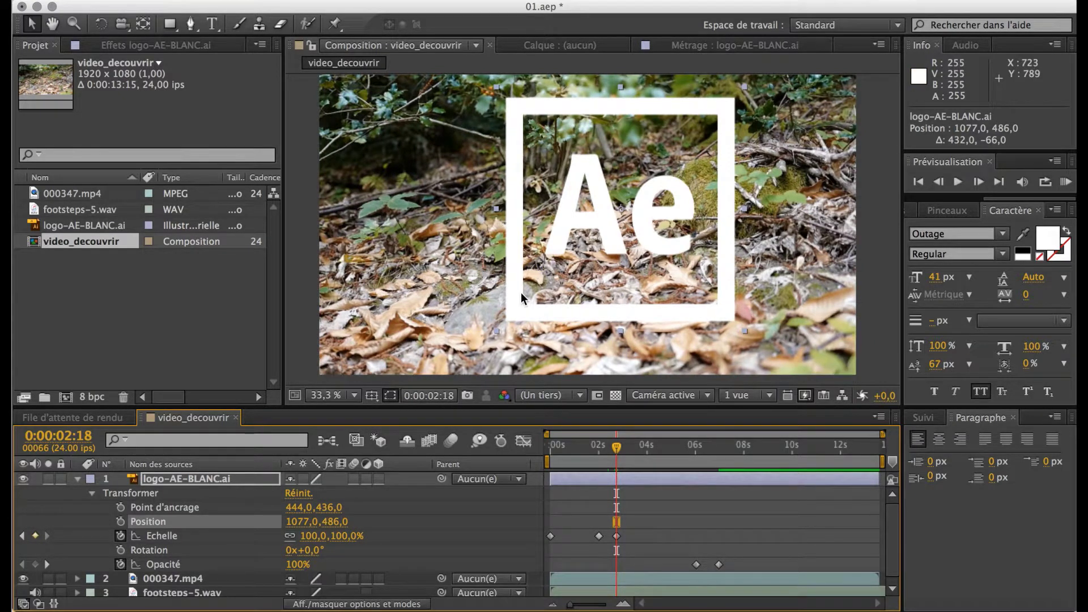
{"action": "left_click_drag", "start_coordinate": [521, 293], "coordinate": [486, 288]}
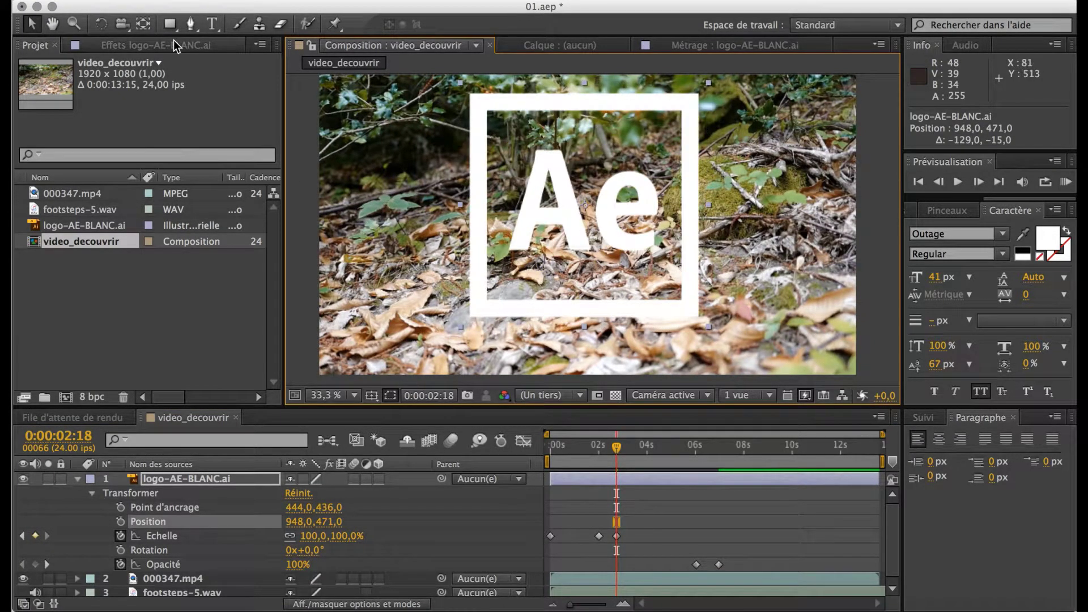
Step: Pan the composition view with the Hand tool, before and after setting its magnification to 100%
{"action": "left_click", "coordinate": [53, 23]}
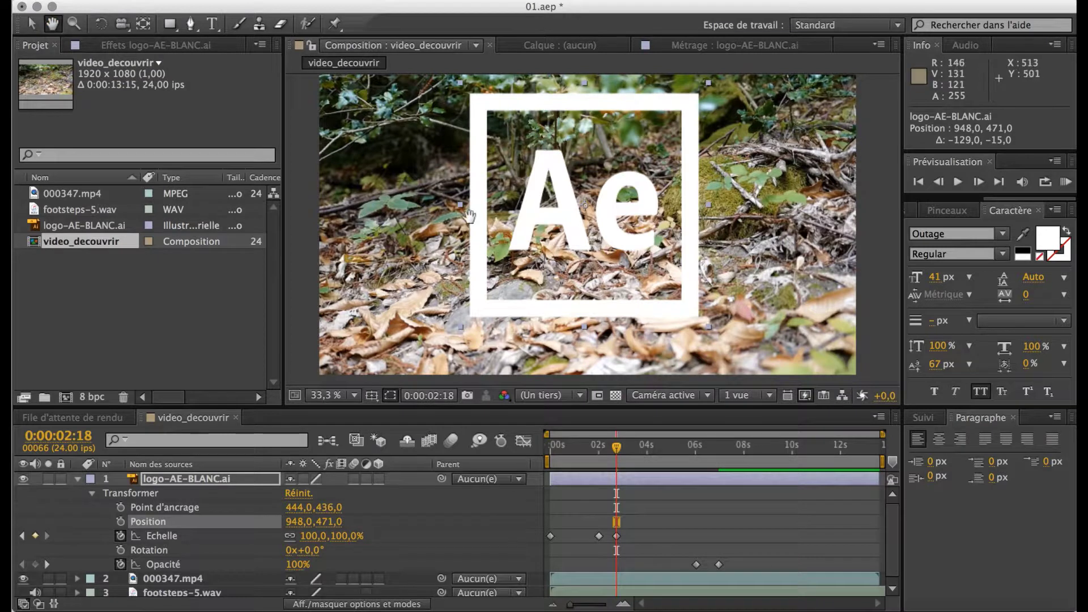
{"action": "left_click_drag", "start_coordinate": [469, 216], "coordinate": [372, 298]}
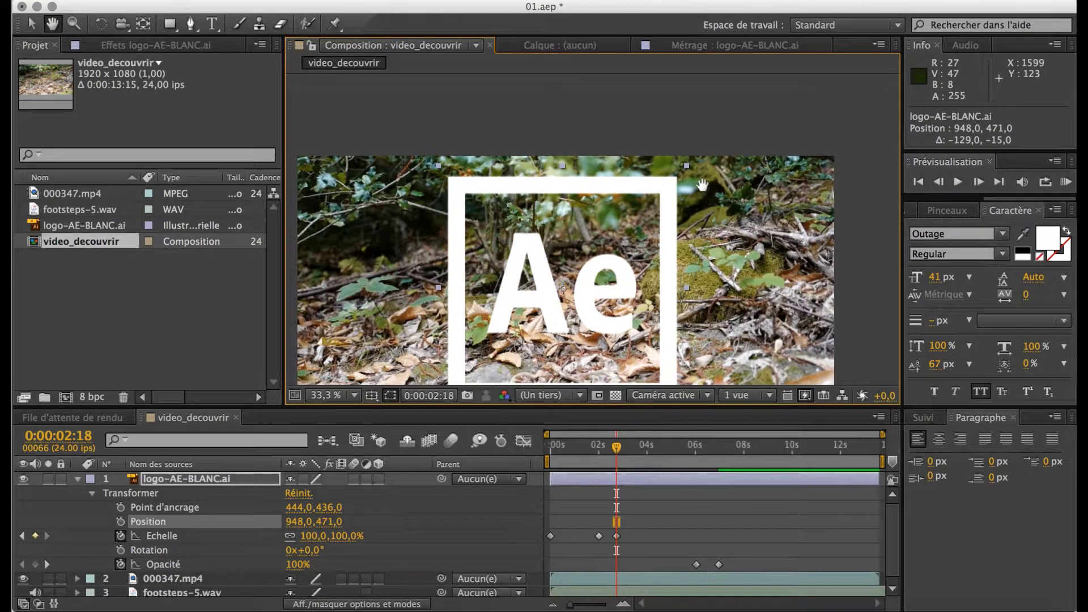
{"action": "left_click", "coordinate": [348, 395]}
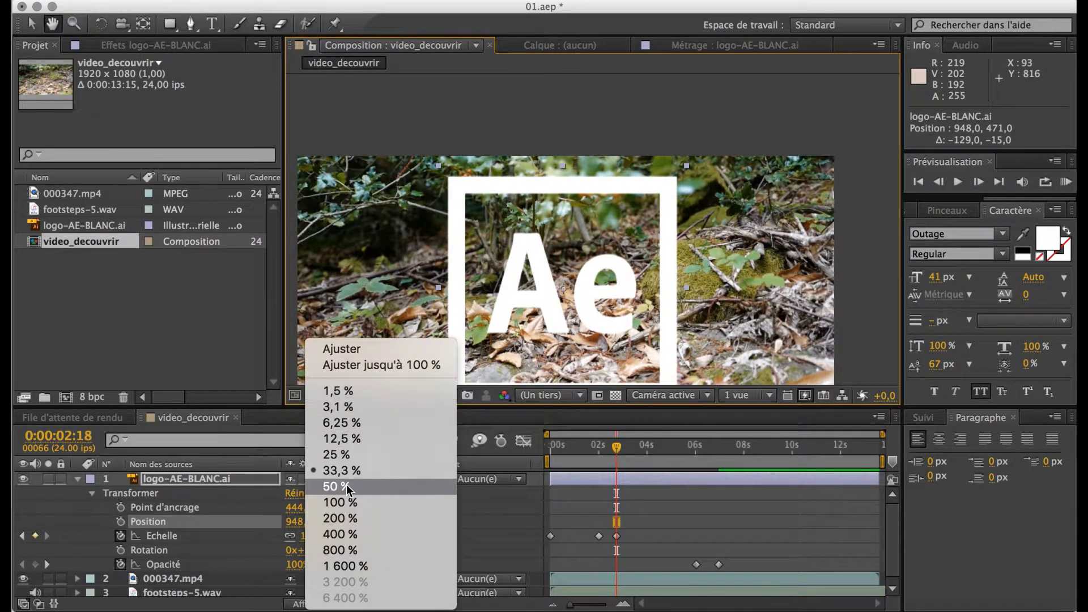
{"action": "left_click", "coordinate": [345, 503]}
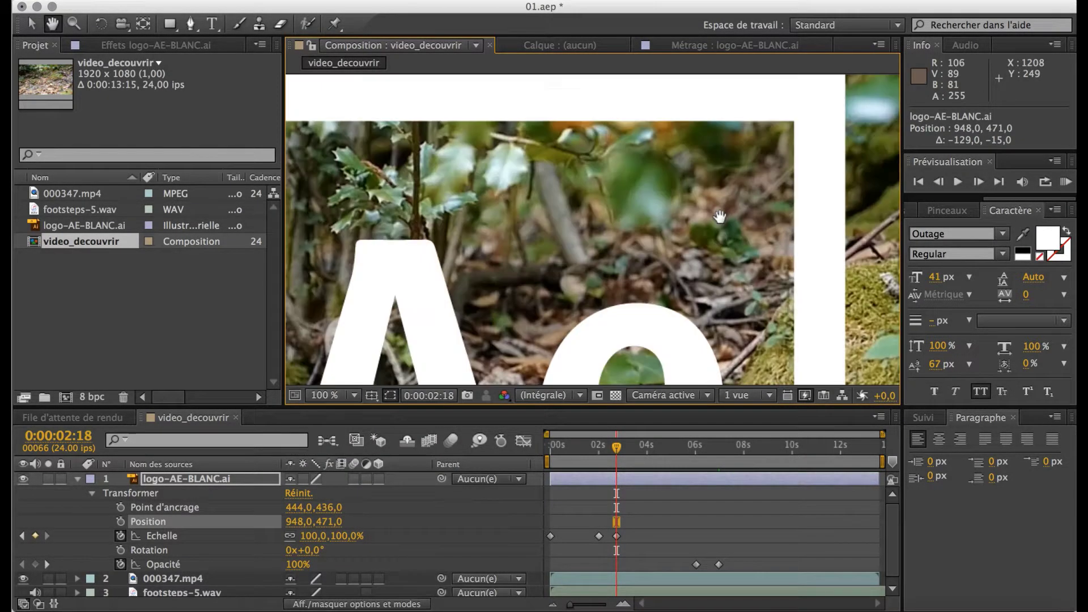
{"action": "left_click_drag", "start_coordinate": [705, 235], "coordinate": [470, 363]}
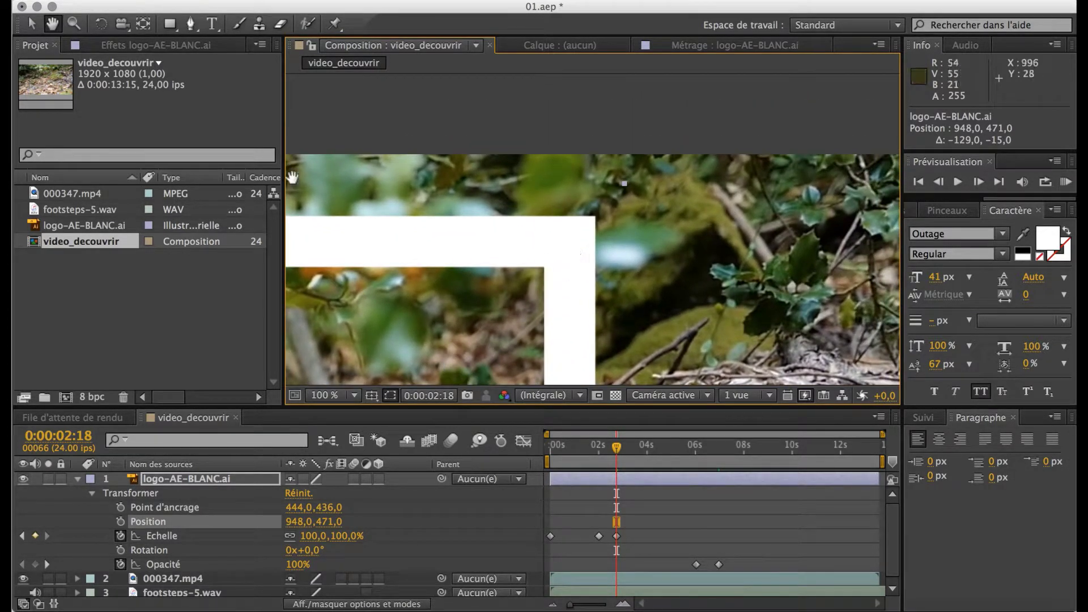
Step: Move the logo in the composition to a position of about 1172, 509
{"action": "left_click", "coordinate": [34, 26]}
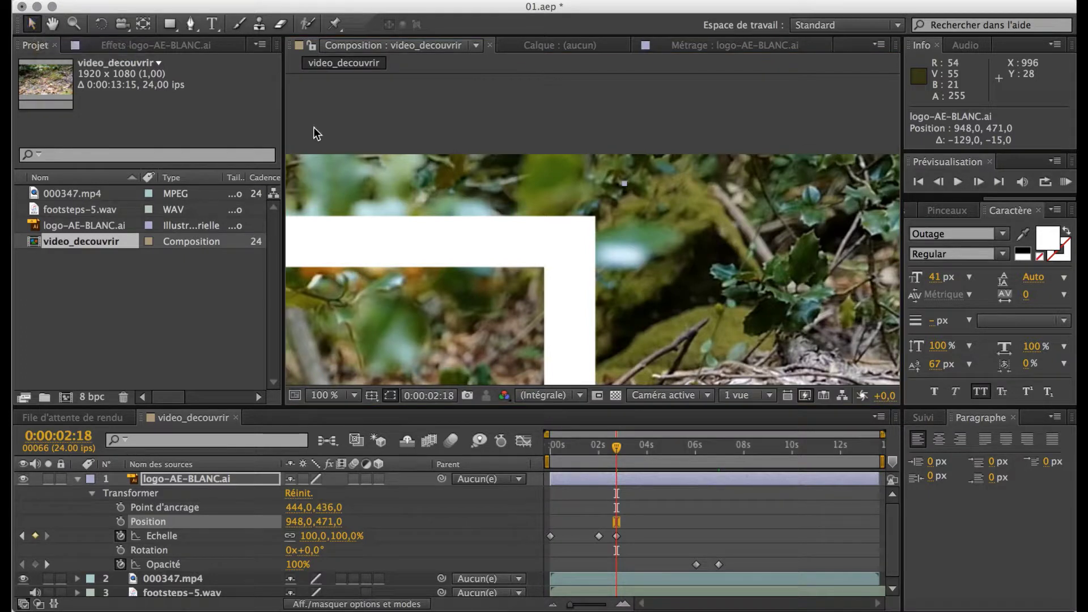
{"action": "left_click", "coordinate": [508, 250]}
{"action": "left_click_drag", "start_coordinate": [508, 250], "coordinate": [697, 284]}
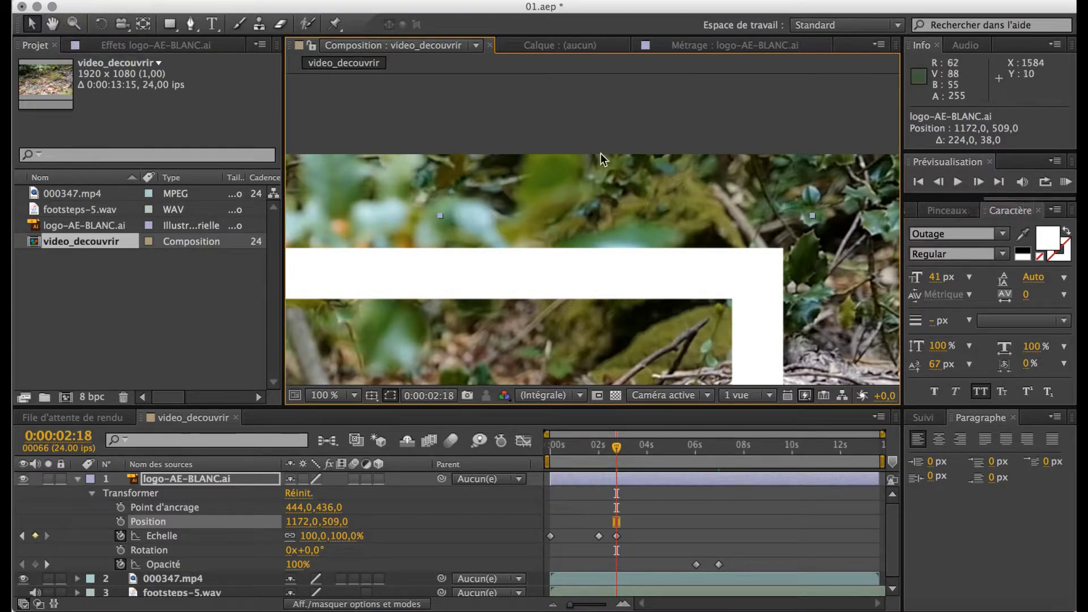
Step: Examine the logo's upper-right corner with the Zoom tool, magnifying to 1600% and zooming back out to 50%
{"action": "left_click", "coordinate": [73, 26]}
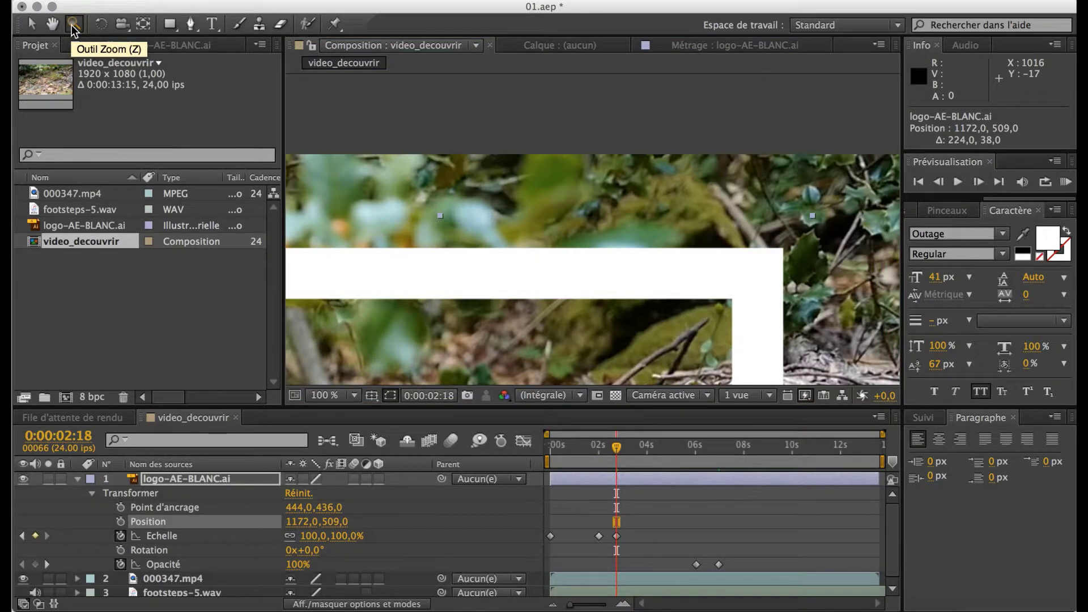
{"action": "left_click", "coordinate": [784, 269]}
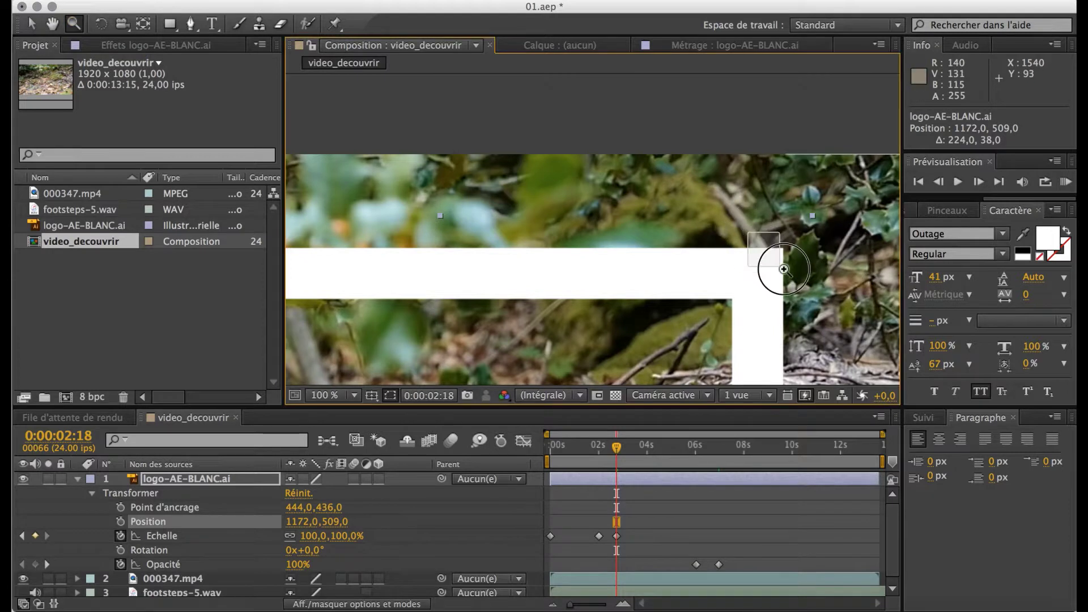
{"action": "left_click", "coordinate": [805, 277]}
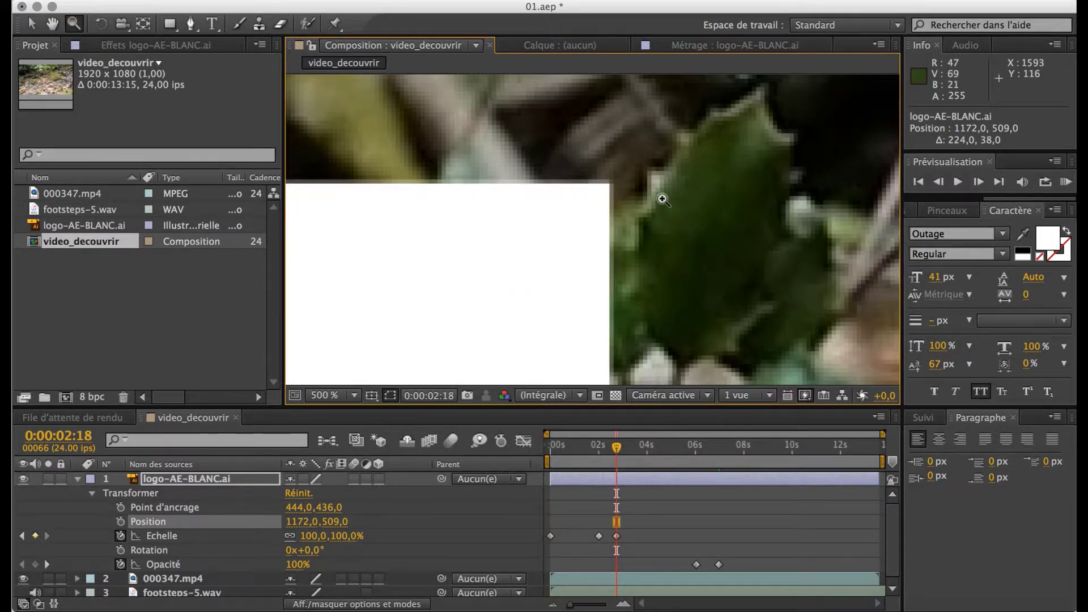
{"action": "left_click_drag", "start_coordinate": [566, 170], "coordinate": [664, 260]}
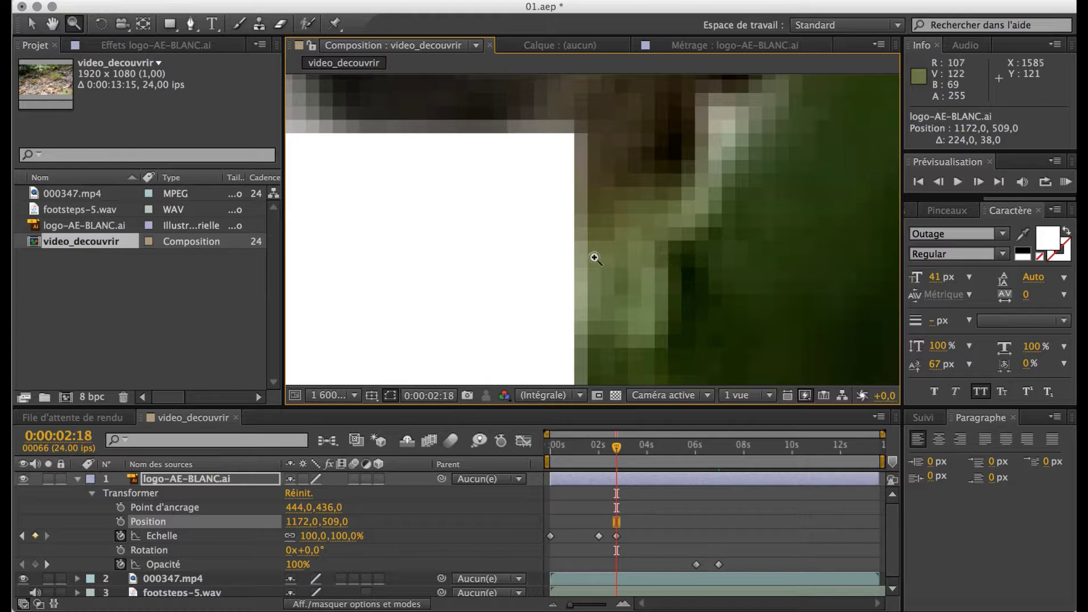
{"action": "left_click", "coordinate": [559, 154], "text": "alt"}
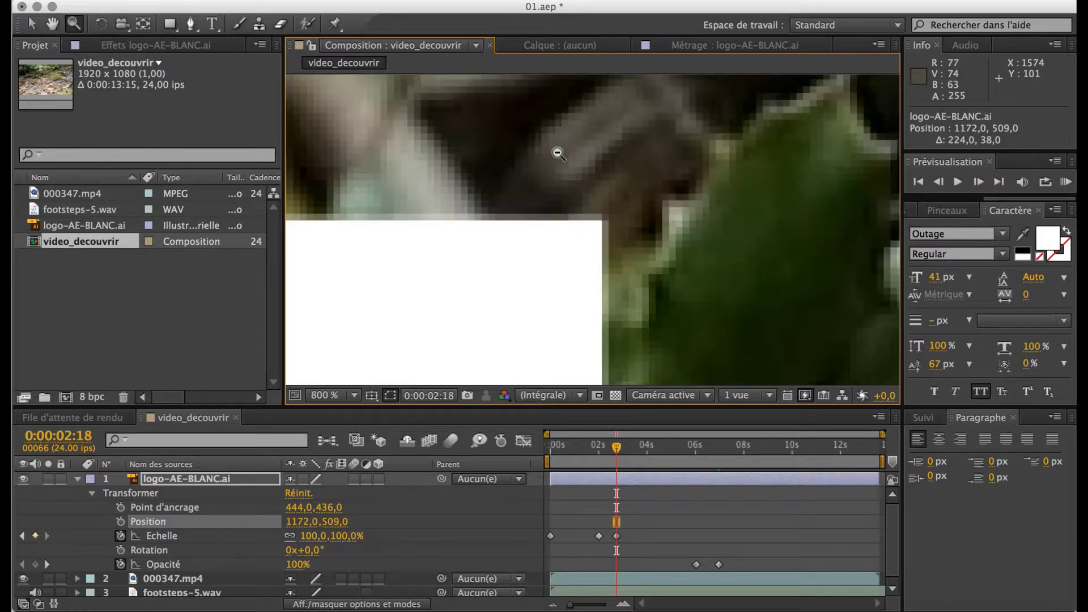
{"action": "left_click", "coordinate": [559, 154], "text": "alt"}
{"action": "left_click", "coordinate": [605, 232], "text": "alt"}
{"action": "left_click", "coordinate": [606, 232], "text": "alt"}
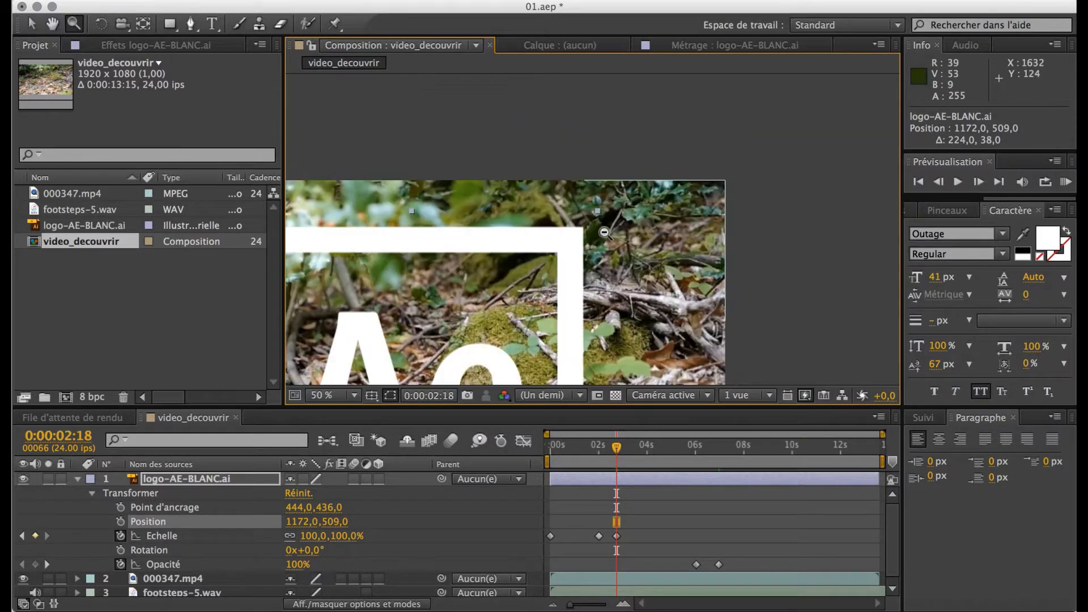
{"action": "left_click", "coordinate": [606, 232], "text": "alt"}
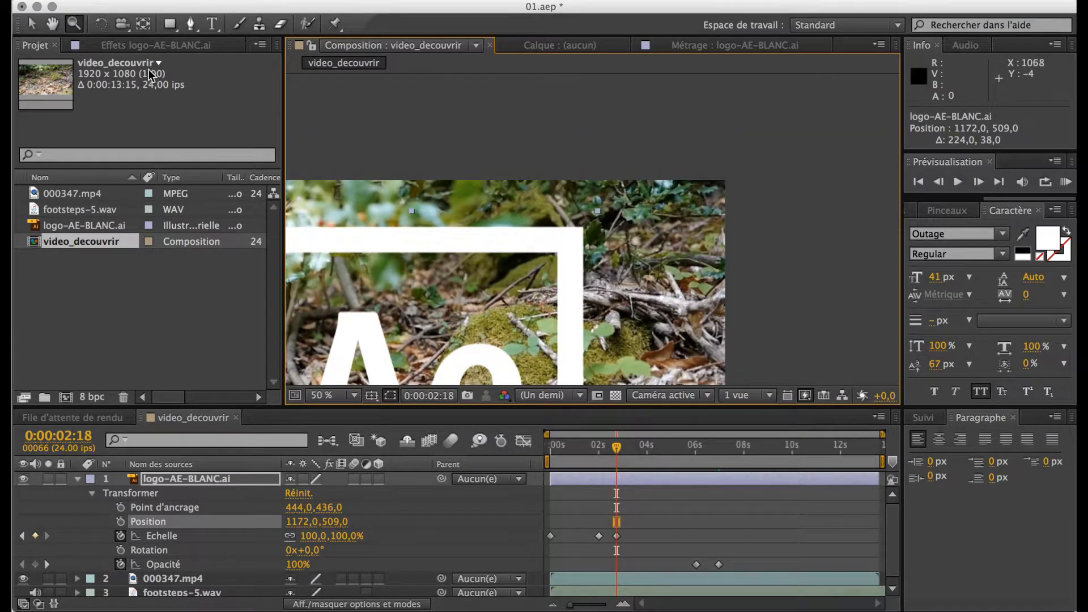
Step: Try rotating the 000347.mp4 layer about 11° with the Rotation tool, and undo the rotation
{"action": "left_click", "coordinate": [103, 25]}
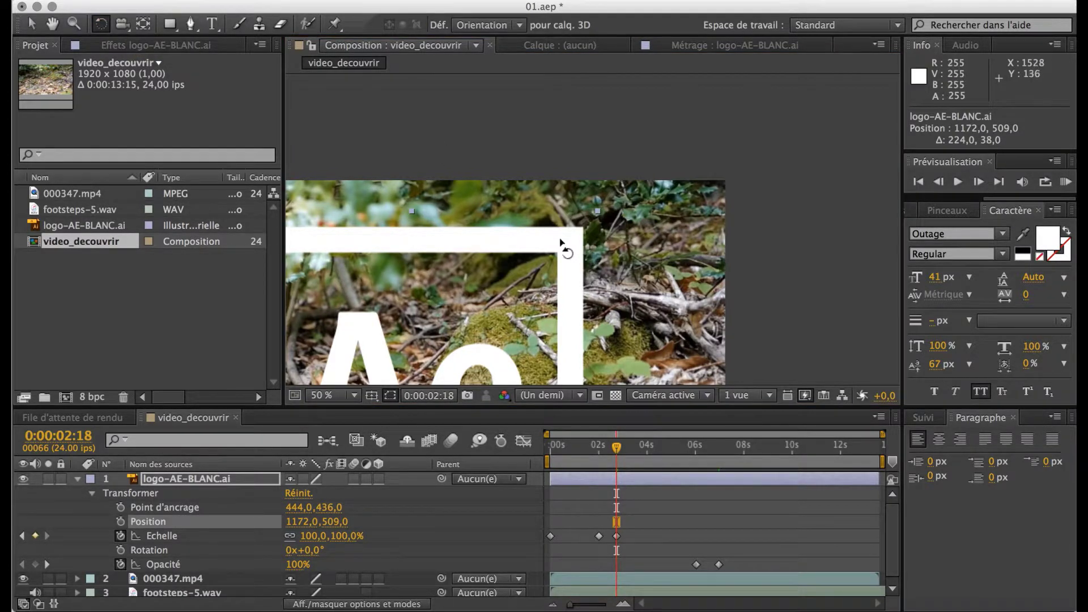
{"action": "left_click_drag", "start_coordinate": [611, 220], "coordinate": [649, 269]}
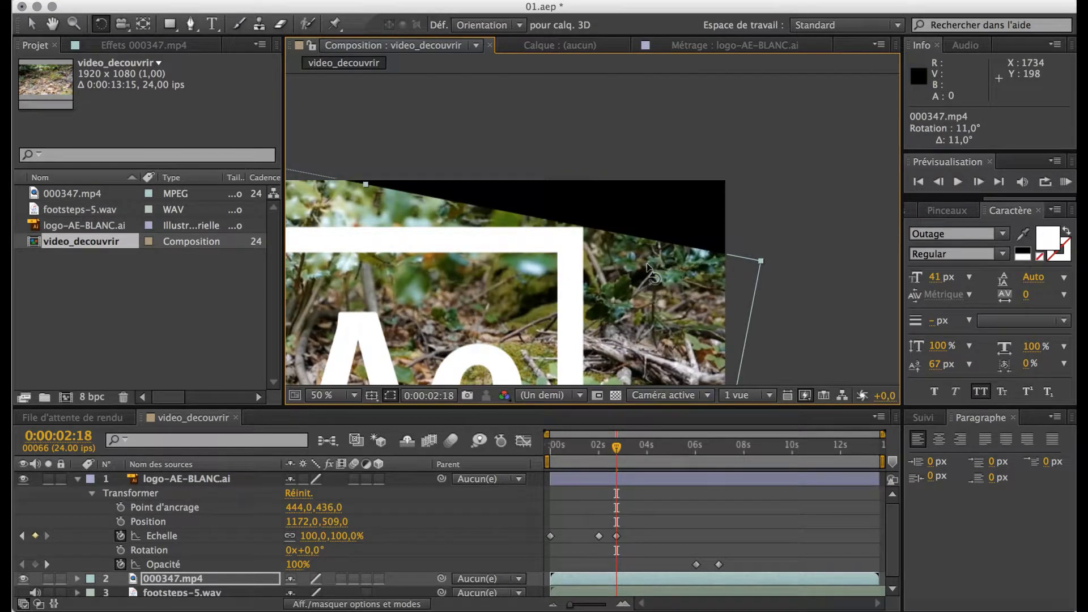
{"action": "key", "text": "super+z"}
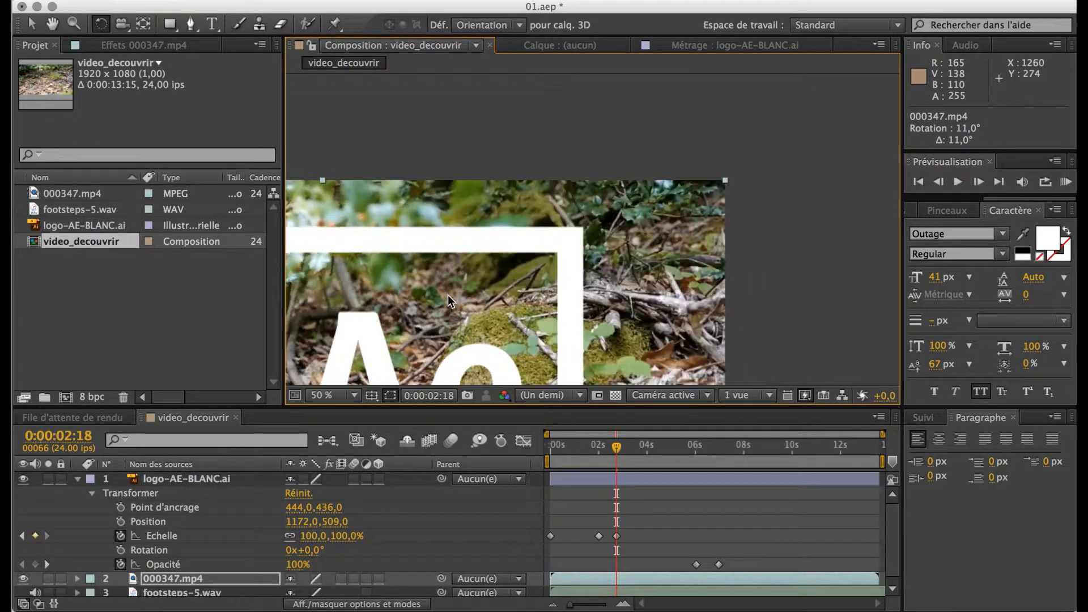
Step: Centre the whole composition frame at 25% magnification and collapse the logo-AE-BLANC.ai layer's properties
{"action": "left_click", "coordinate": [344, 395]}
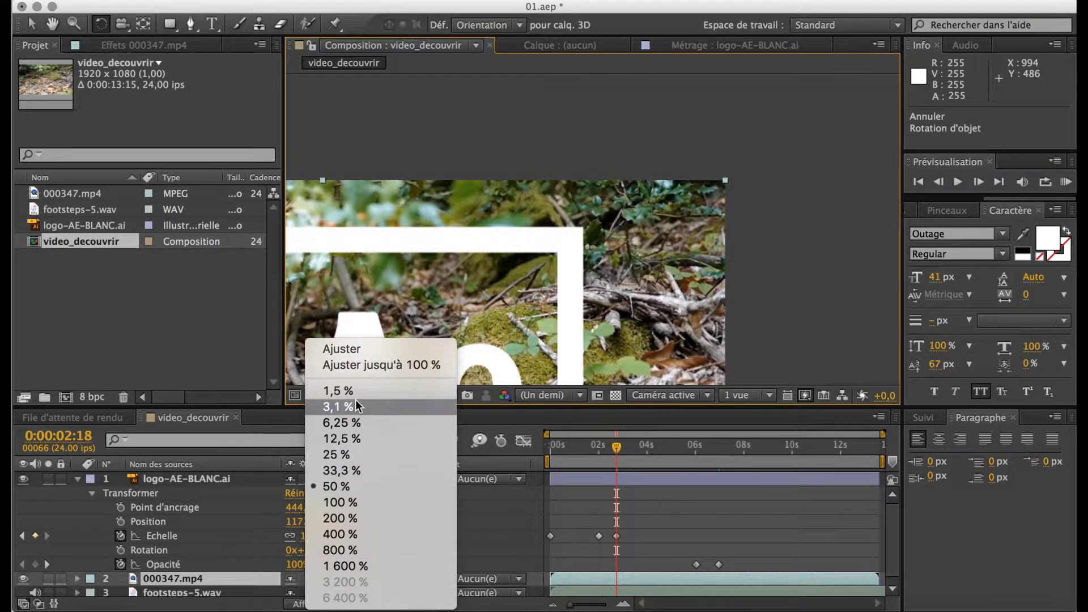
{"action": "left_click", "coordinate": [348, 471]}
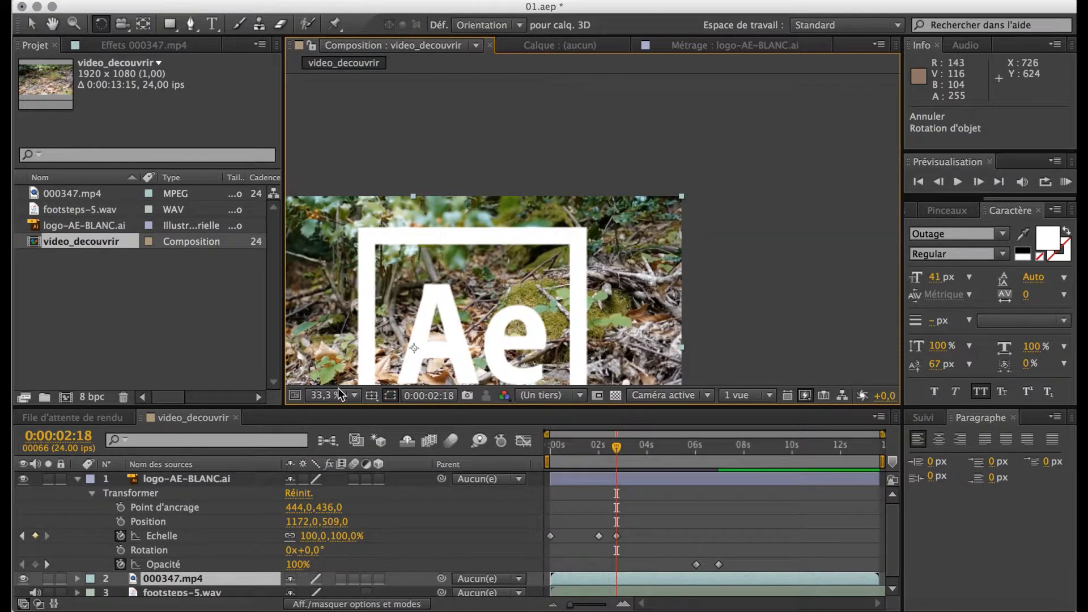
{"action": "left_click", "coordinate": [356, 395]}
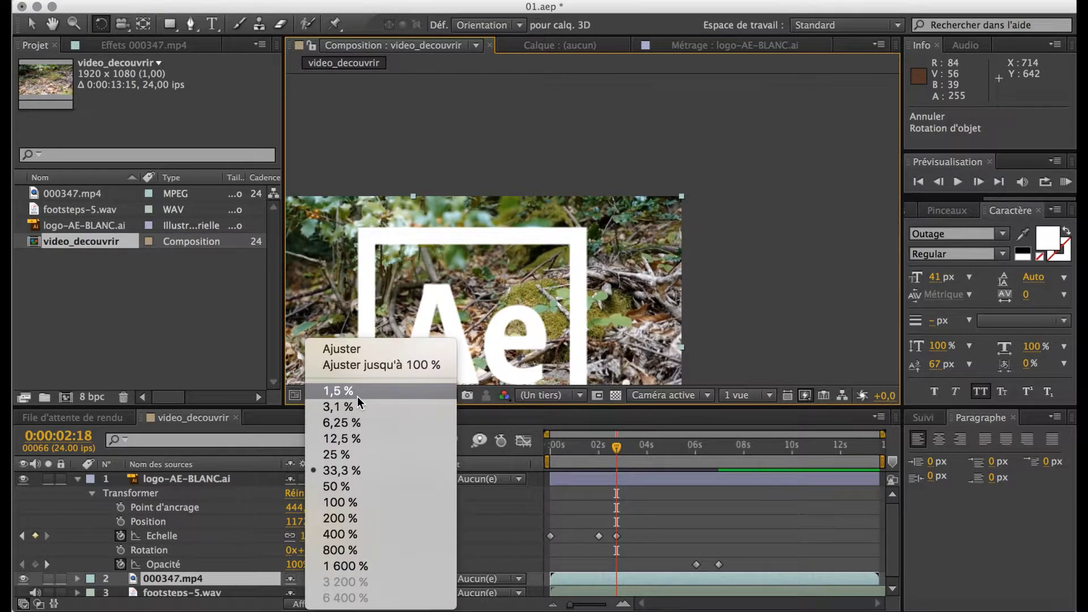
{"action": "left_click", "coordinate": [339, 456]}
{"action": "left_click", "coordinate": [55, 23]}
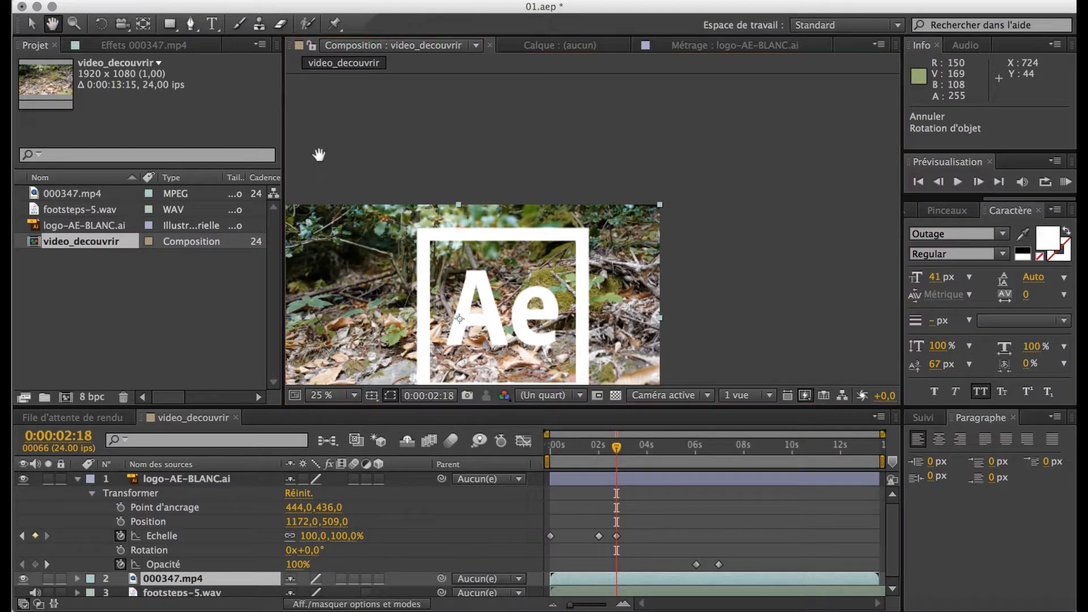
{"action": "left_click_drag", "start_coordinate": [448, 282], "coordinate": [552, 197]}
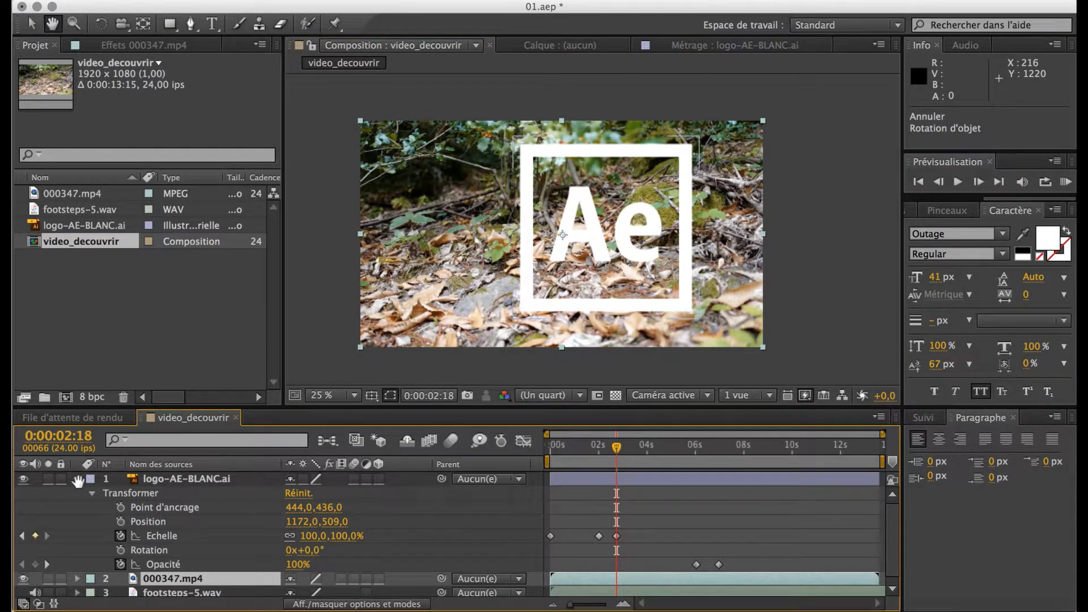
{"action": "left_click", "coordinate": [32, 24]}
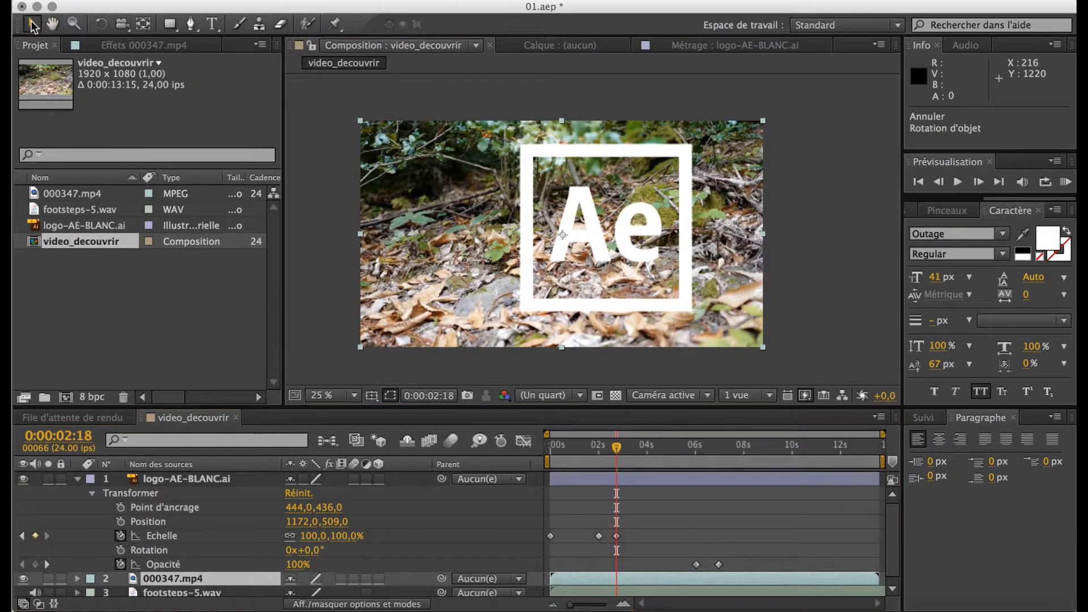
{"action": "left_click", "coordinate": [78, 479]}
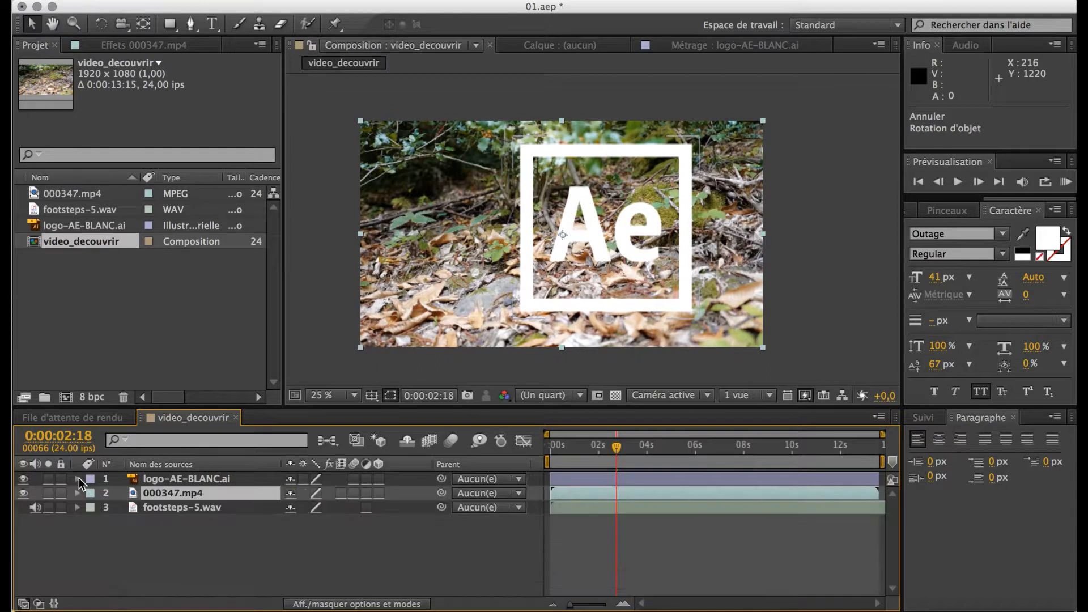
Step: Rotate the 000347.mp4 layer about 20° clockwise in the composition with the Rotation tool
{"action": "left_click", "coordinate": [168, 25]}
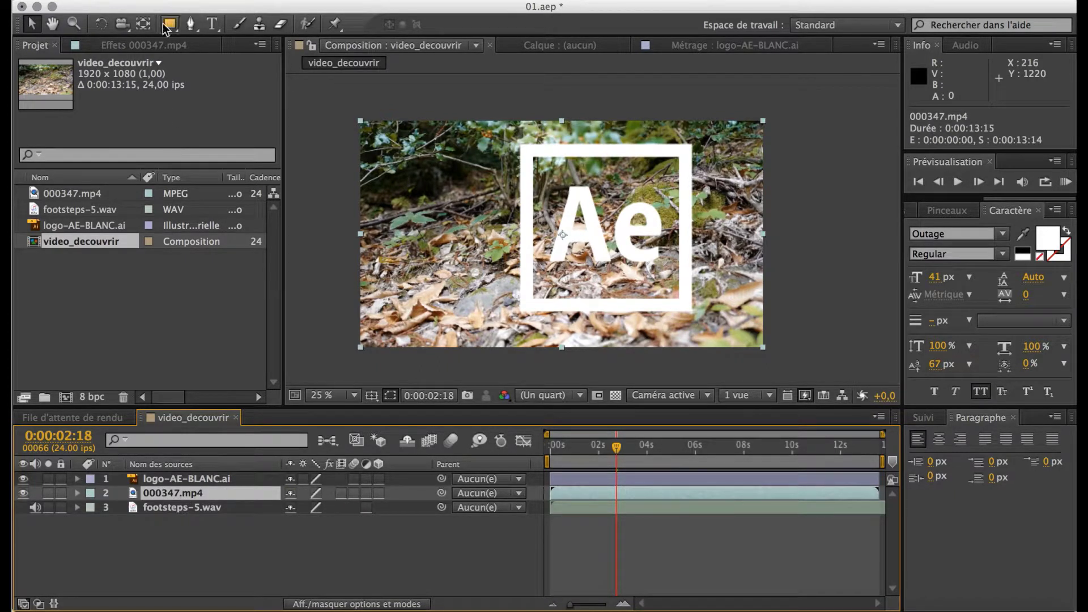
{"action": "left_click", "coordinate": [104, 25]}
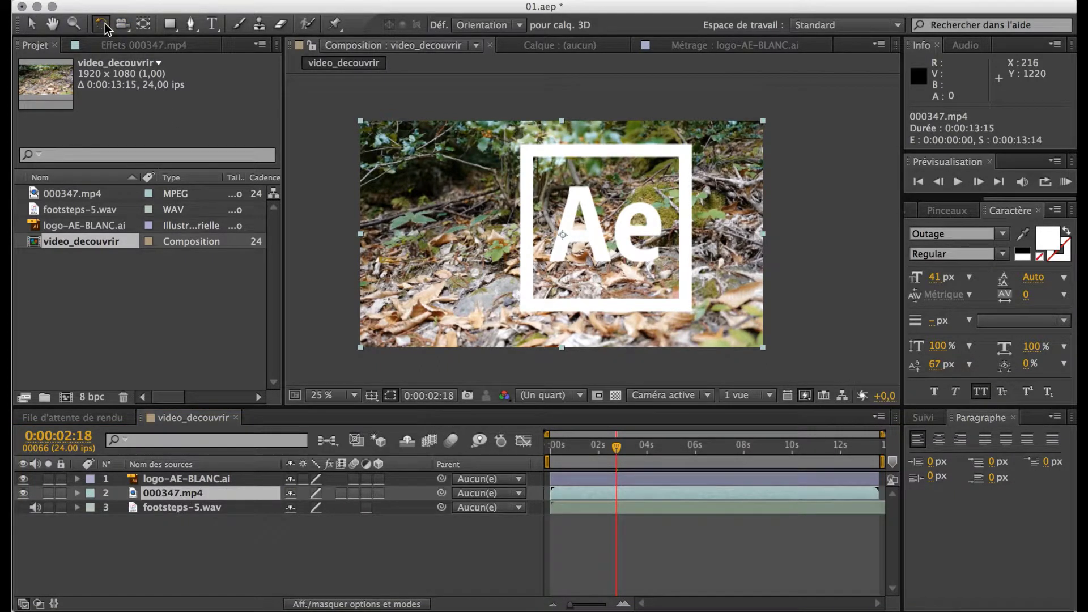
{"action": "left_click", "coordinate": [782, 108]}
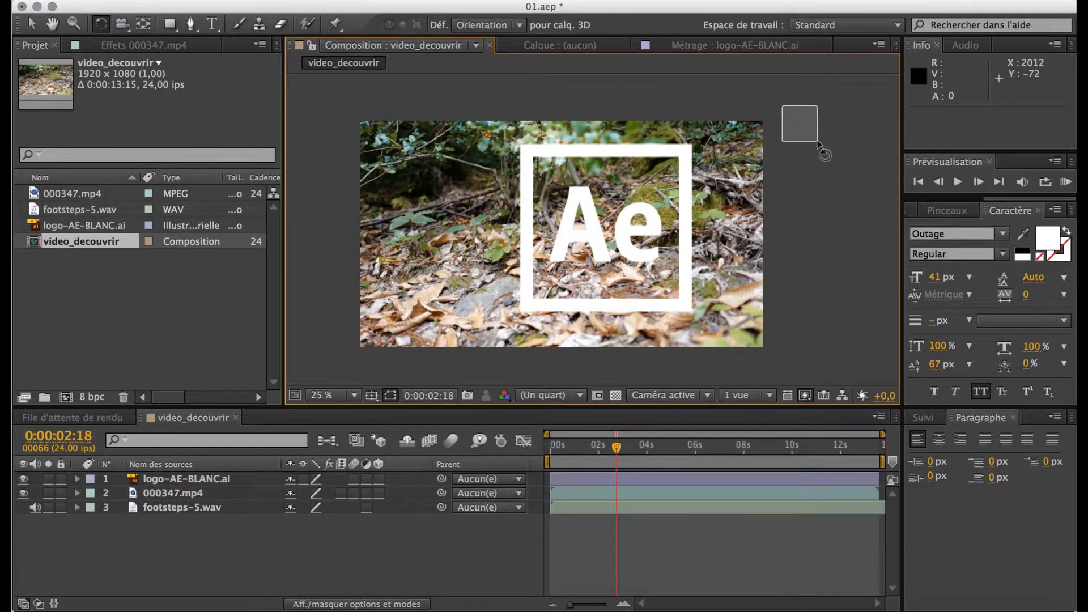
{"action": "left_click", "coordinate": [723, 164]}
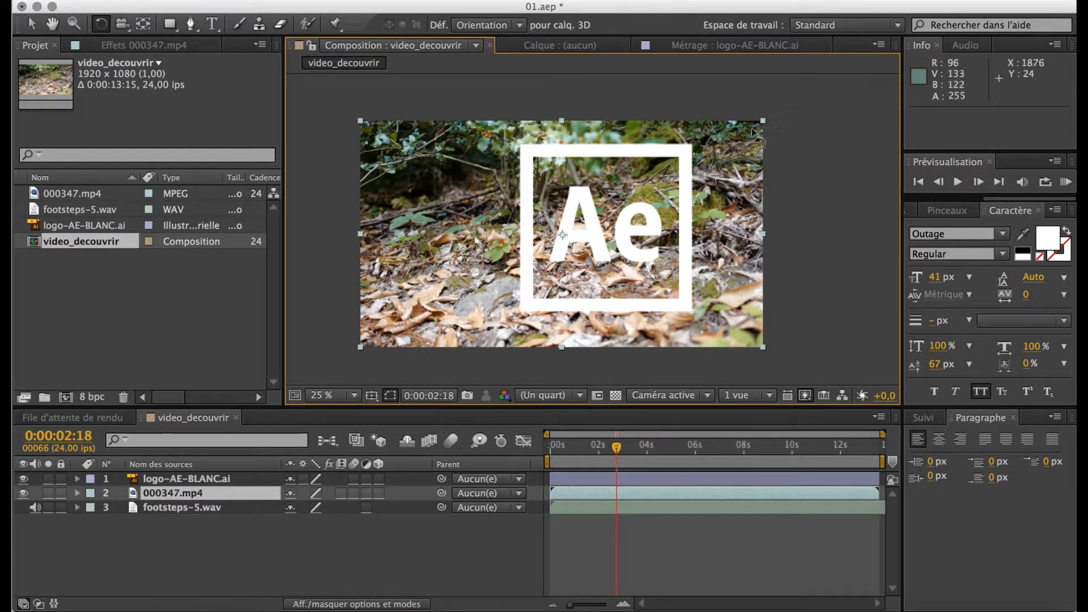
{"action": "left_click", "coordinate": [779, 117]}
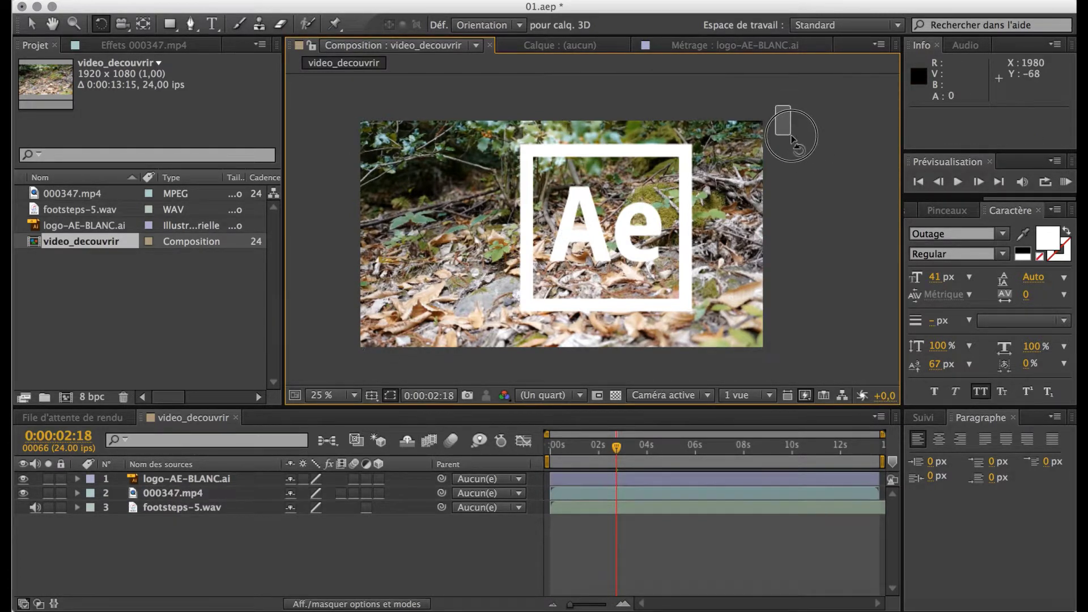
{"action": "left_click", "coordinate": [740, 154]}
{"action": "left_click_drag", "start_coordinate": [739, 155], "coordinate": [740, 221]}
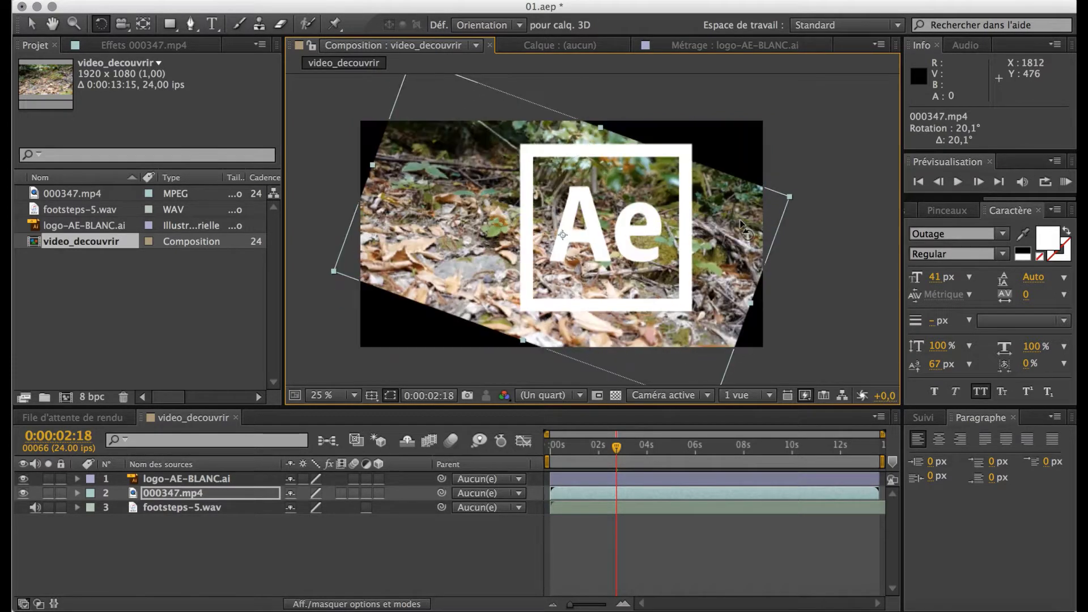
Step: Run a RAM preview of the composition with the rotated video, stop it, and deselect the 000347.mp4 layer
{"action": "left_click", "coordinate": [1065, 182]}
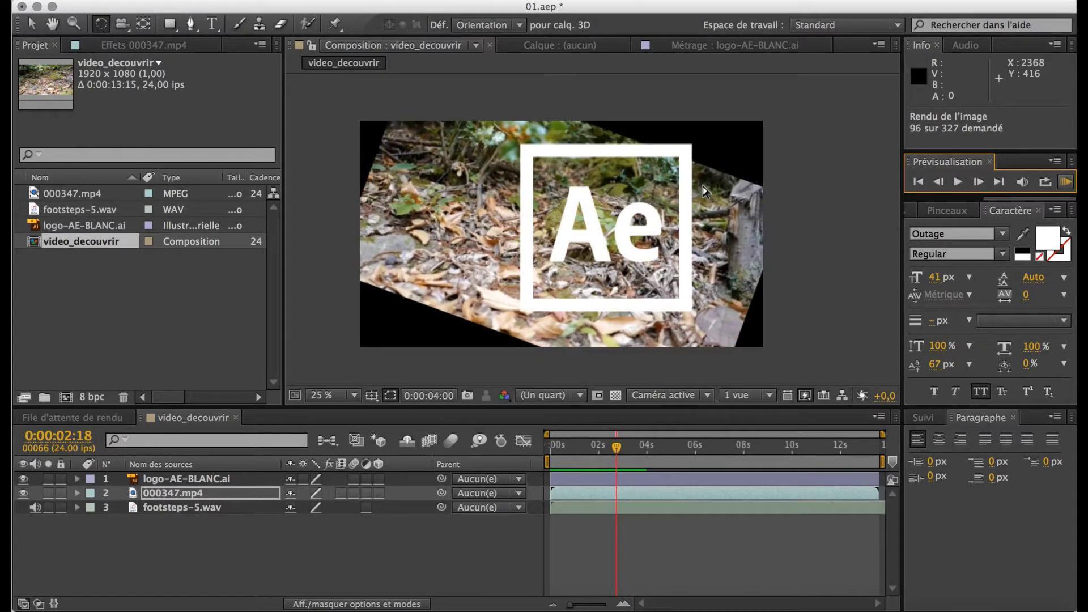
{"action": "left_click", "coordinate": [1065, 182]}
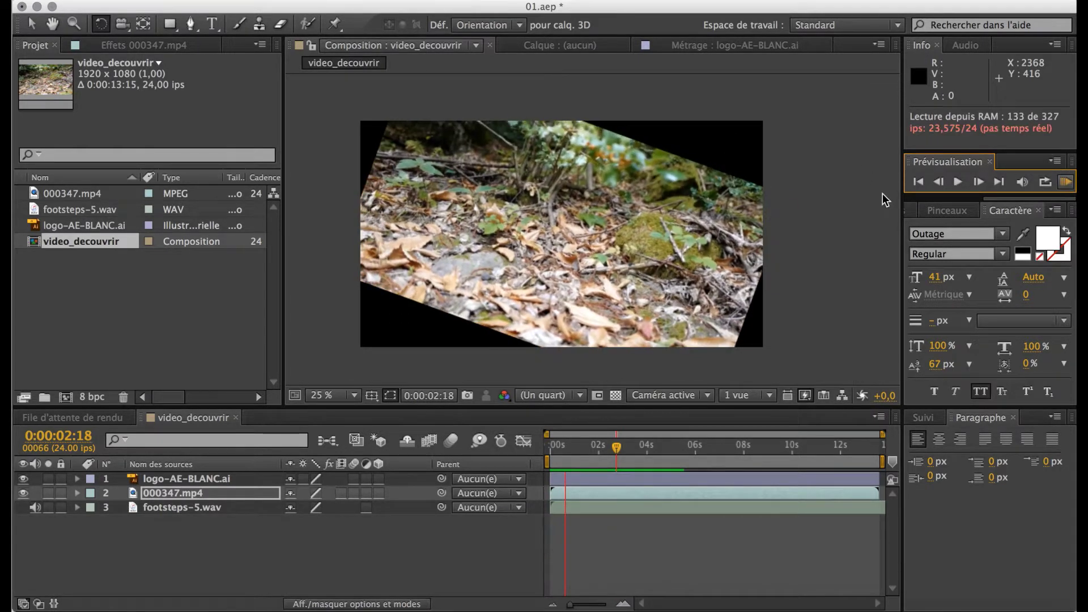
{"action": "left_click", "coordinate": [1066, 190]}
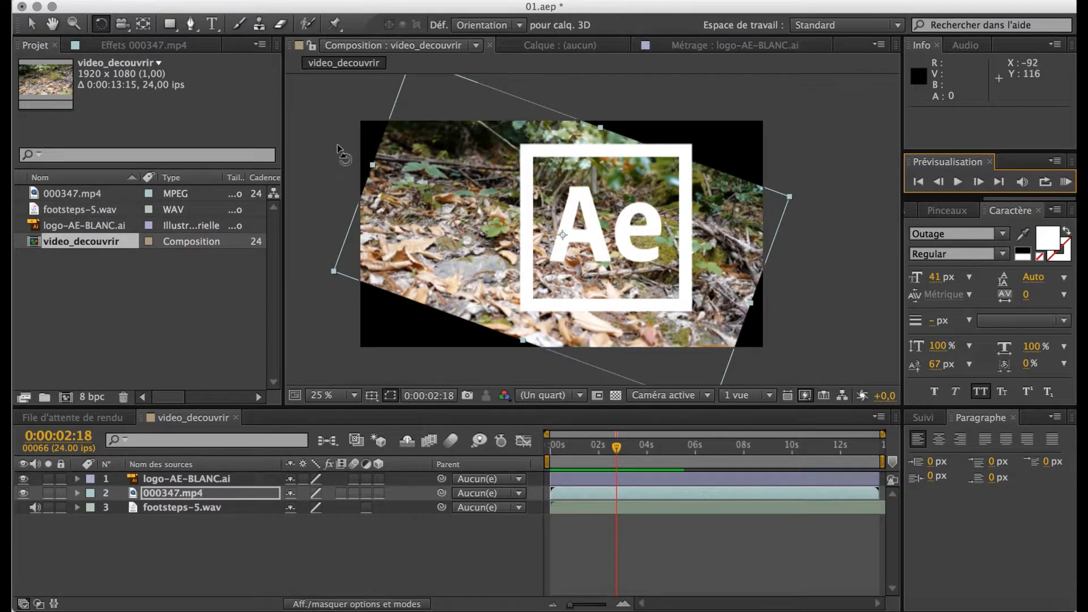
{"action": "left_click", "coordinate": [32, 24]}
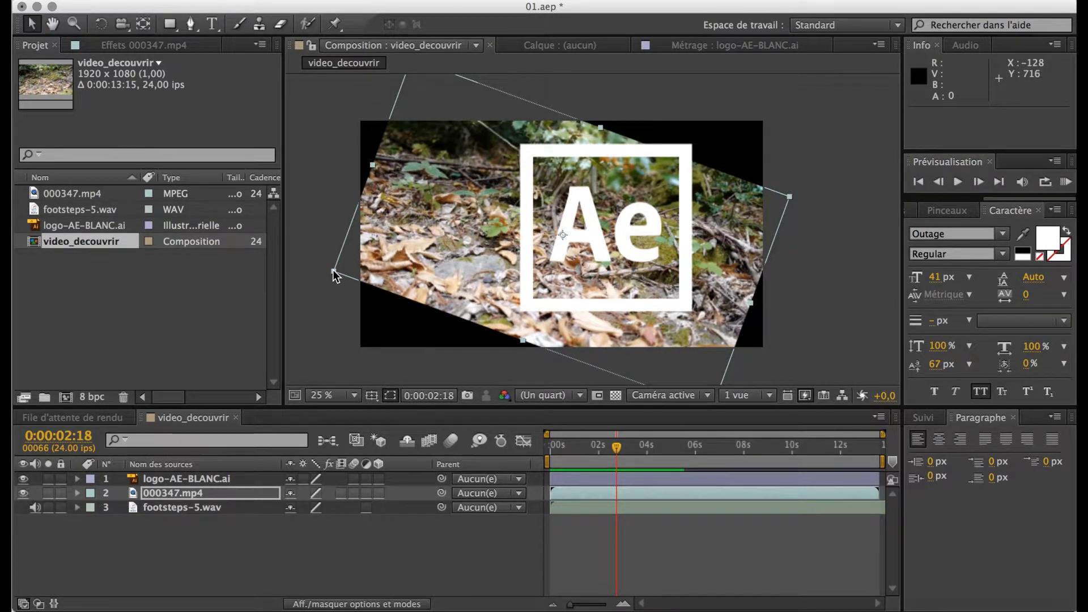
{"action": "left_click", "coordinate": [306, 280]}
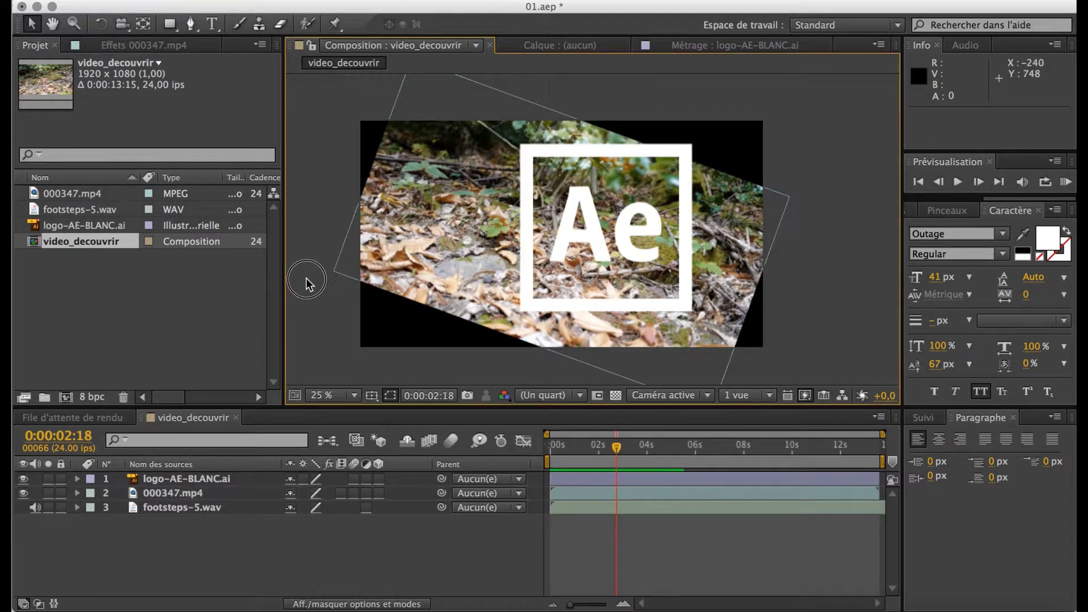
Step: Scale the rotated 000347.mp4 layer up to about 168% from its corner in the composition, and run a RAM preview
{"action": "left_click", "coordinate": [421, 275]}
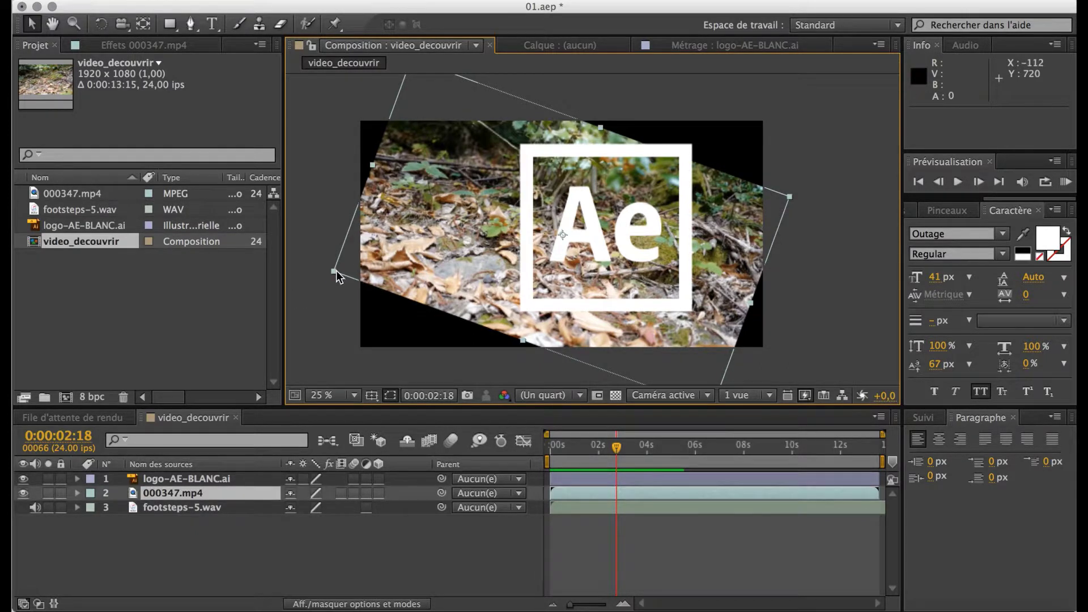
{"action": "left_click_drag", "start_coordinate": [334, 273], "coordinate": [308, 285]}
{"action": "left_click_drag", "start_coordinate": [277, 307], "coordinate": [159, 352]}
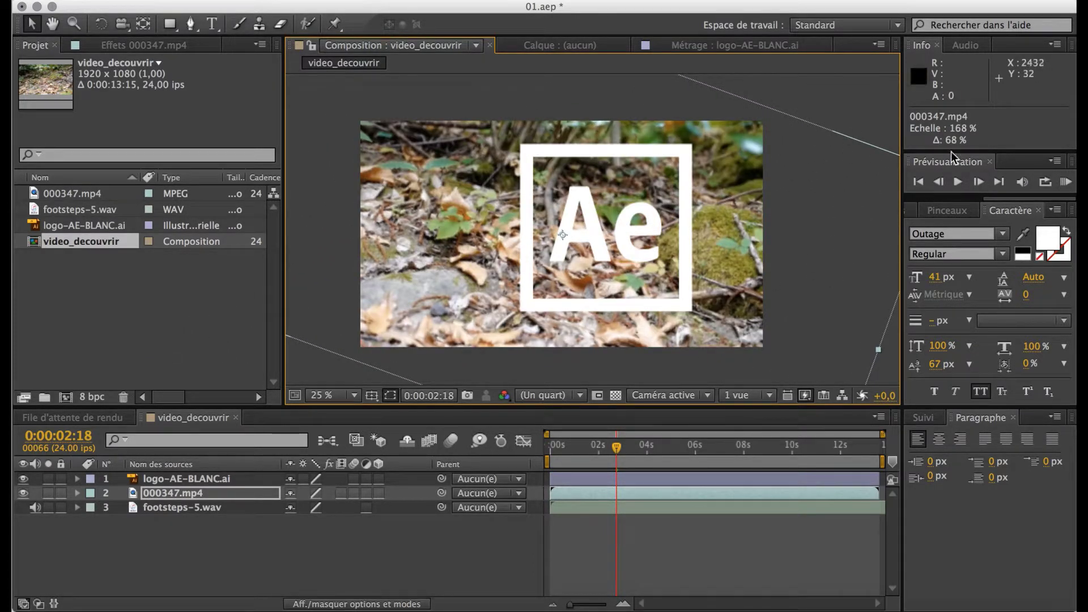
{"action": "left_click", "coordinate": [1064, 182]}
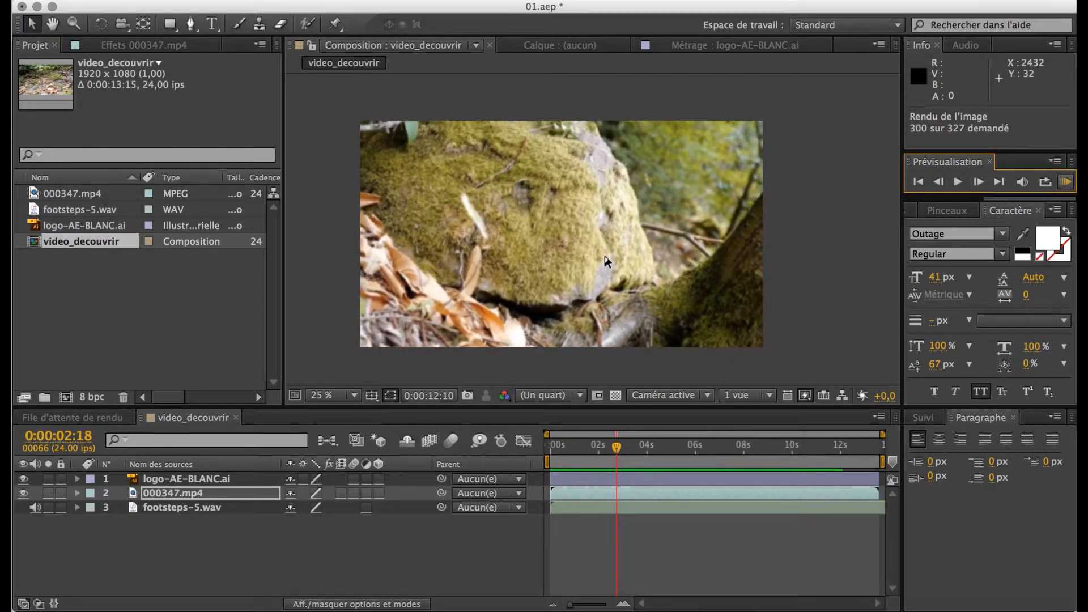
{"action": "key", "text": "space"}
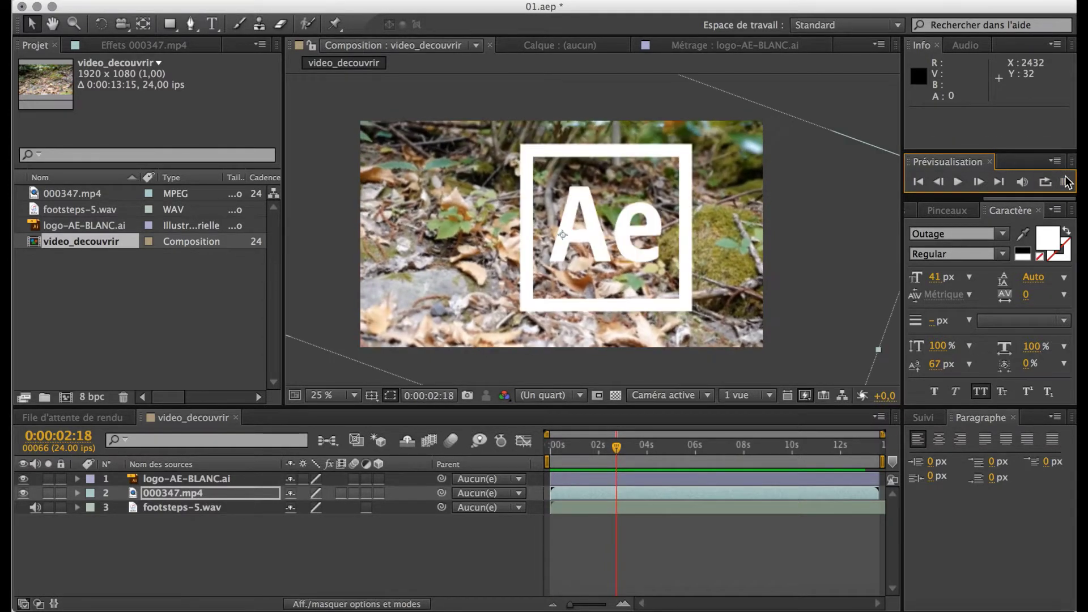
Step: Use the Zoom tool to magnify the composition to 300% around the logo's frame, and zoom back out to 12.5%
{"action": "left_click", "coordinate": [73, 24]}
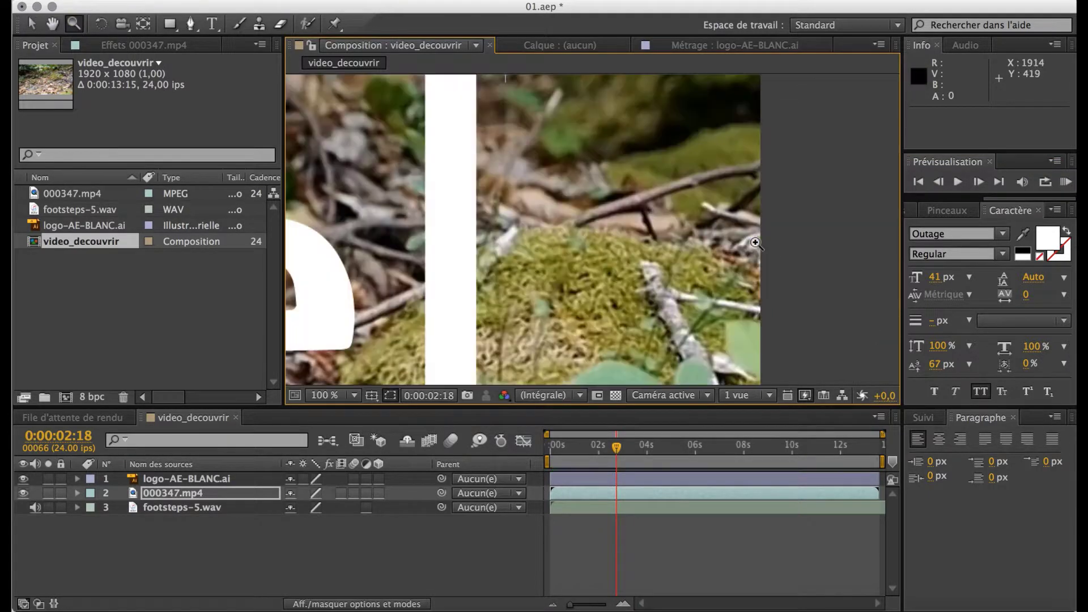
{"action": "left_click", "coordinate": [731, 216]}
{"action": "left_click", "coordinate": [470, 227]}
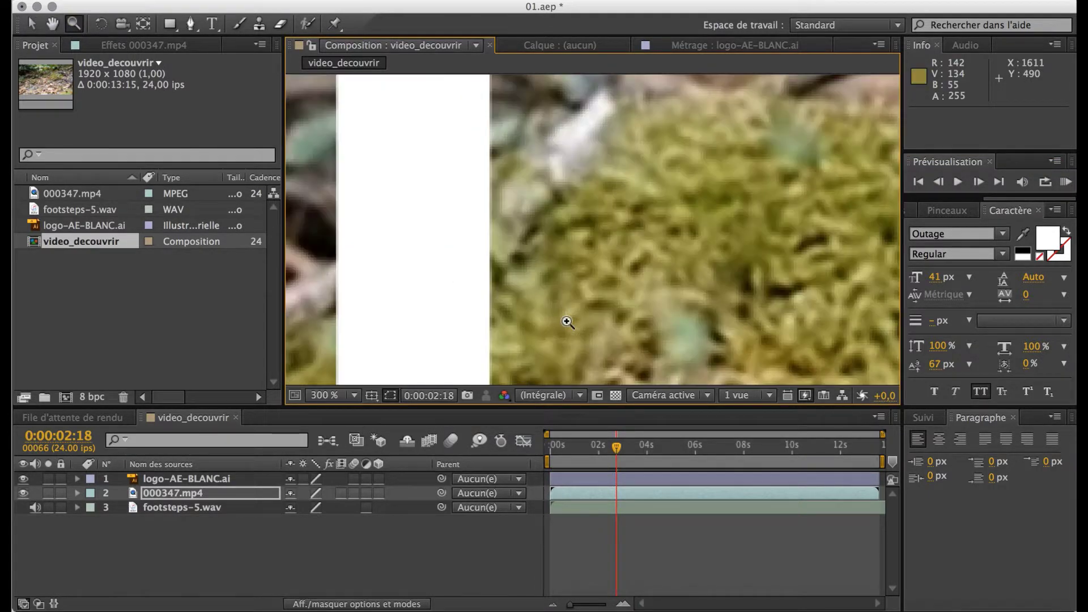
{"action": "left_click", "coordinate": [600, 245], "text": "alt"}
{"action": "left_click", "coordinate": [600, 245], "text": "alt"}
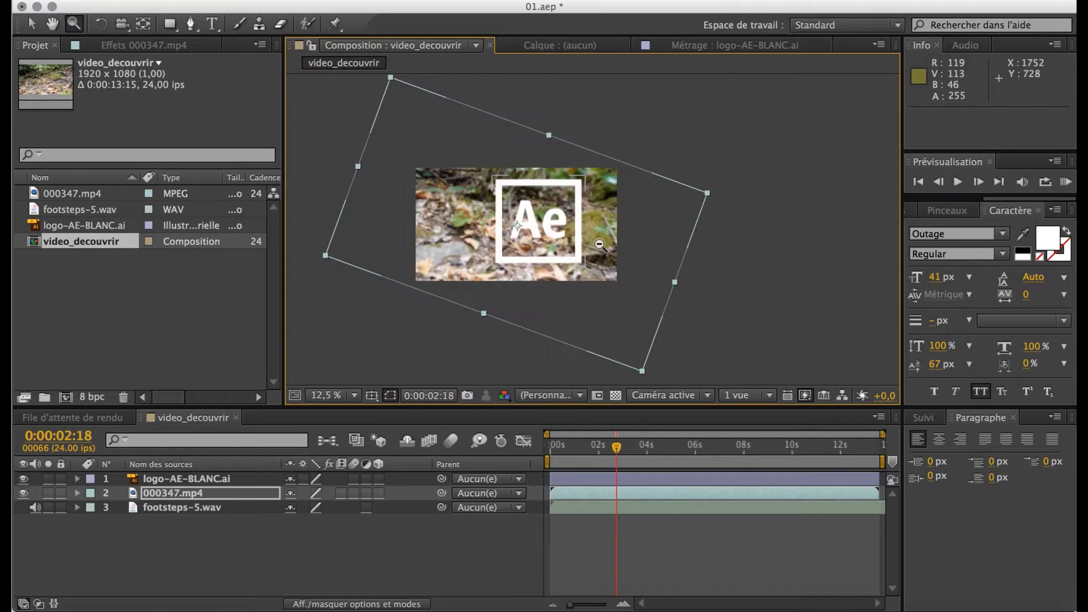
Step: Undo the recent scaling, rotation and positioning of both layers, keeping the logo-AE-BLANC.ai layer above 000347.mp4
{"action": "key", "text": "super+z"}
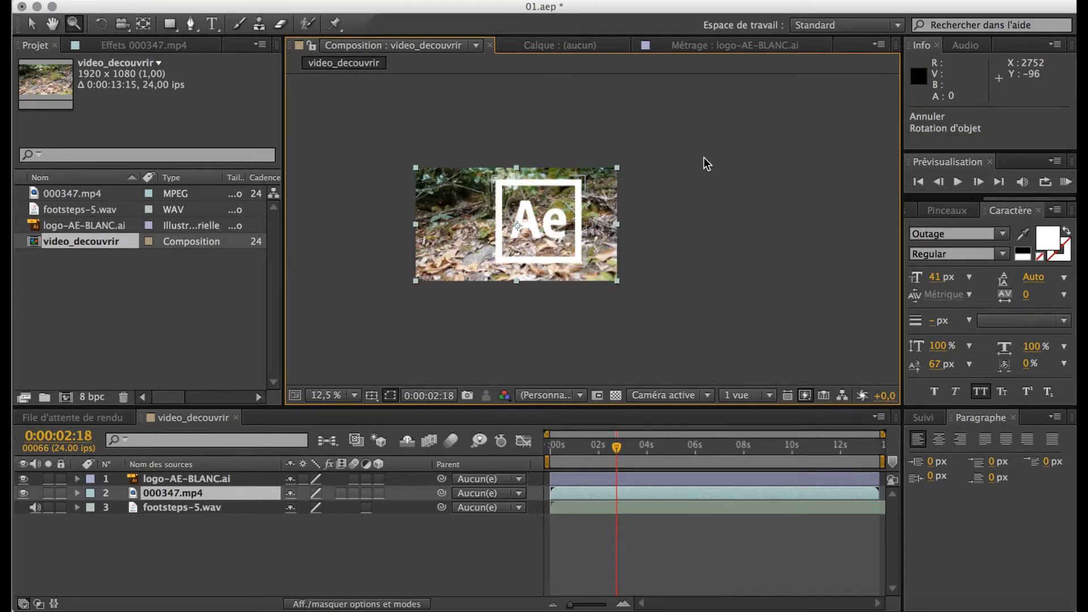
{"action": "key", "text": "super+z"}
{"action": "key", "text": "Page_Up"}
{"action": "key", "text": "Page_Up"}
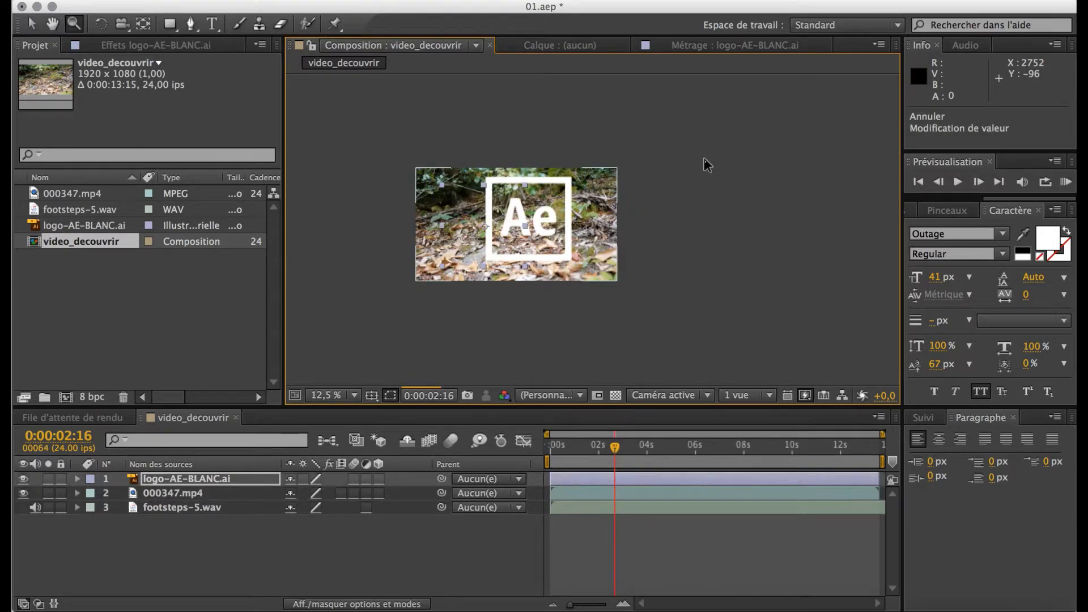
{"action": "key", "text": "super+z"}
{"action": "key", "text": "super+z"}
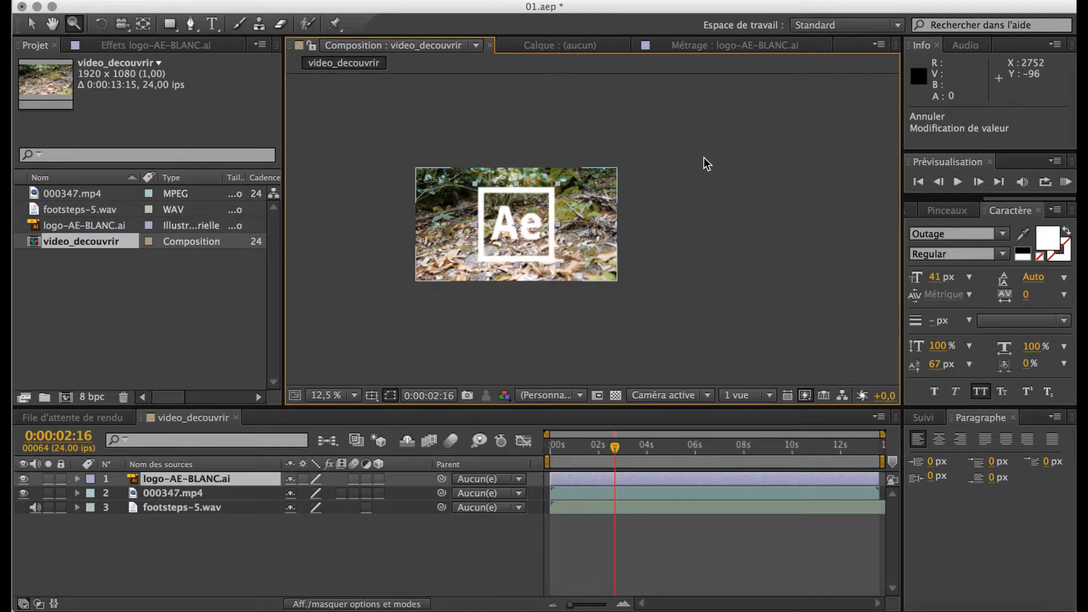
{"action": "key", "text": "super+z"}
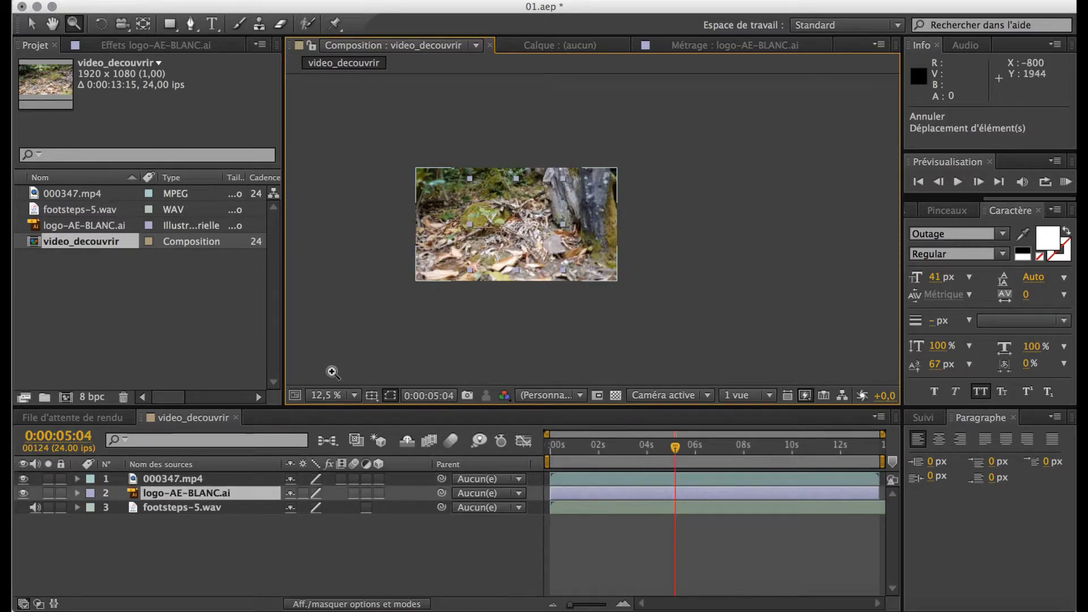
{"action": "key", "text": "super+shift+bracketright"}
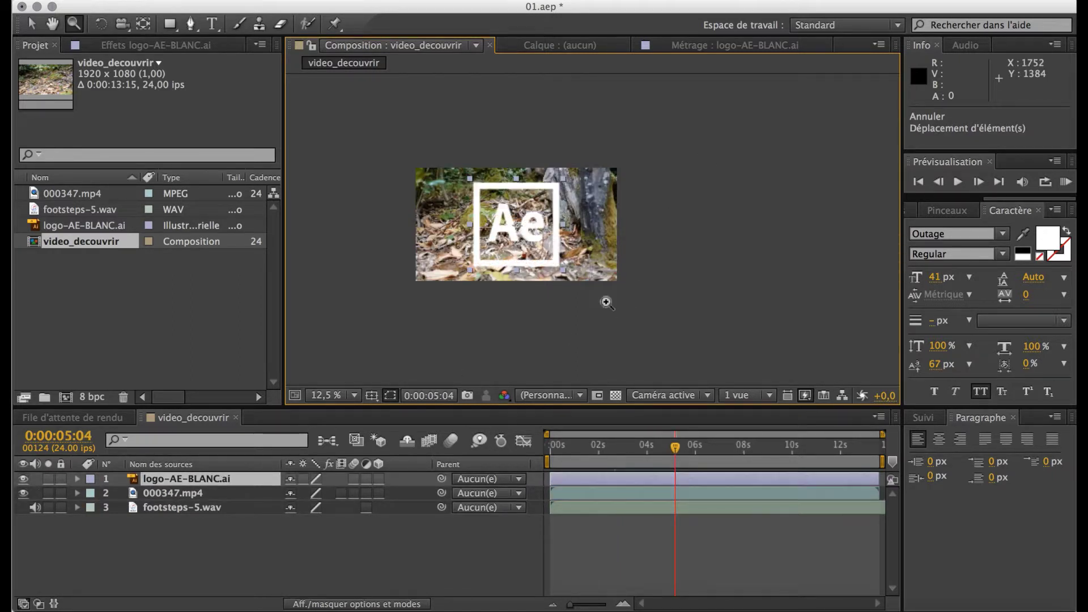
Step: Magnify the composition to 25% and centre its frame in the viewer with the Hand tool
{"action": "left_click", "coordinate": [499, 225]}
{"action": "key", "text": "h"}
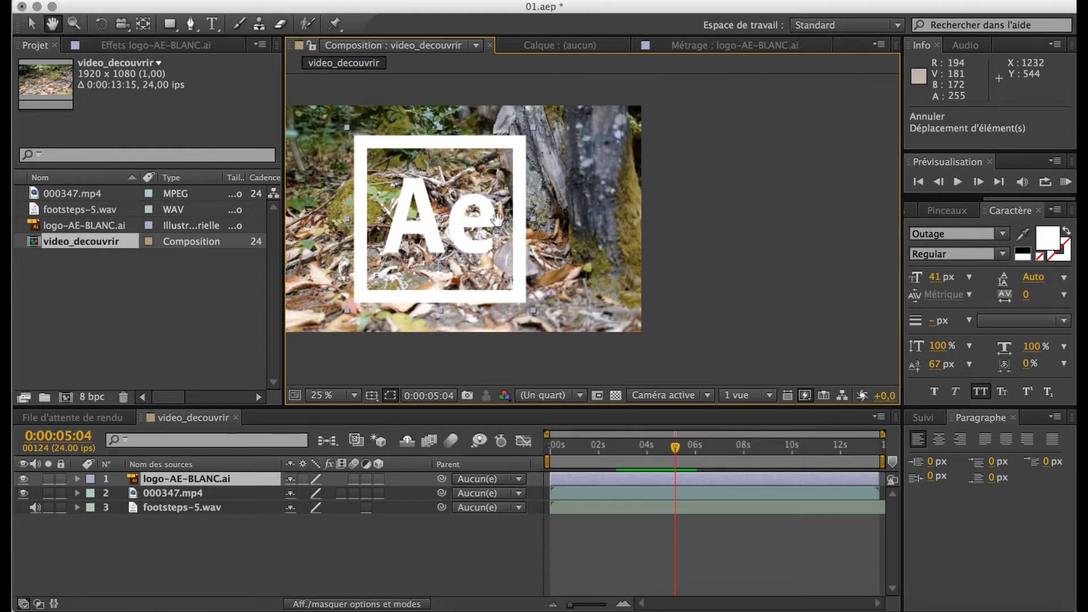
{"action": "left_click_drag", "start_coordinate": [498, 221], "coordinate": [621, 239]}
{"action": "key", "text": "z"}
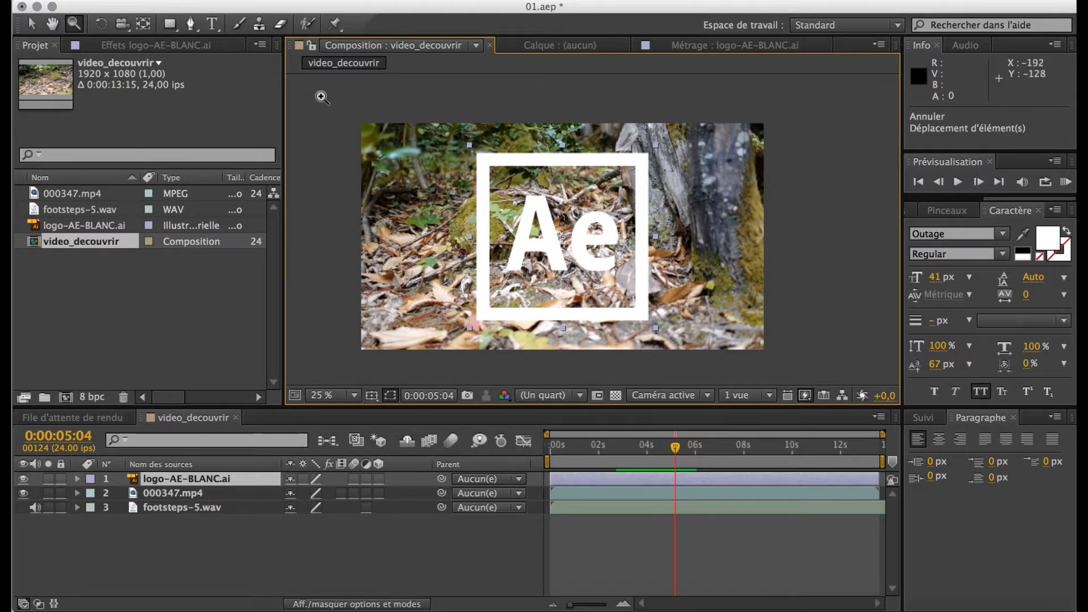
Step: Move the logo-AE-BLANC.ai layer to about position 981, 557 with the Selection tool, viewed at 100% magnification
{"action": "left_click", "coordinate": [141, 26]}
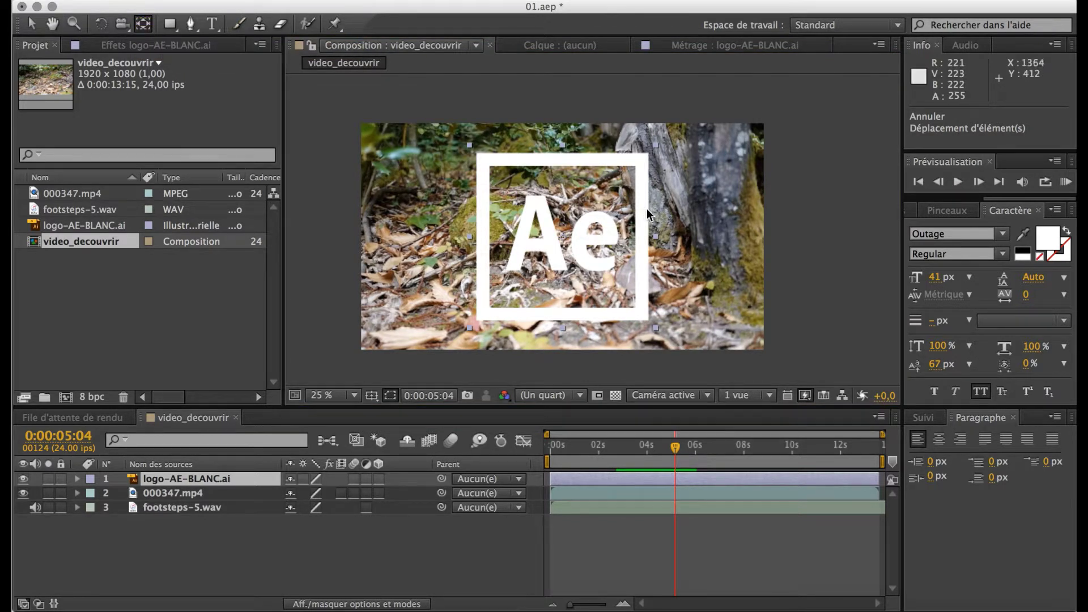
{"action": "left_click", "coordinate": [317, 147]}
{"action": "left_click", "coordinate": [33, 25]}
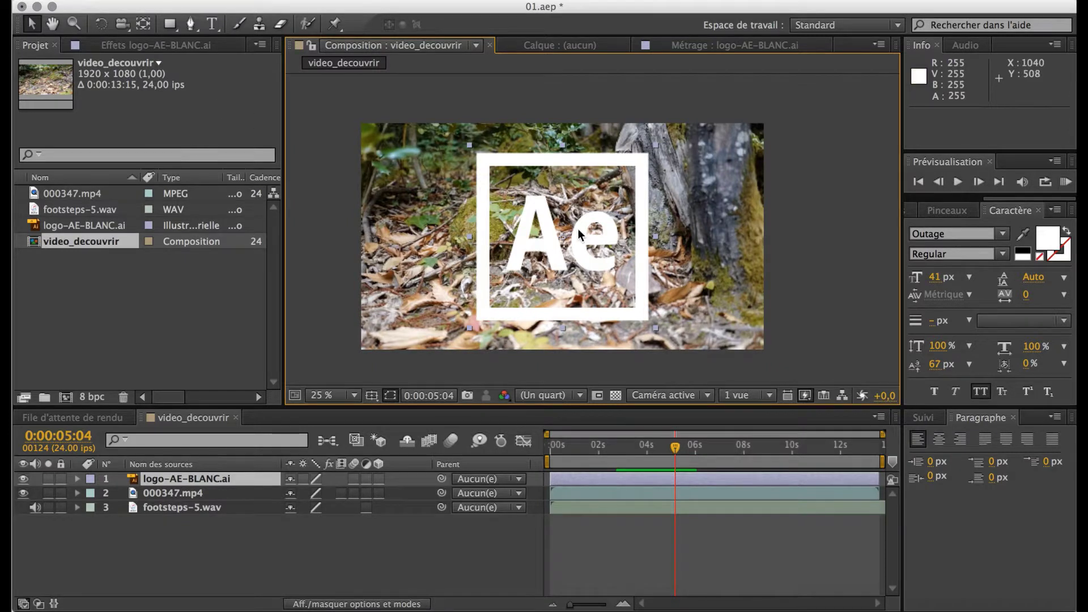
{"action": "scroll", "coordinate": [569, 255], "scroll_direction": "up", "scroll_amount": 4}
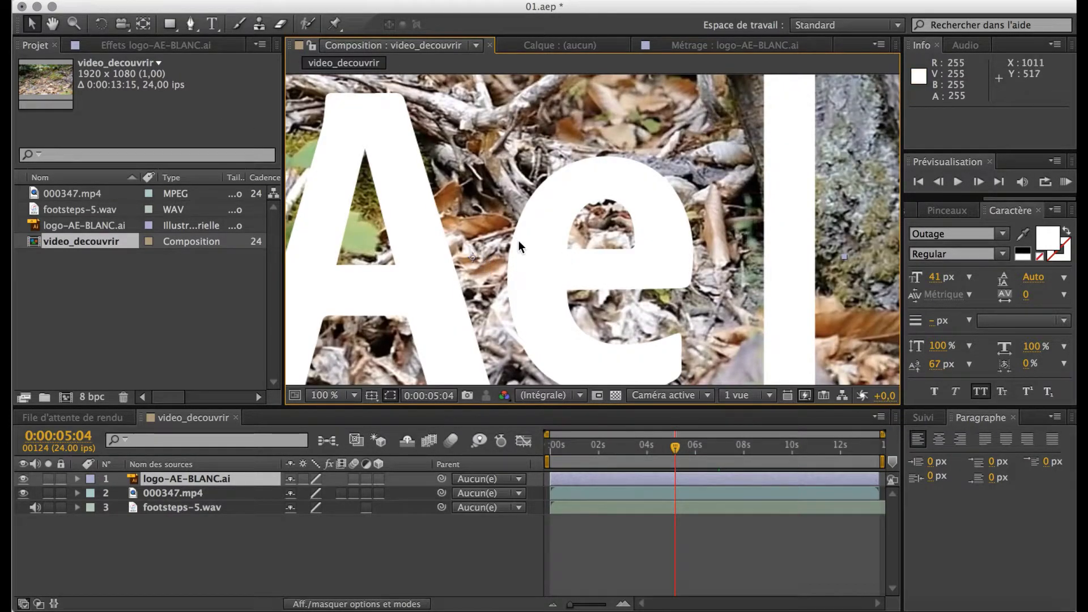
{"action": "left_click_drag", "start_coordinate": [533, 256], "coordinate": [553, 275]}
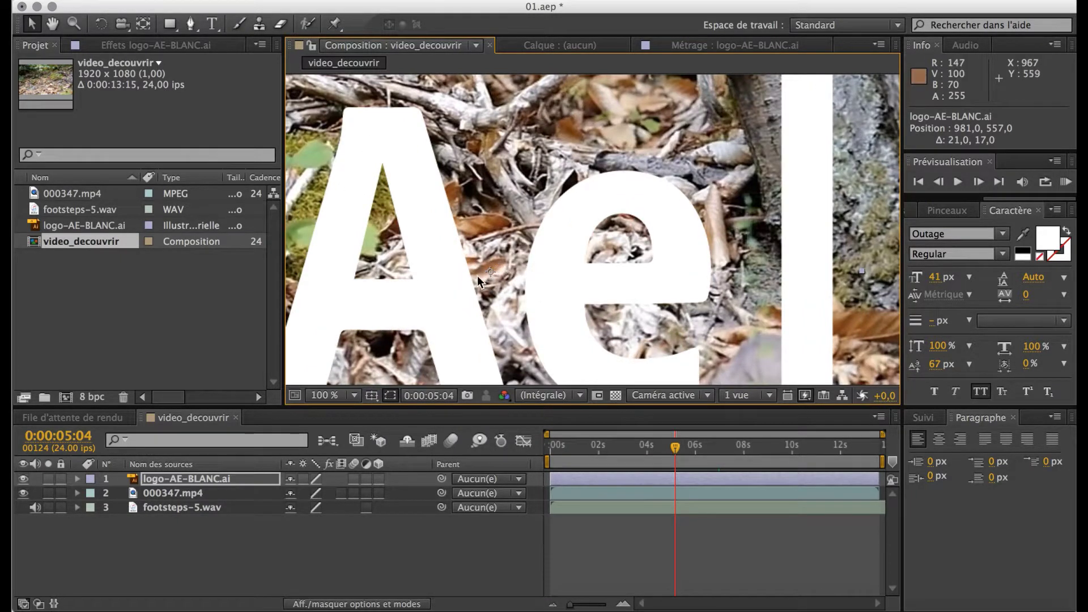
Step: Move the logo-AE-BLANC.ai layer's anchor point to the upper-right corner of its square frame with the Pan Behind tool
{"action": "left_click", "coordinate": [149, 19]}
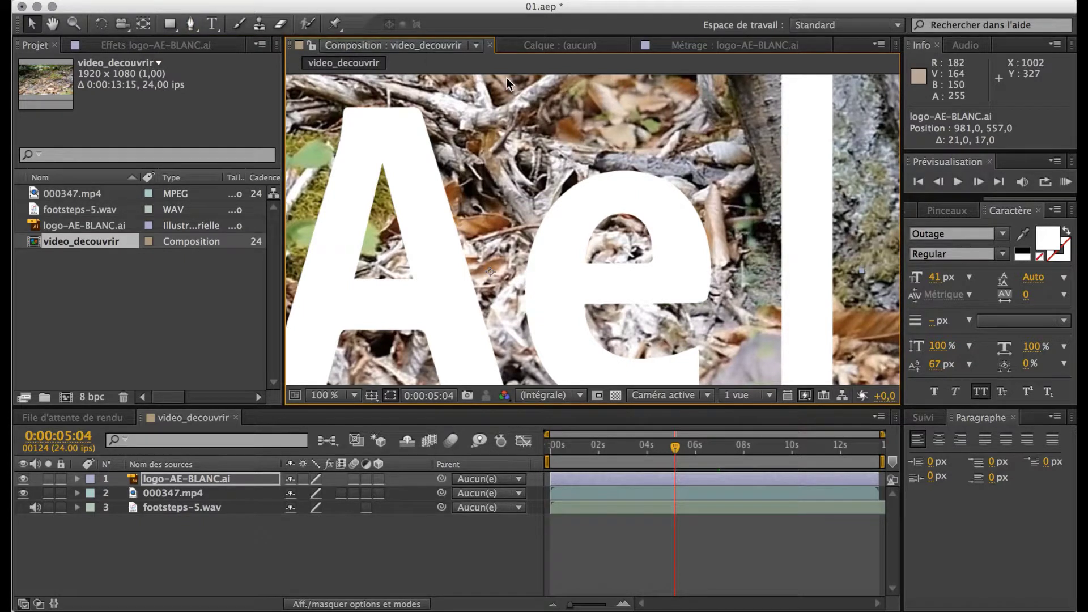
{"action": "scroll", "coordinate": [506, 77], "scroll_direction": "down", "scroll_amount": 1}
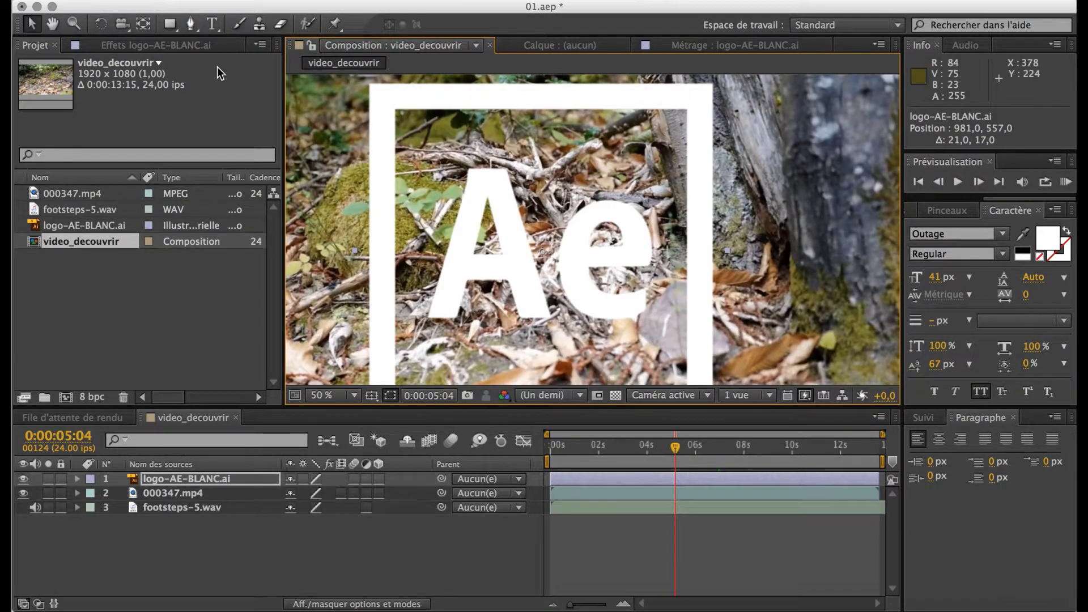
{"action": "left_click", "coordinate": [144, 26]}
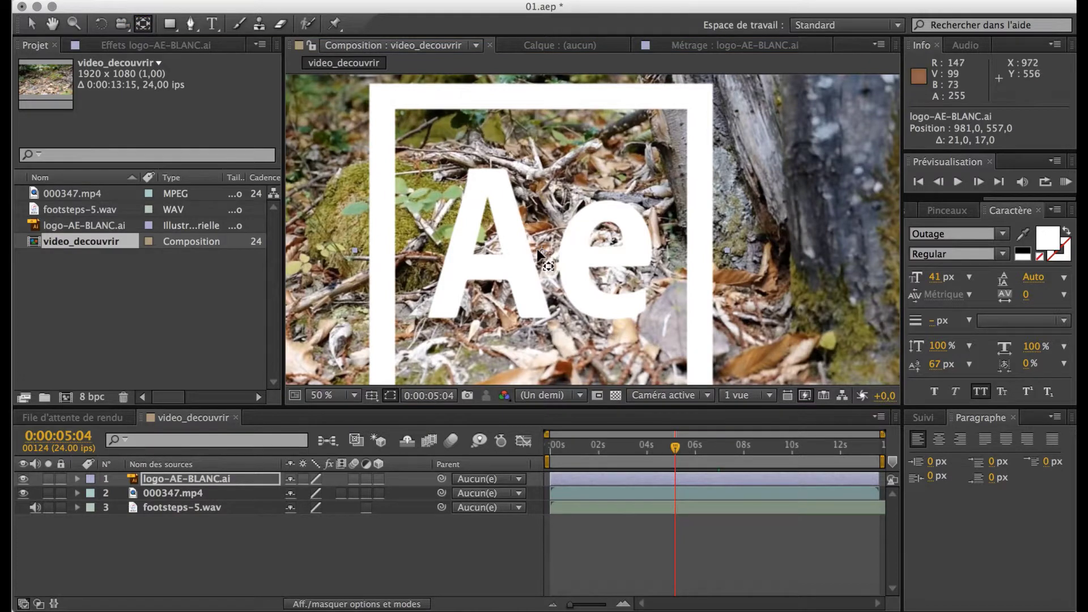
{"action": "left_click_drag", "start_coordinate": [539, 251], "coordinate": [702, 97]}
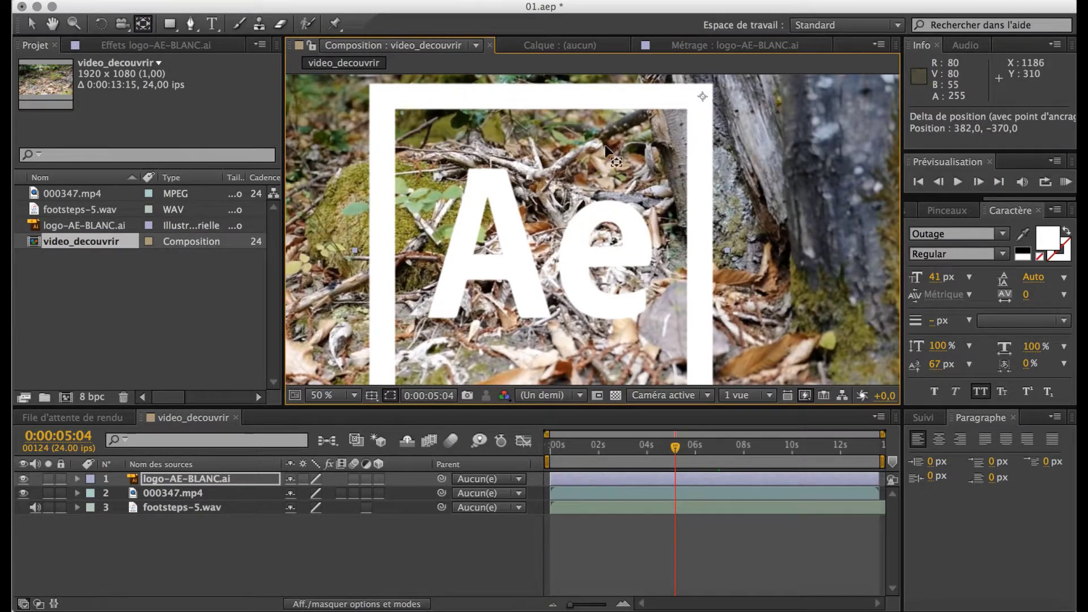
Step: Try rotating the 000347.mp4 layer with the Rotation tool at 25% magnification, and undo the rotation
{"action": "left_click", "coordinate": [101, 25]}
{"action": "key", "text": "comma"}
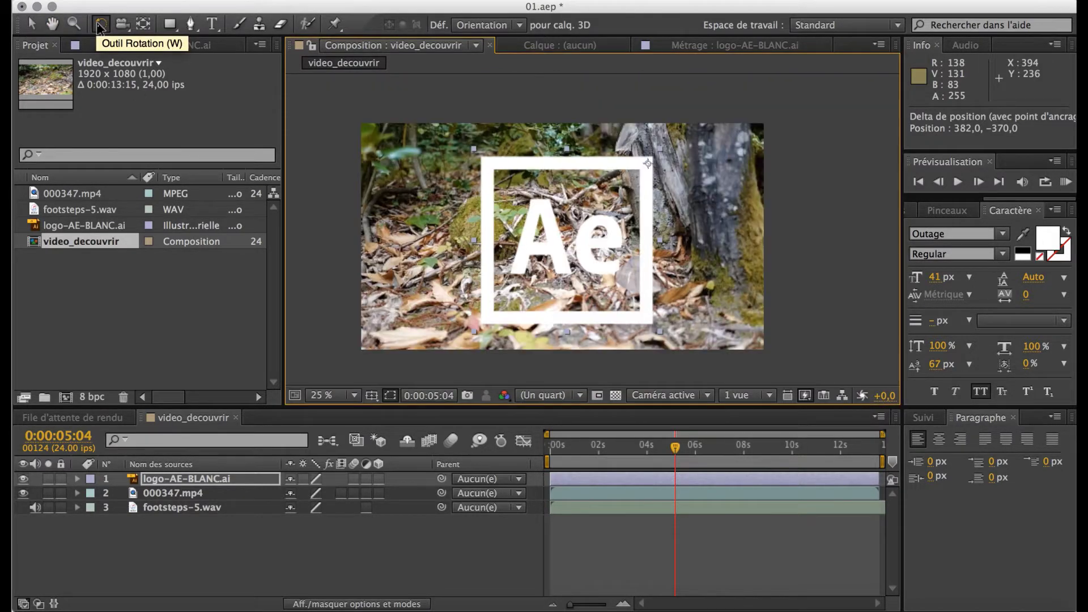
{"action": "left_click_drag", "start_coordinate": [485, 308], "coordinate": [427, 277]}
{"action": "key", "text": "super+z"}
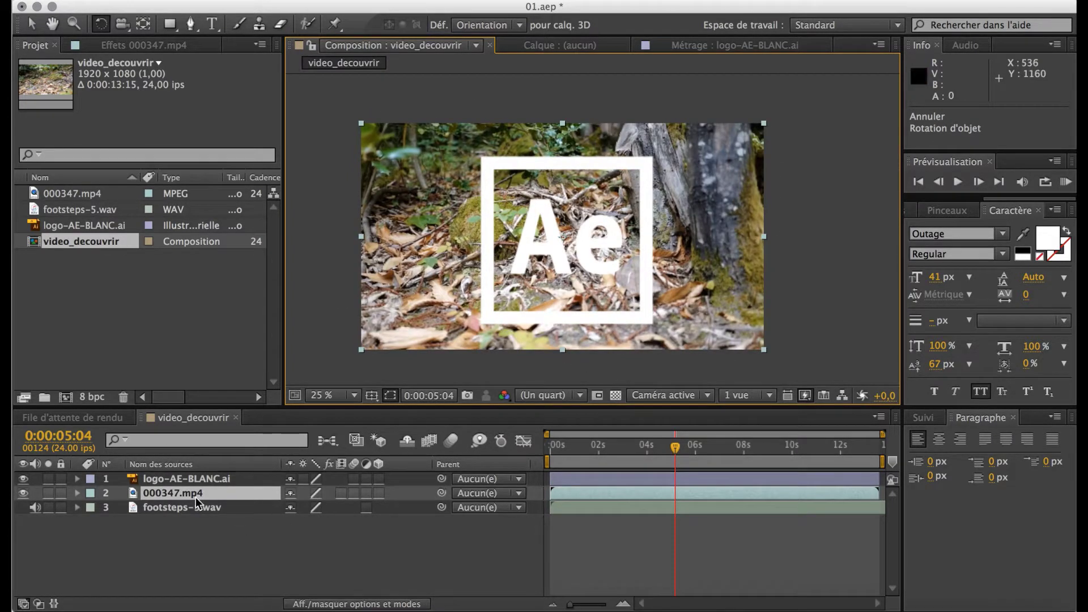
Step: Rotate the logo-AE-BLANC.ai layer about 27.3° clockwise around its corner anchor point with the Rotation tool
{"action": "left_click", "coordinate": [195, 479]}
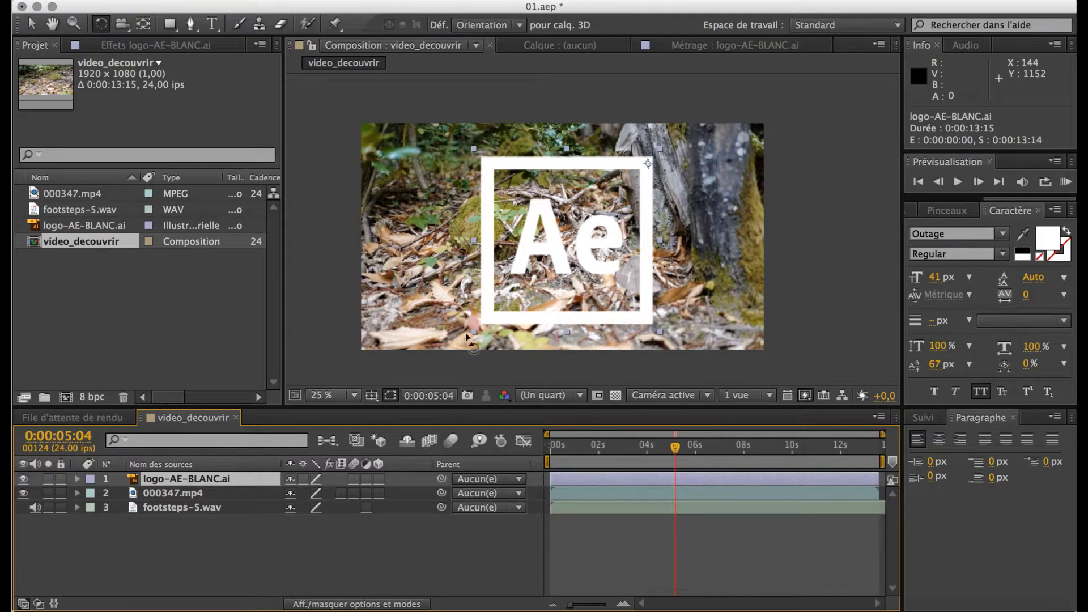
{"action": "left_click", "coordinate": [473, 369]}
{"action": "left_click", "coordinate": [508, 312]}
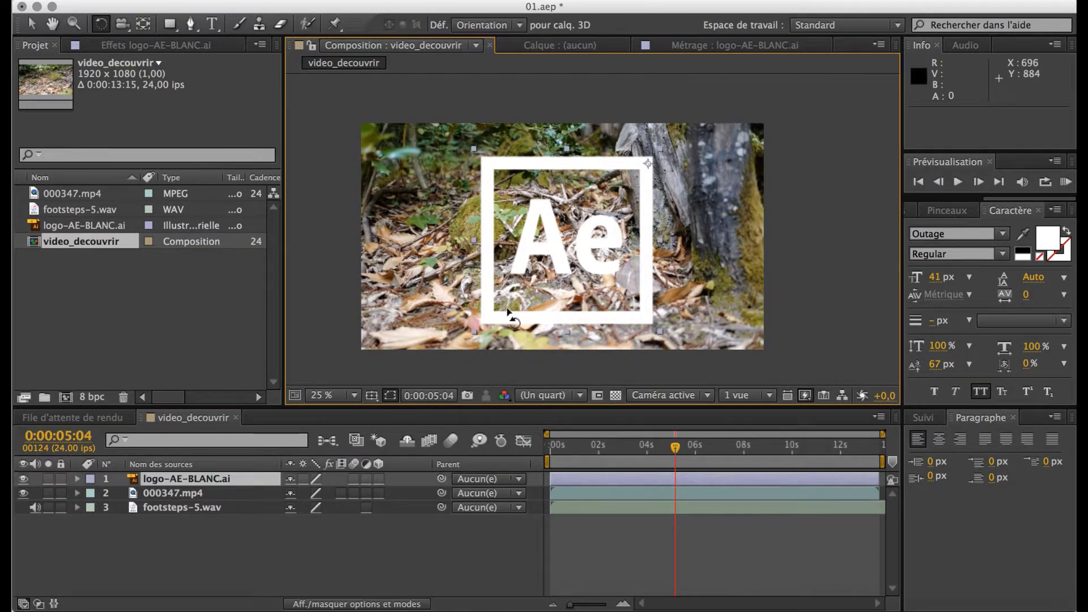
{"action": "left_click_drag", "start_coordinate": [499, 320], "coordinate": [409, 248]}
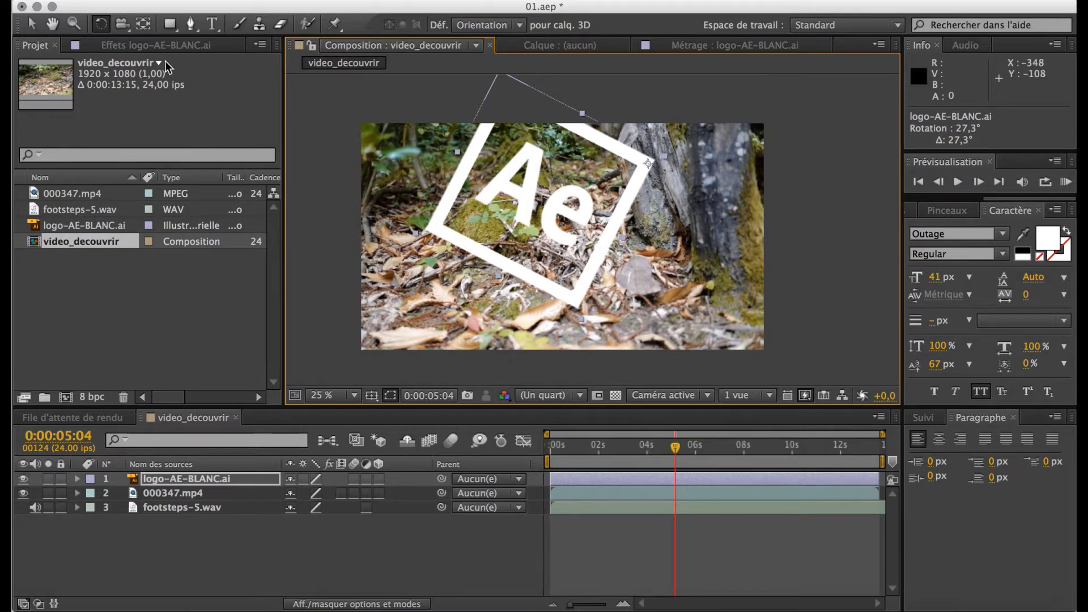
Step: Examine the Pan Behind tool and the Rectangle tool's shape variants, leaving the Rectangle tool active
{"action": "left_click", "coordinate": [145, 23]}
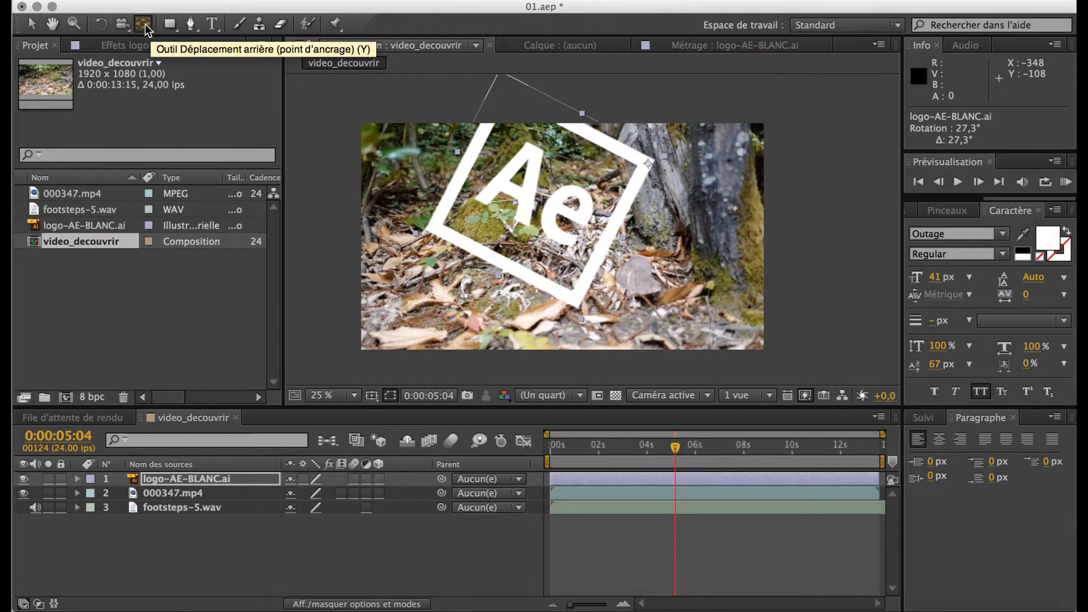
{"action": "left_click", "coordinate": [168, 24]}
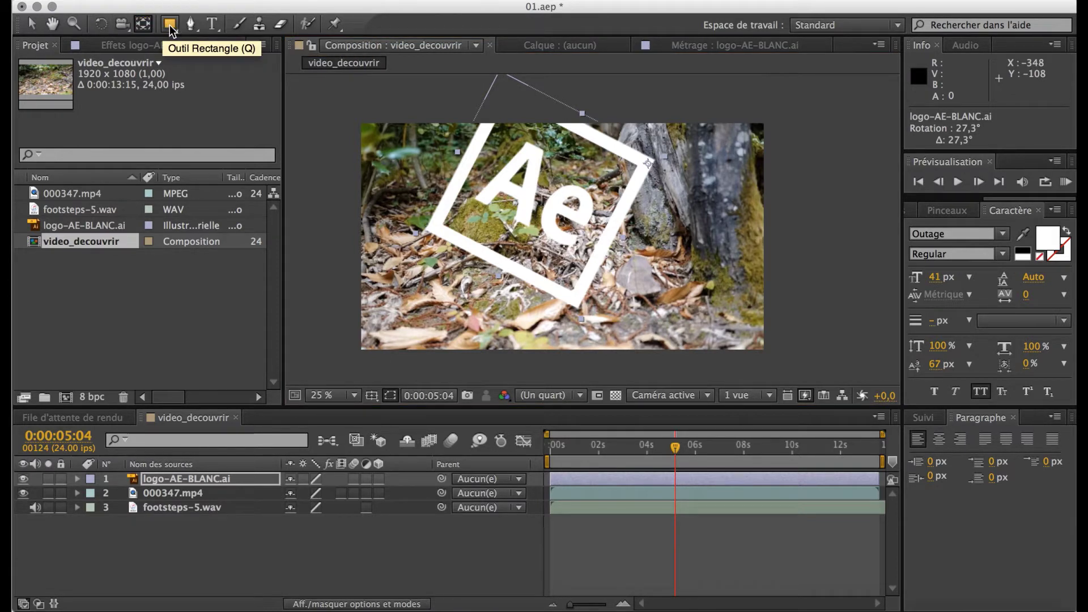
{"action": "mouse_move", "coordinate": [169, 25]}
{"action": "left_mouse_down"}
{"action": "mouse_move", "coordinate": [225, 46]}
{"action": "mouse_move", "coordinate": [235, 96]}
{"action": "mouse_move", "coordinate": [192, 62]}
{"action": "mouse_move", "coordinate": [170, 23]}
{"action": "left_mouse_up"}
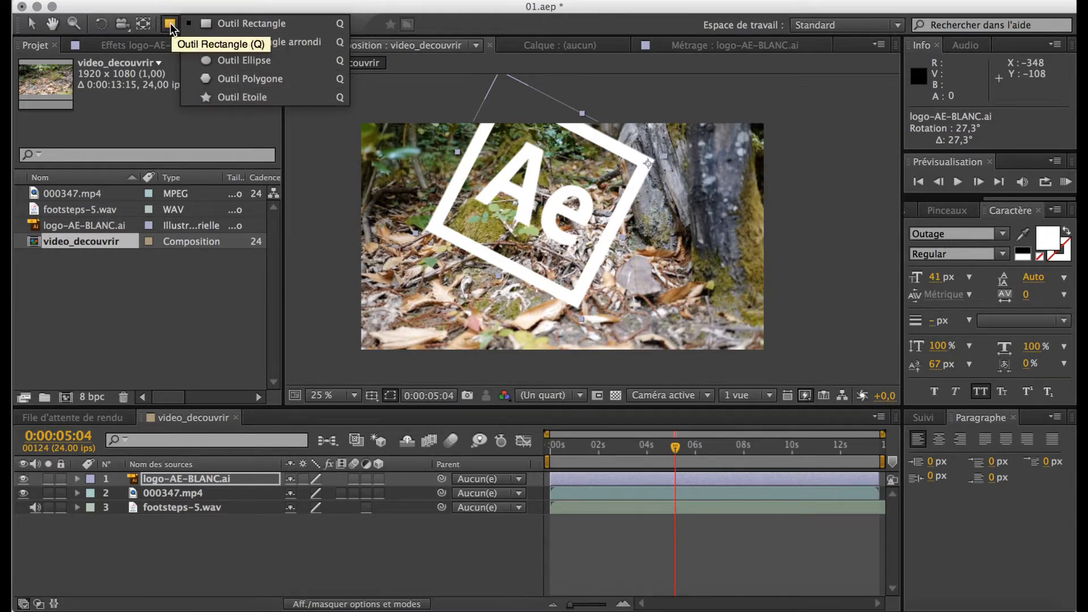
{"action": "left_click", "coordinate": [173, 29]}
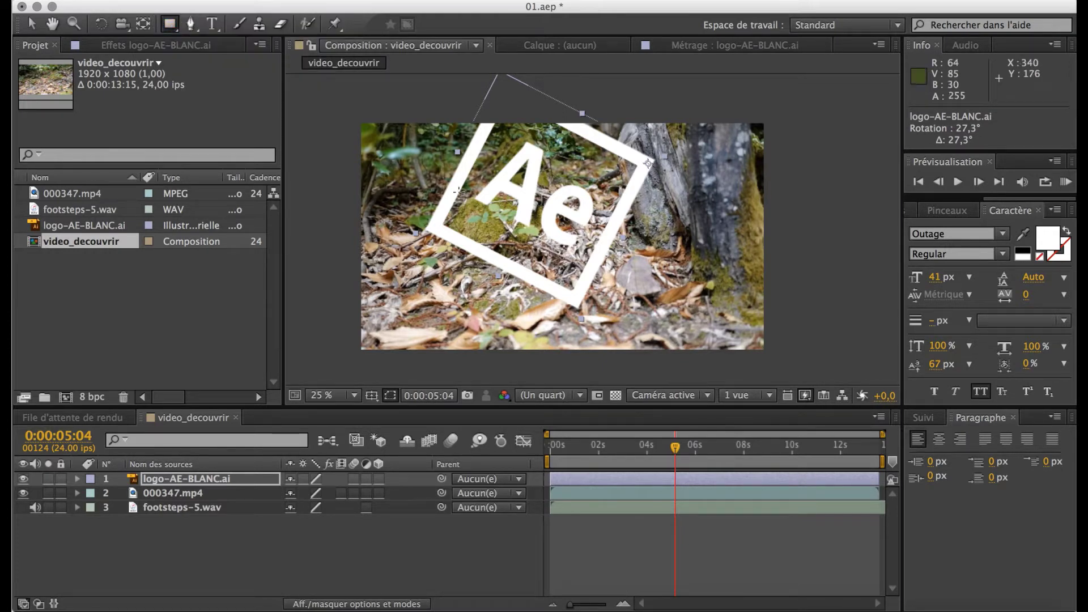
Step: Examine the Pen tool's vertex and mask feather variants, and activate the Horizontal Type tool
{"action": "mouse_move", "coordinate": [191, 23]}
{"action": "left_mouse_down"}
{"action": "mouse_move", "coordinate": [266, 59]}
{"action": "mouse_move", "coordinate": [224, 97]}
{"action": "mouse_move", "coordinate": [195, 31]}
{"action": "left_mouse_up"}
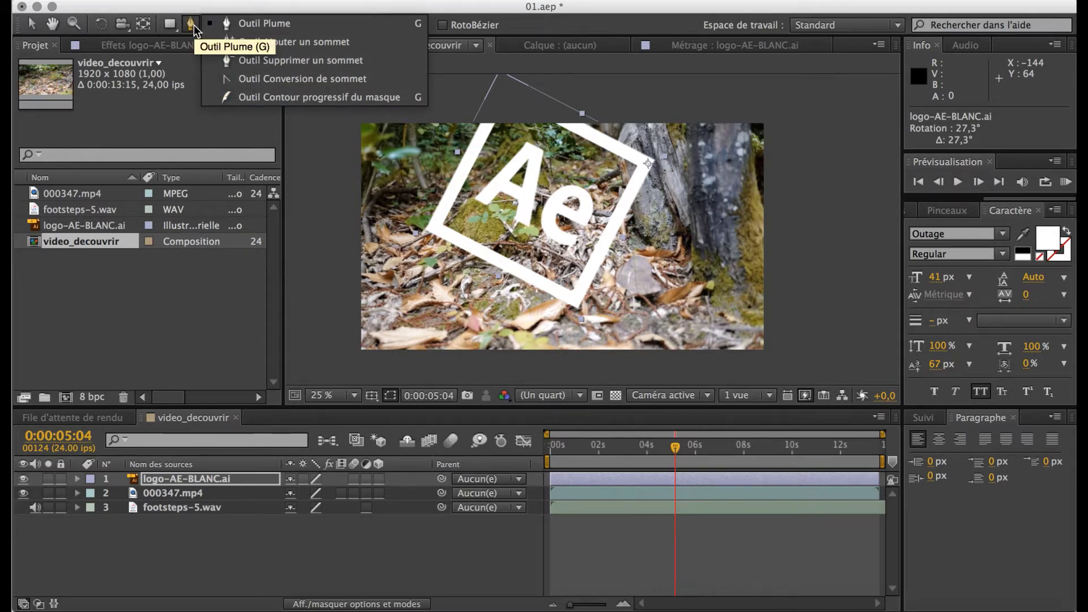
{"action": "left_click", "coordinate": [193, 29]}
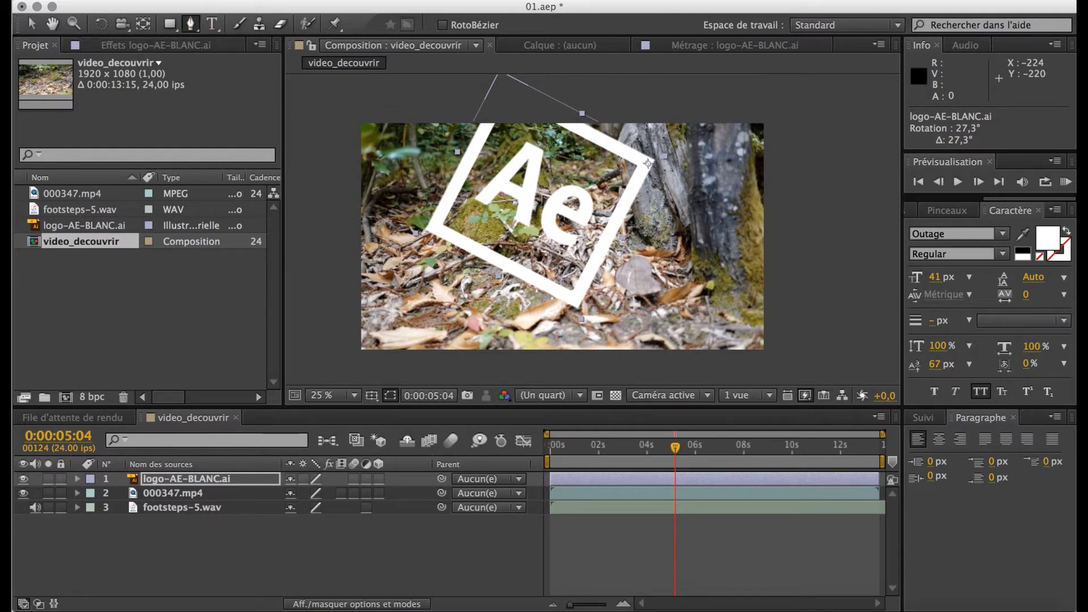
{"action": "left_click", "coordinate": [215, 28]}
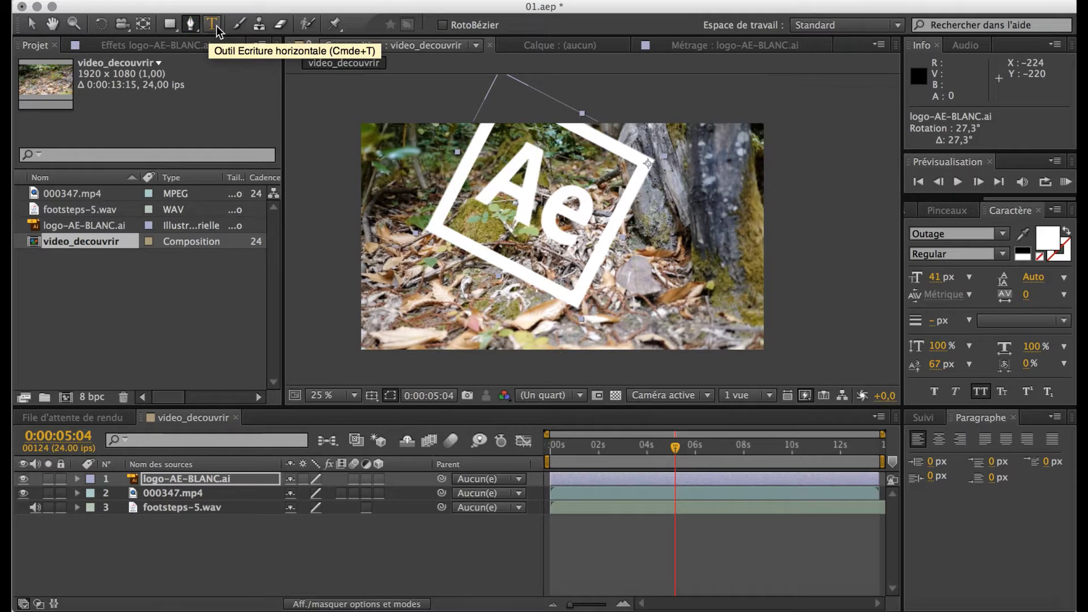
{"action": "left_click", "coordinate": [216, 26]}
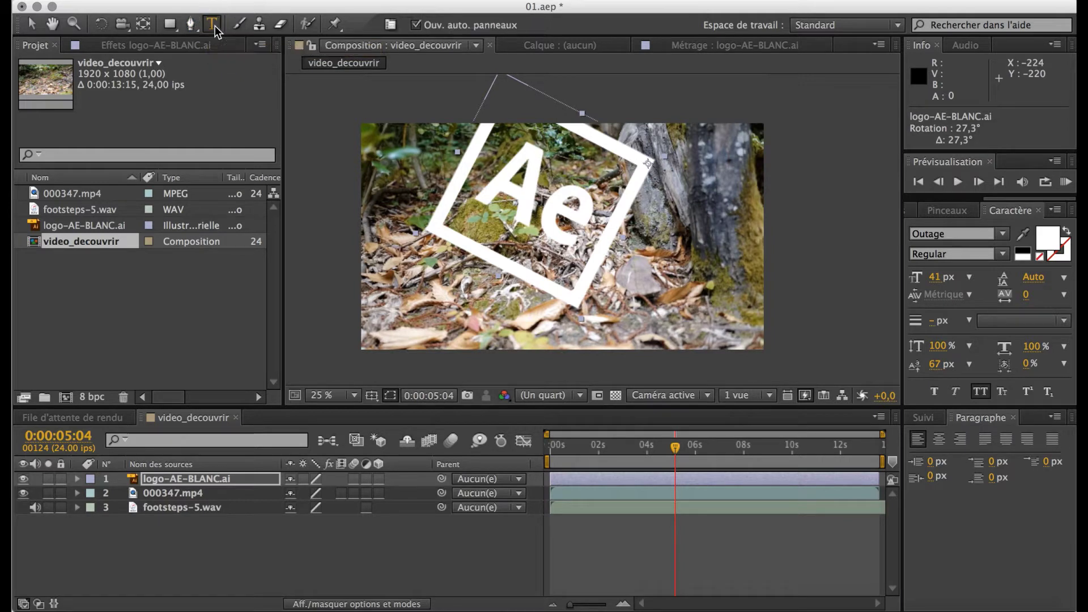
Step: Create a horizontal text layer reading "TUTOS AFTER EFFECTS" near the upper-left corner of the video frame
{"action": "left_click", "coordinate": [218, 25]}
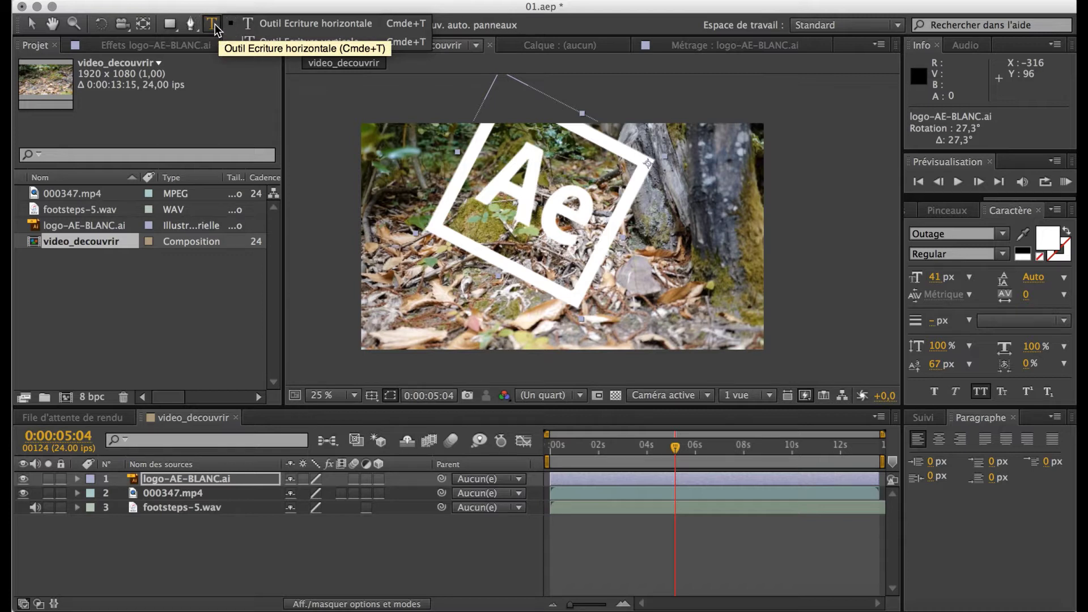
{"action": "left_click", "coordinate": [283, 24]}
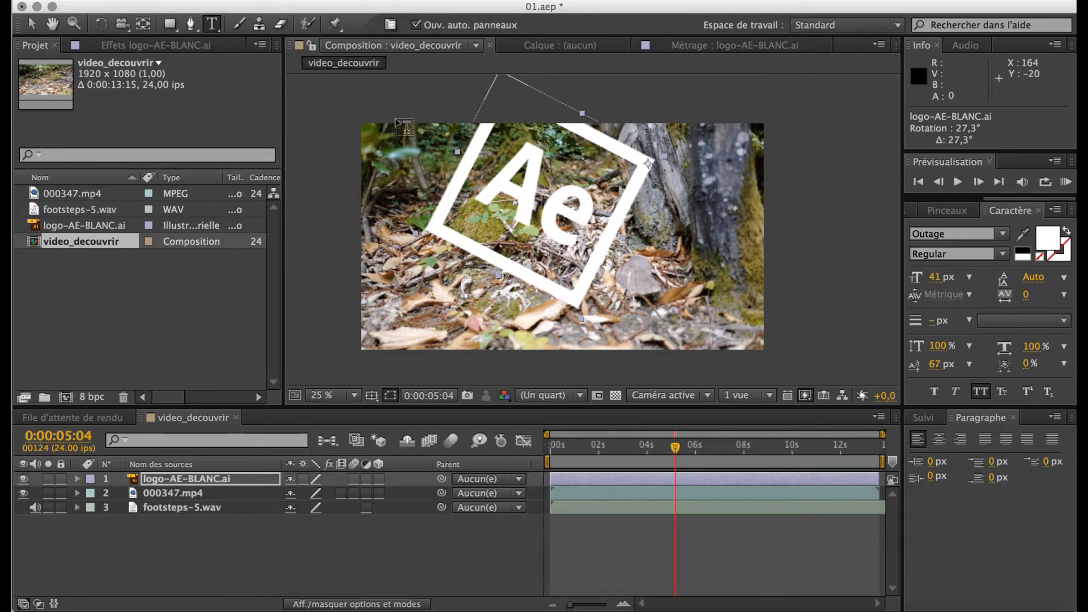
{"action": "left_click", "coordinate": [389, 165]}
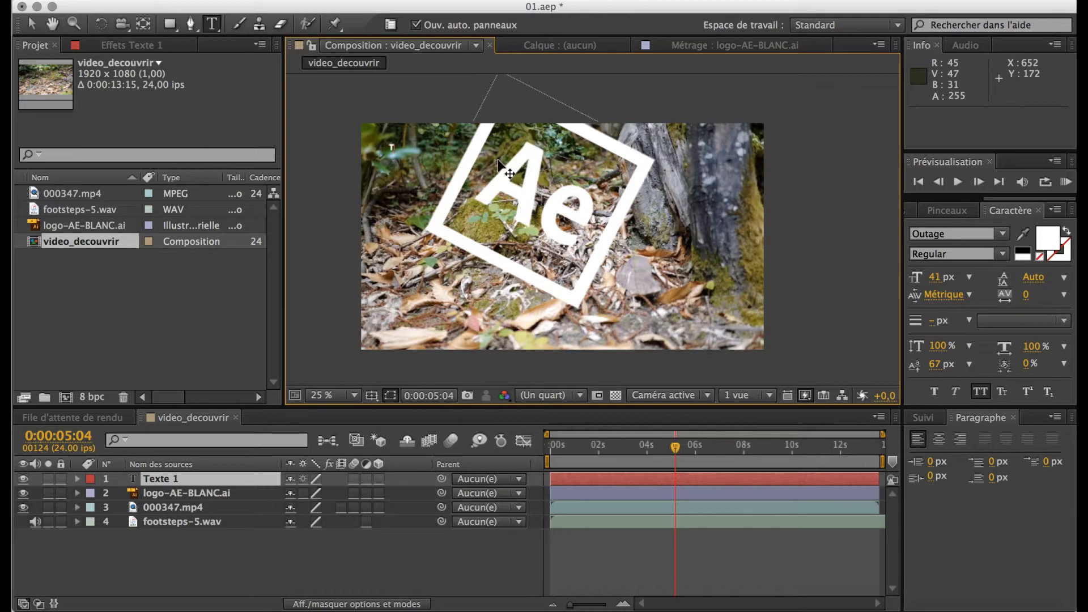
{"action": "type", "text": "UTOS"}
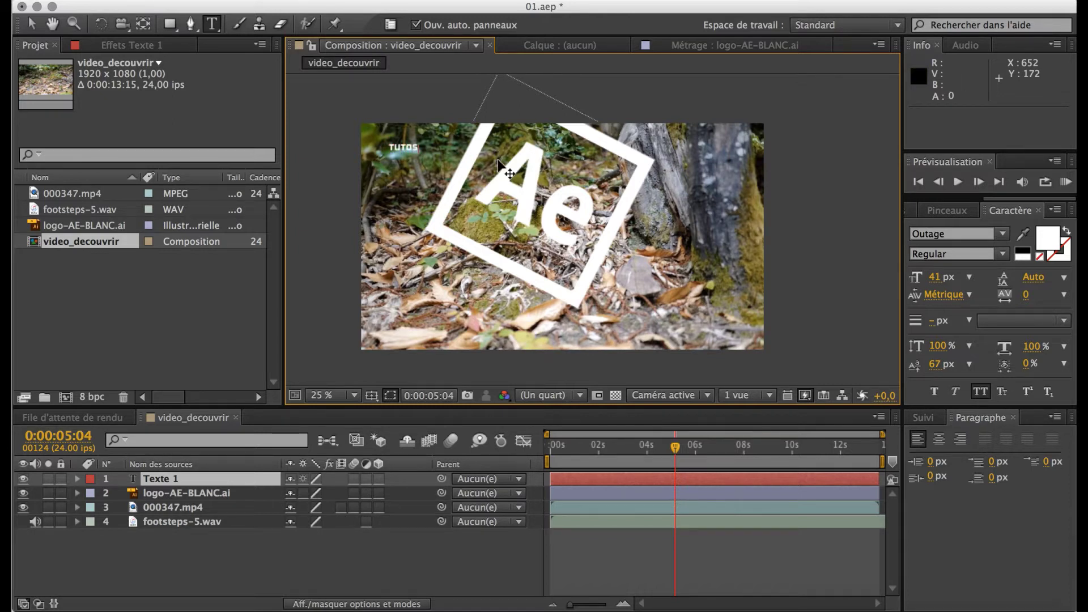
{"action": "type", "text": " AFTER EFFECTS"}
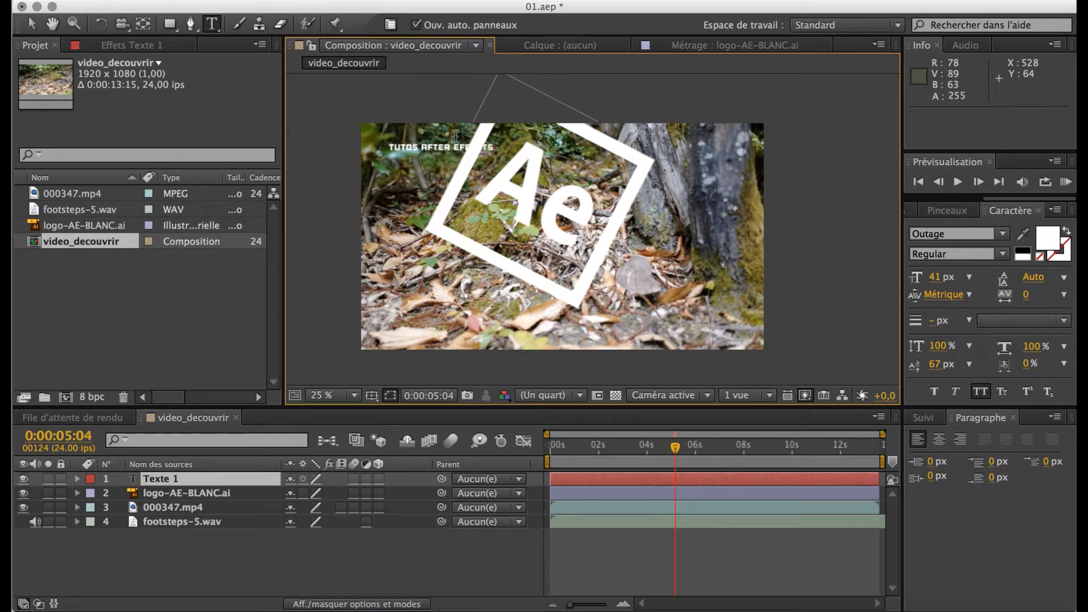
Step: Select the whole "TUTOS AFTER EFFECTS" text and set its font size to 92 px
{"action": "double_click", "coordinate": [436, 143]}
{"action": "key", "text": "super+a"}
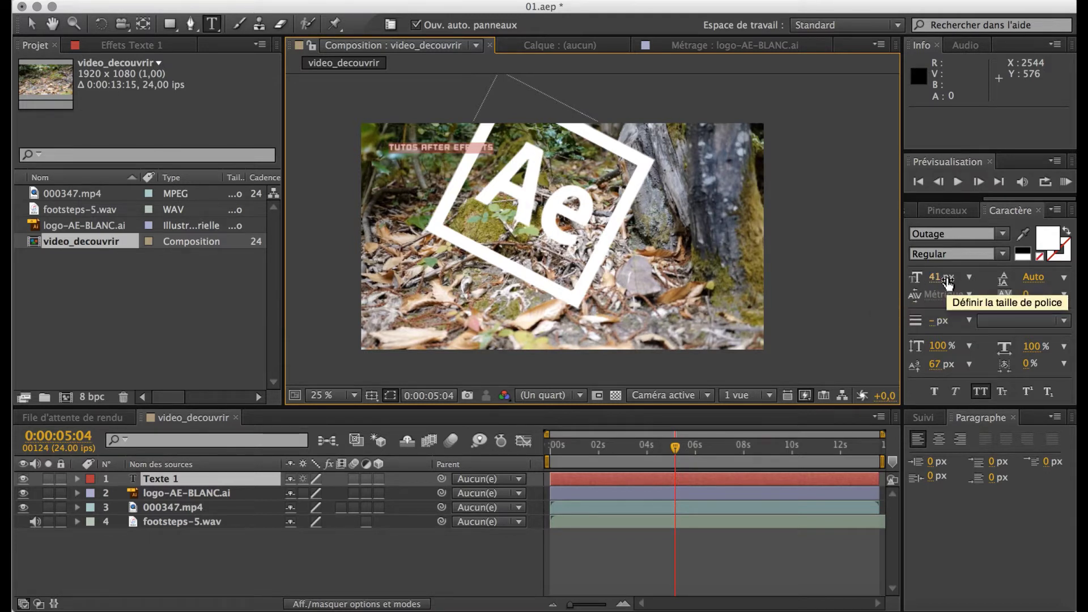
{"action": "left_click_drag", "start_coordinate": [947, 282], "coordinate": [1005, 294]}
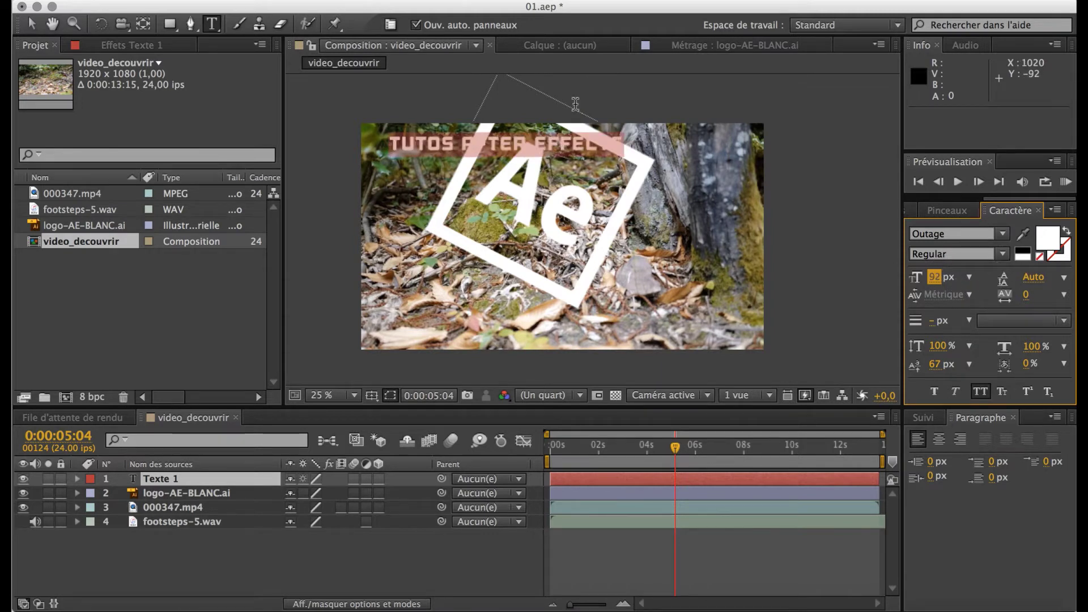
Step: Change the title text's fill color to red E70B0B and move the text down to position 332, 756
{"action": "left_click", "coordinate": [1053, 243]}
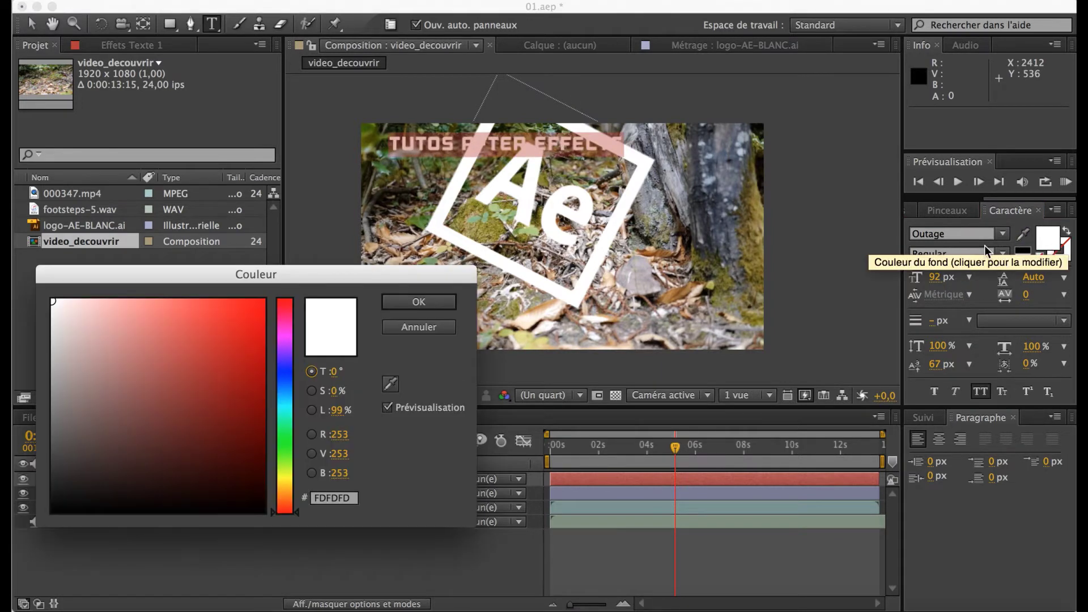
{"action": "left_click", "coordinate": [255, 319]}
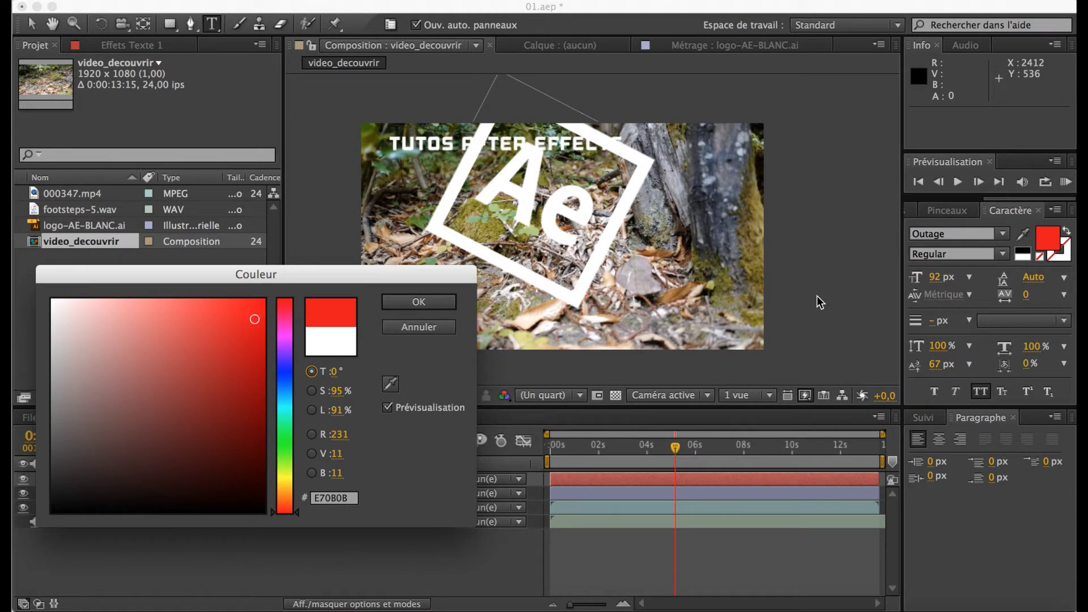
{"action": "left_click", "coordinate": [419, 300]}
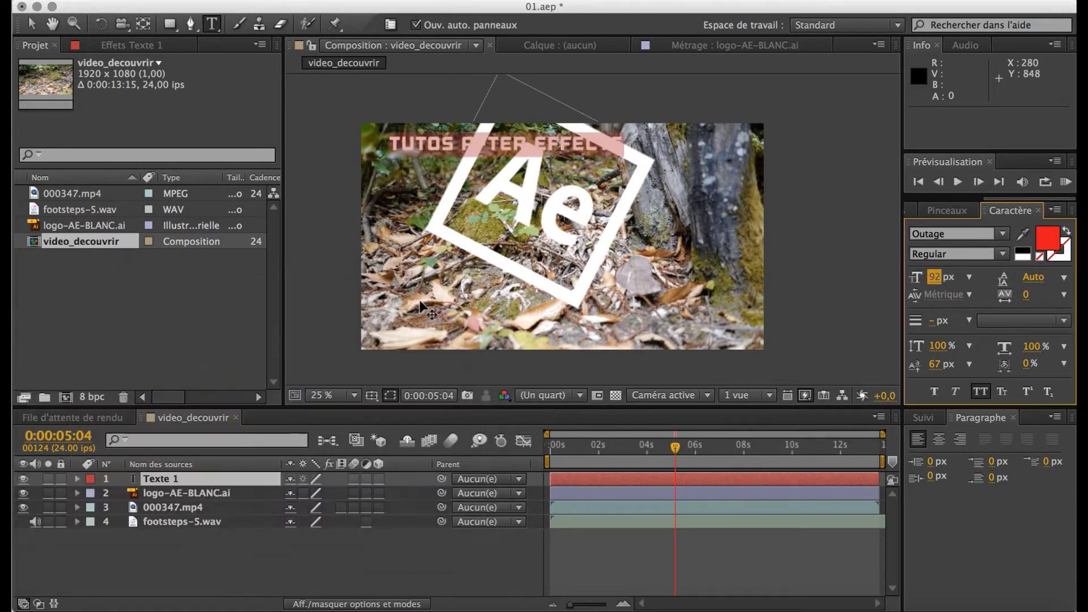
{"action": "left_click", "coordinate": [415, 102]}
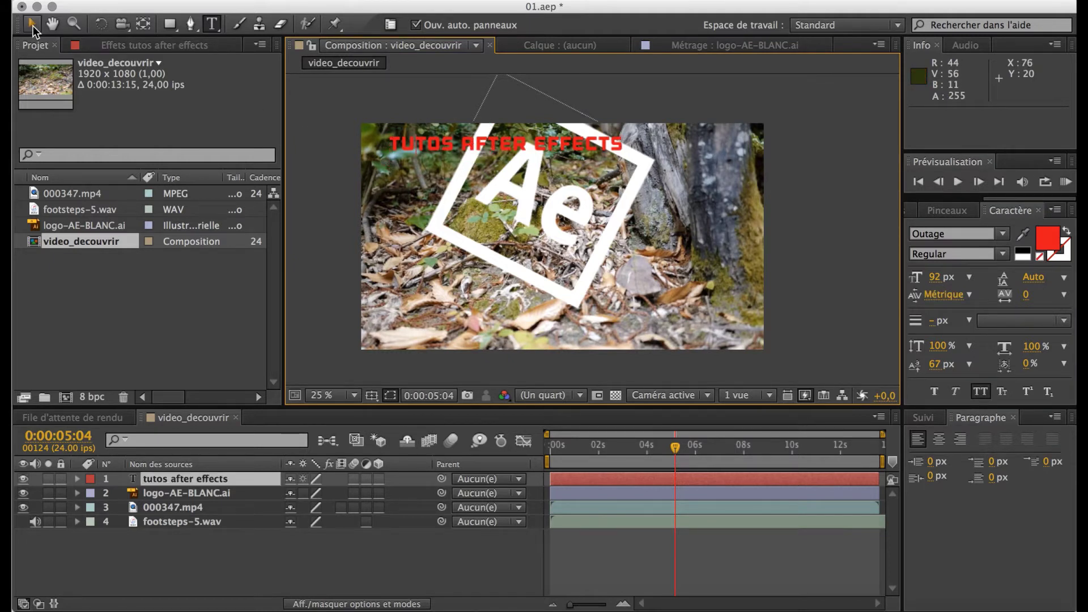
{"action": "left_click_drag", "start_coordinate": [459, 136], "coordinate": [548, 263]}
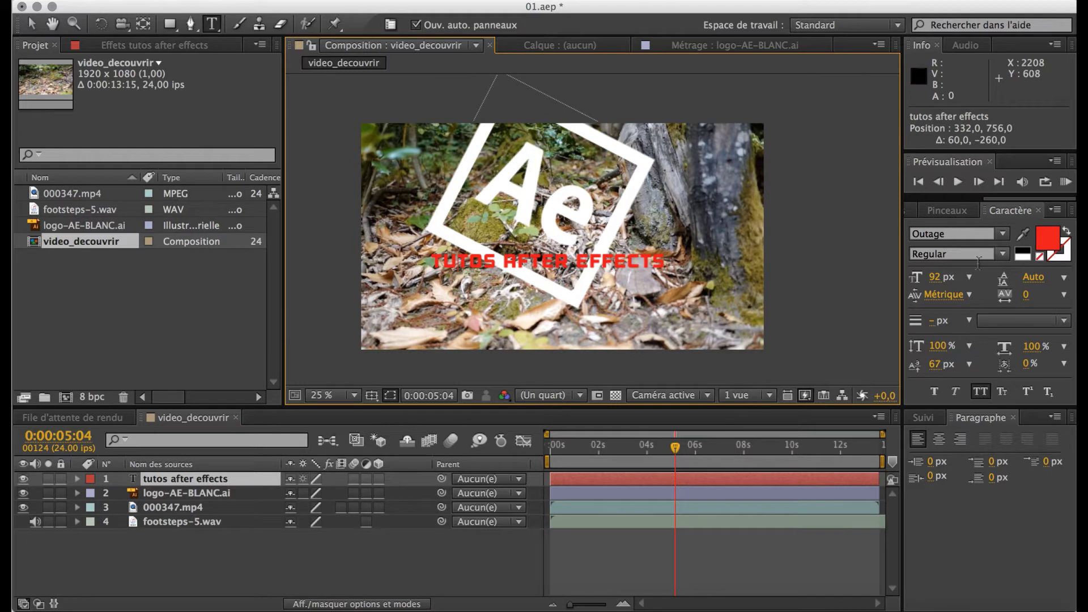
Step: Try changing the title's fill color to a medium blue without selecting its characters
{"action": "left_click", "coordinate": [1052, 241]}
{"action": "left_click", "coordinate": [284, 458]}
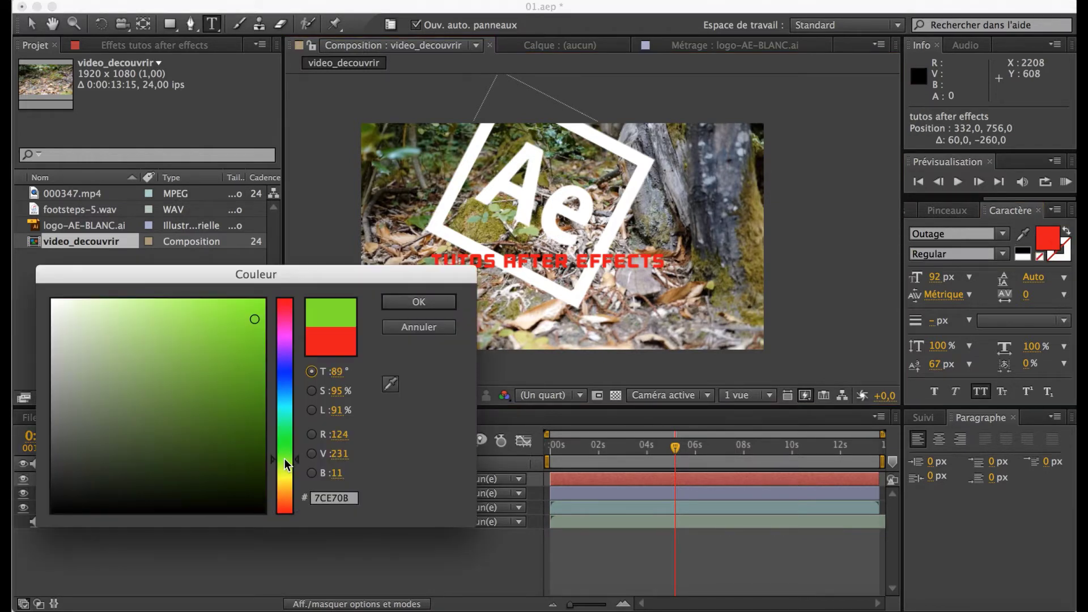
{"action": "left_click", "coordinate": [292, 399]}
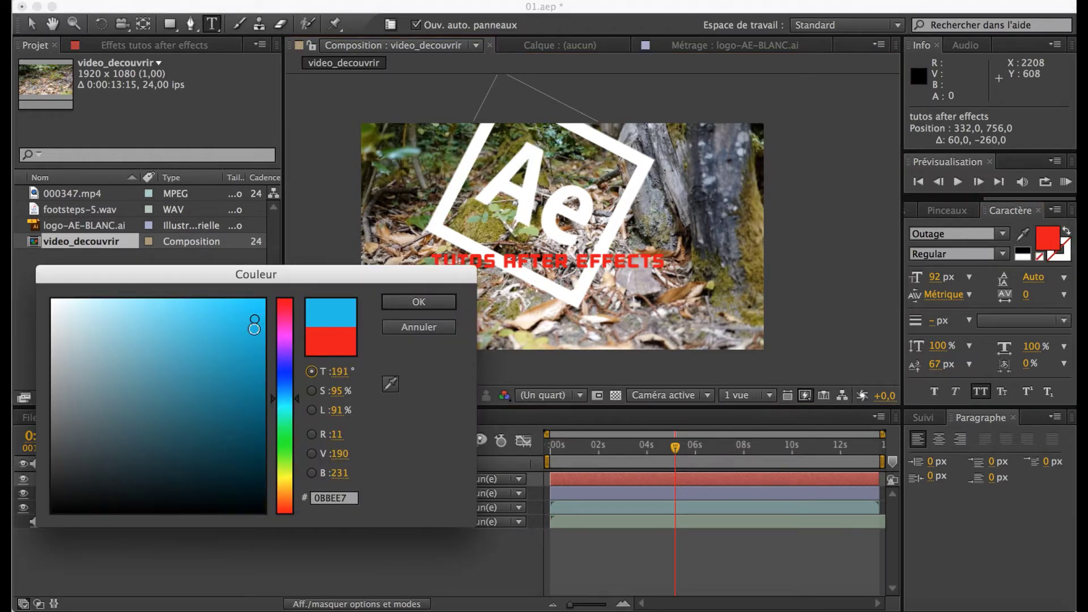
{"action": "left_click_drag", "start_coordinate": [255, 322], "coordinate": [249, 358]}
{"action": "left_click", "coordinate": [419, 302]}
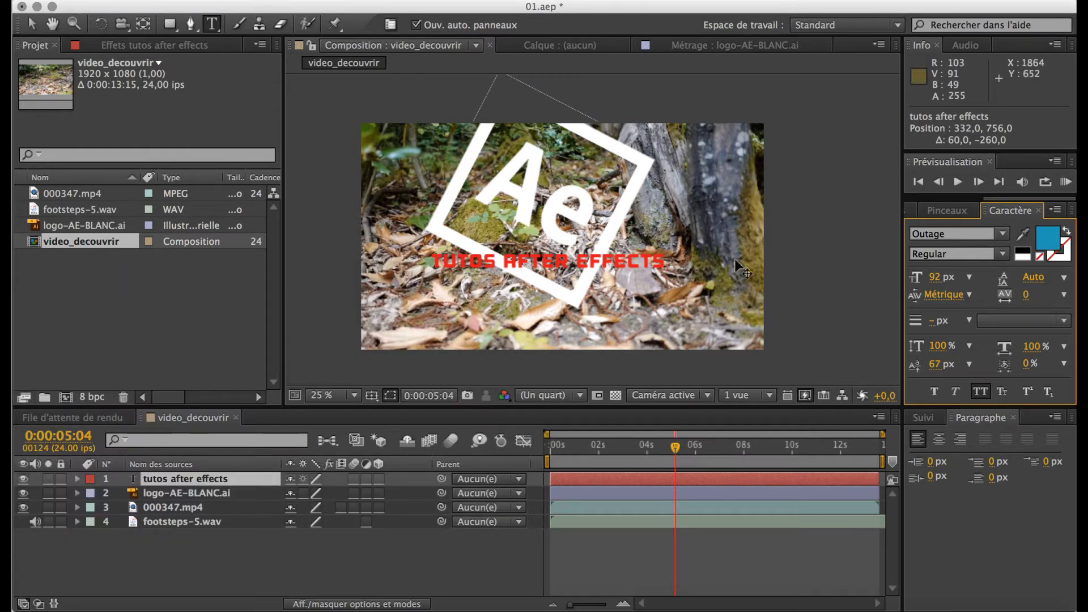
Step: Select all characters of the title and change their fill color to bright cyan-blue
{"action": "triple_click", "coordinate": [648, 258]}
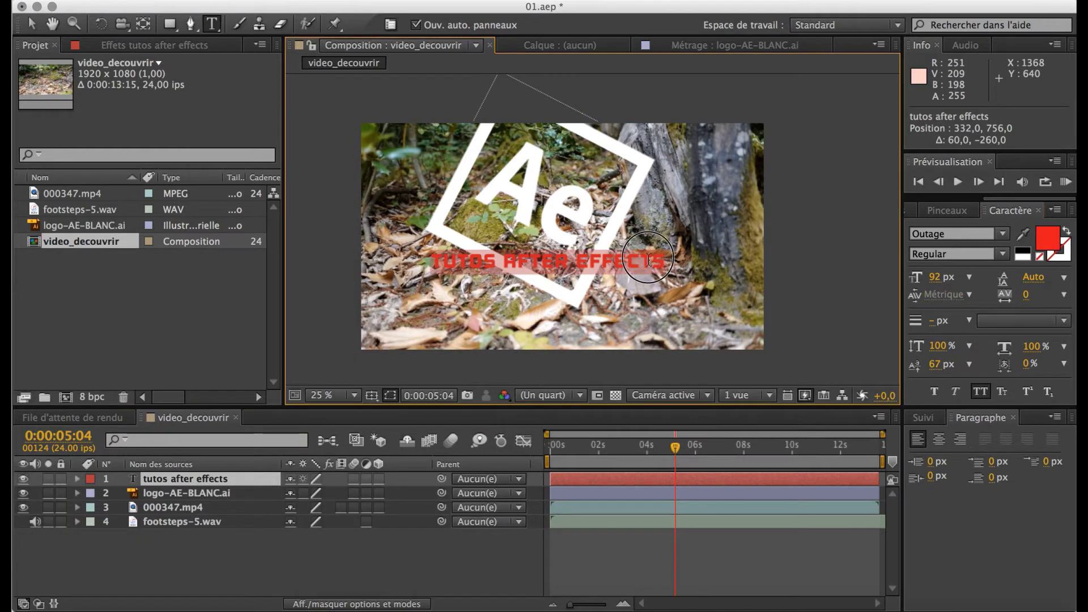
{"action": "left_click", "coordinate": [1053, 245]}
{"action": "left_click", "coordinate": [285, 401]}
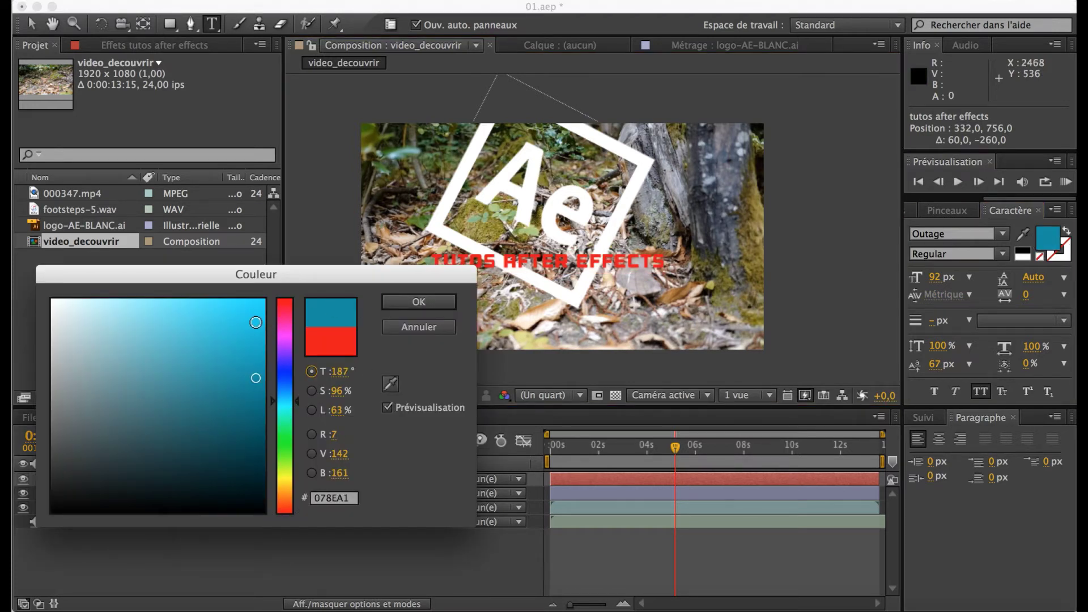
{"action": "left_click", "coordinate": [253, 320]}
{"action": "left_click", "coordinate": [401, 307]}
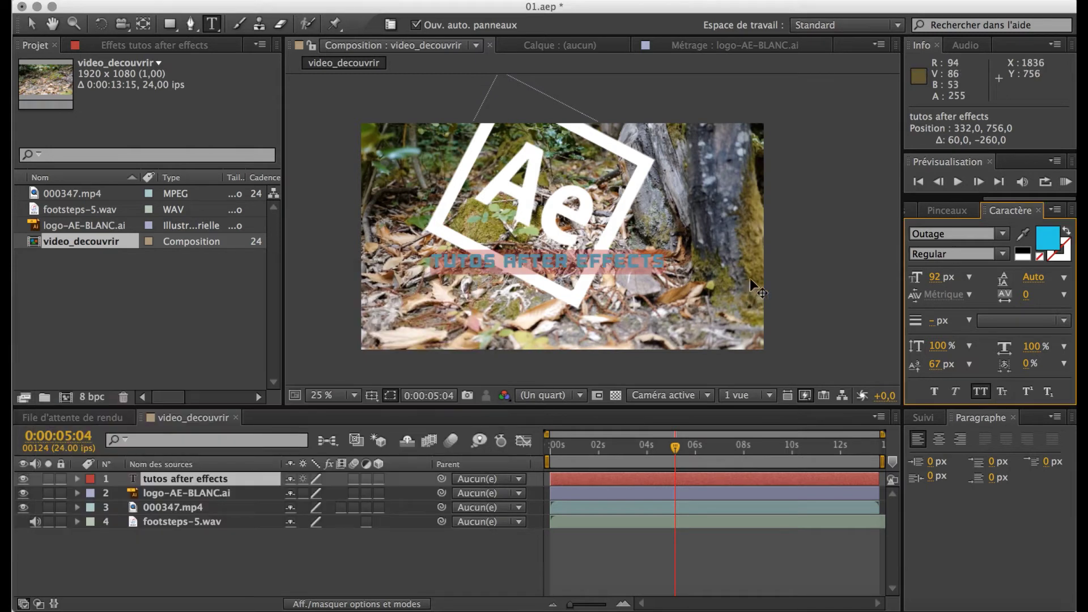
{"action": "left_click", "coordinate": [713, 260]}
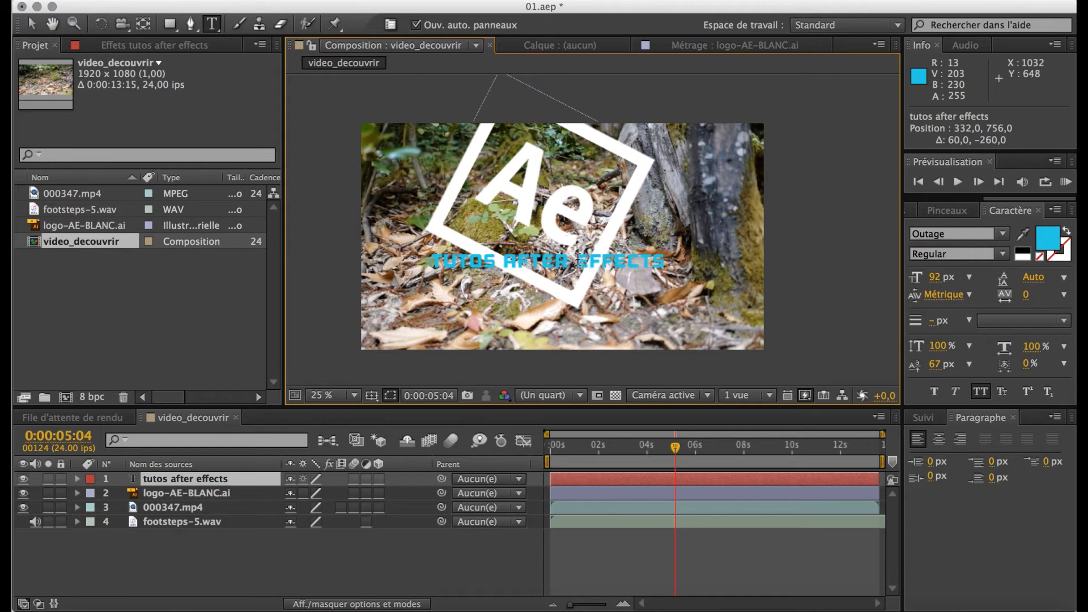
Step: Break the title into three lines, one word per line, and move it over the logo to position 660, 480
{"action": "left_click", "coordinate": [506, 262]}
{"action": "key", "text": "Return"}
{"action": "left_click", "coordinate": [506, 284]}
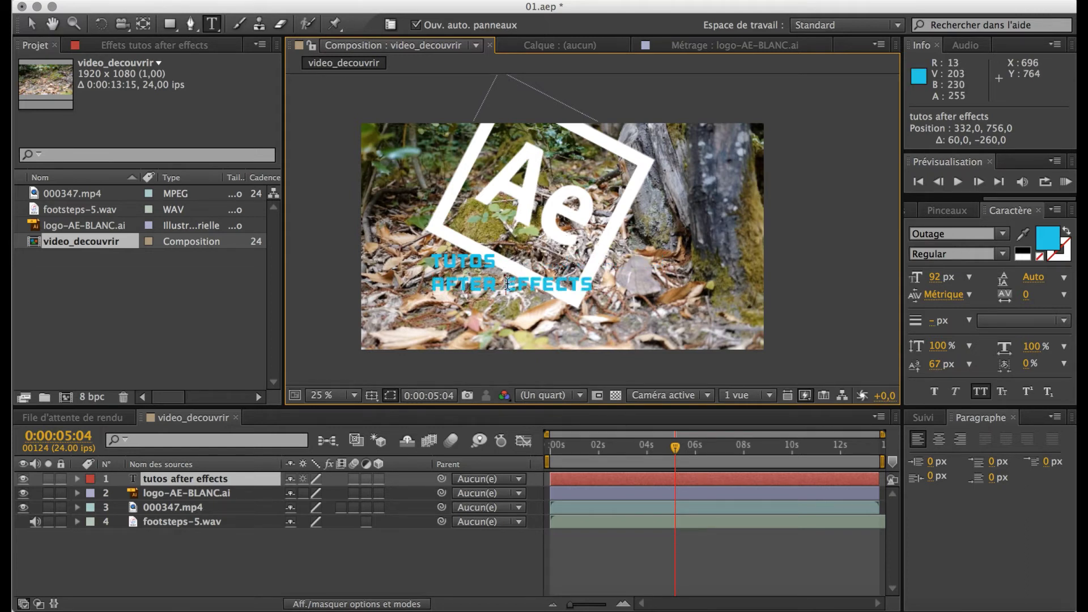
{"action": "key", "text": "Return"}
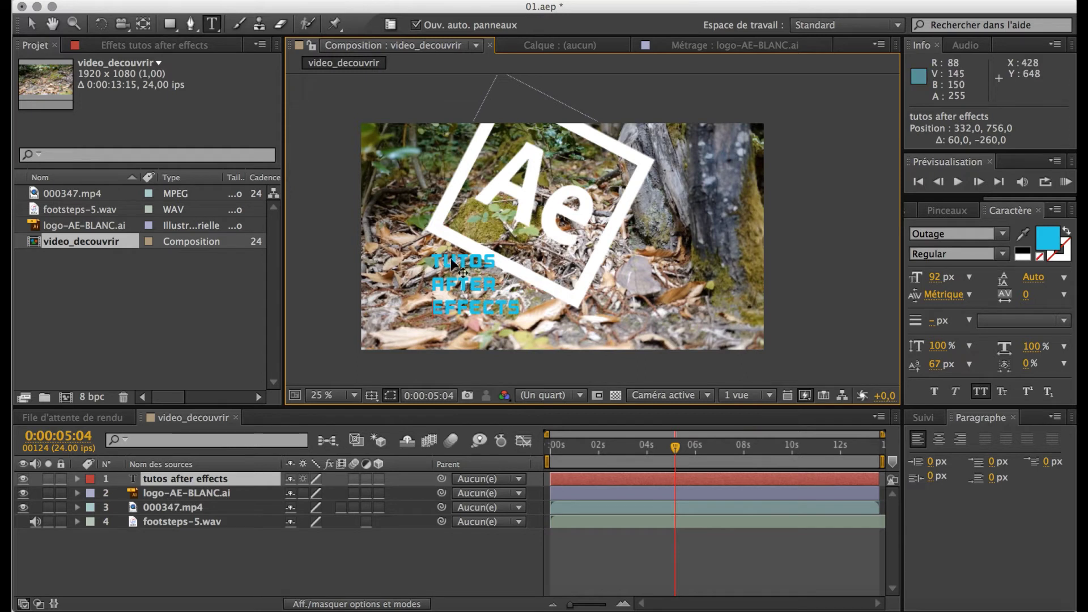
{"action": "left_click_drag", "start_coordinate": [451, 257], "coordinate": [520, 201]}
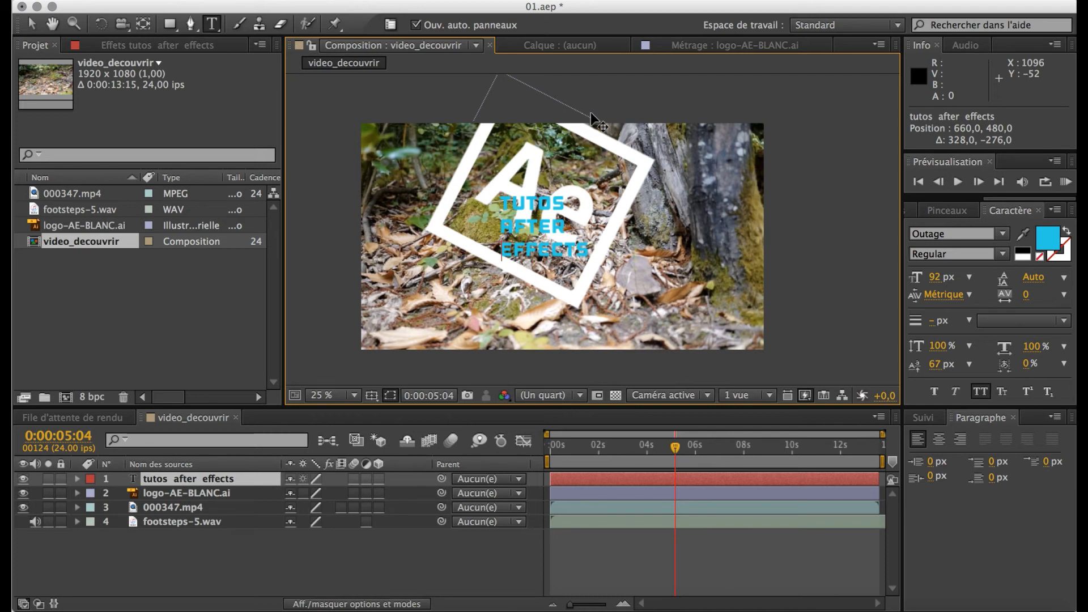
Step: Undo all the title text work, including its layer, plus the logo's rotation and anchor point move
{"action": "key", "text": "super+z"}
{"action": "key", "text": "super+z"}
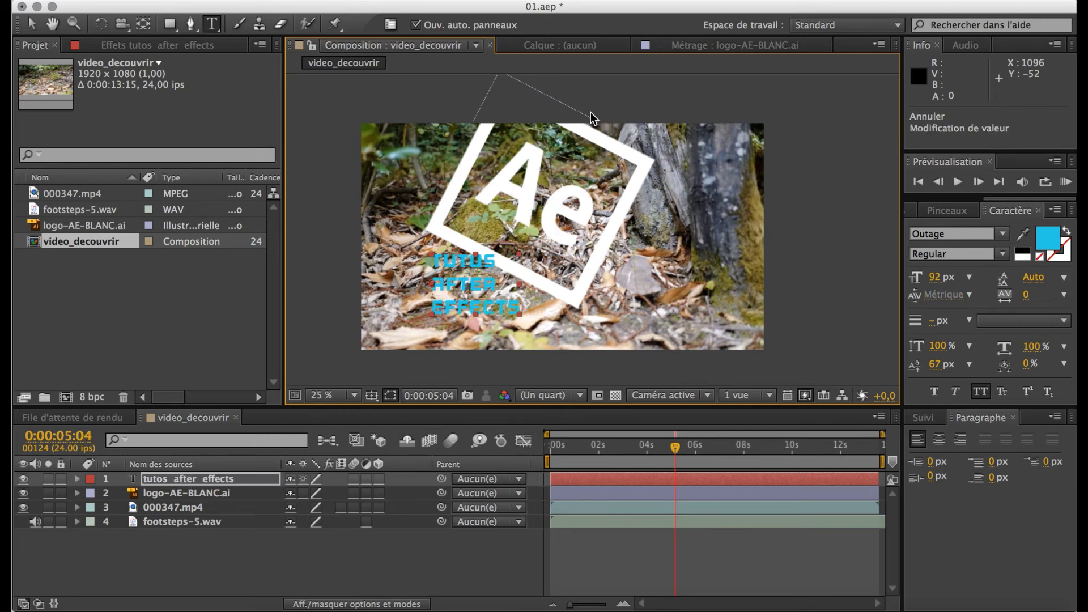
{"action": "key", "text": "super+z"}
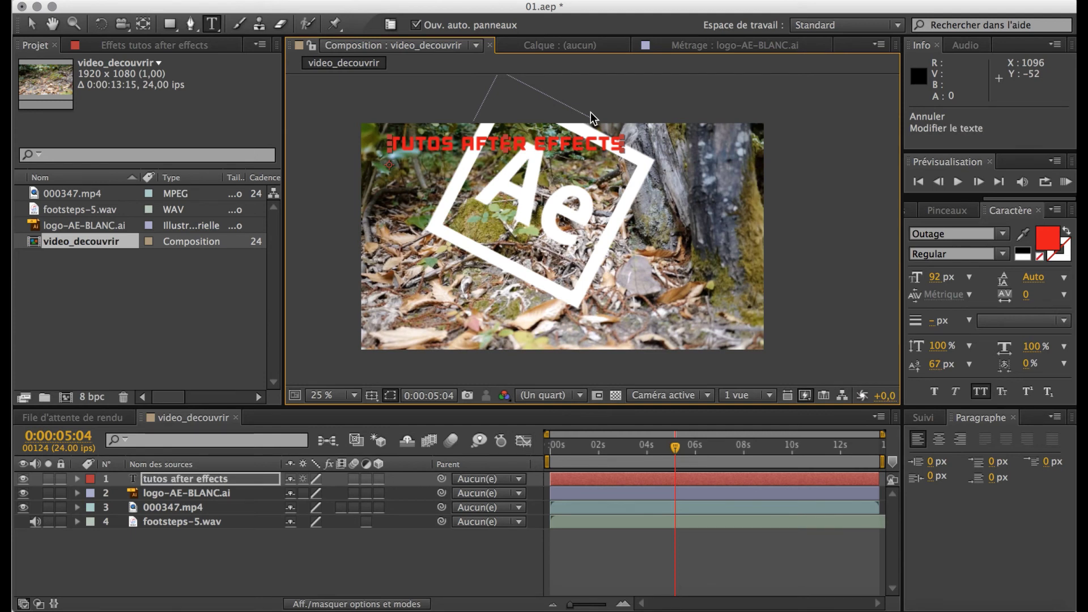
{"action": "key", "text": "super+z"}
{"action": "key", "text": "super+z"}
{"action": "key", "text": "super+z"}
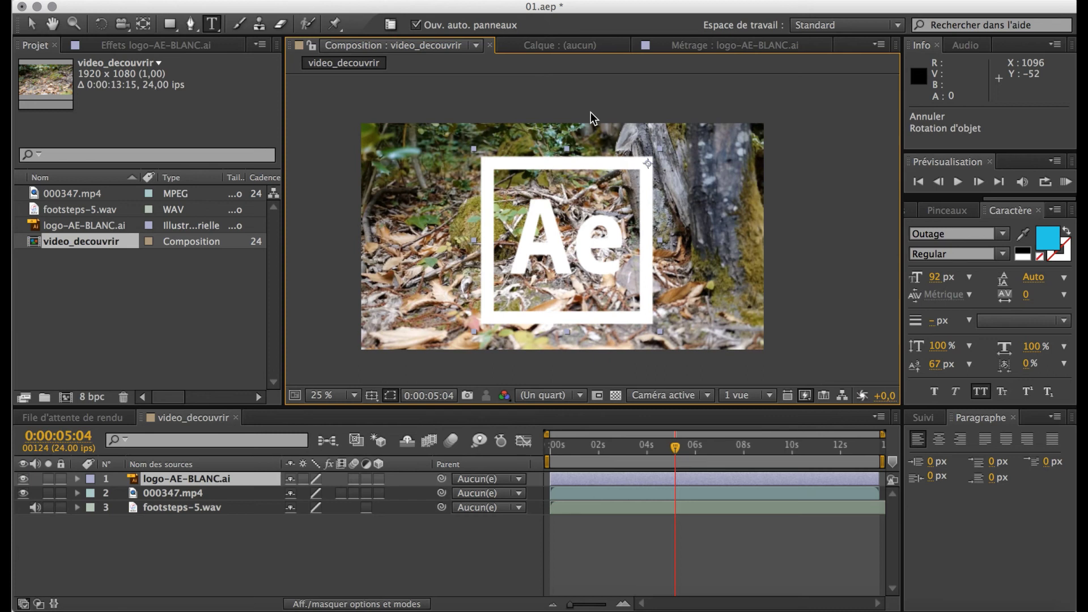
{"action": "key", "text": "super+z"}
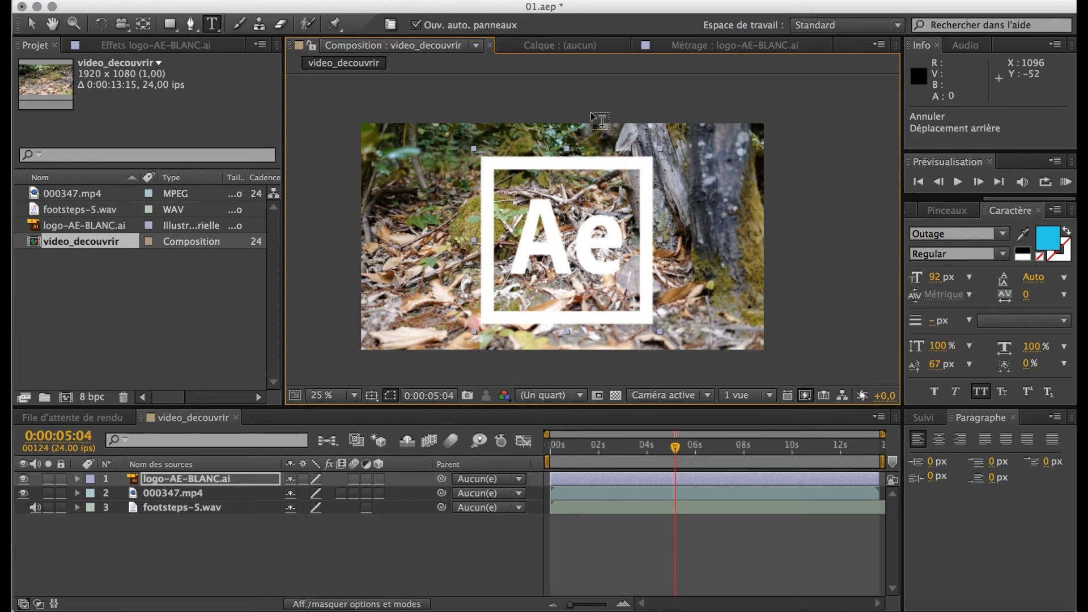